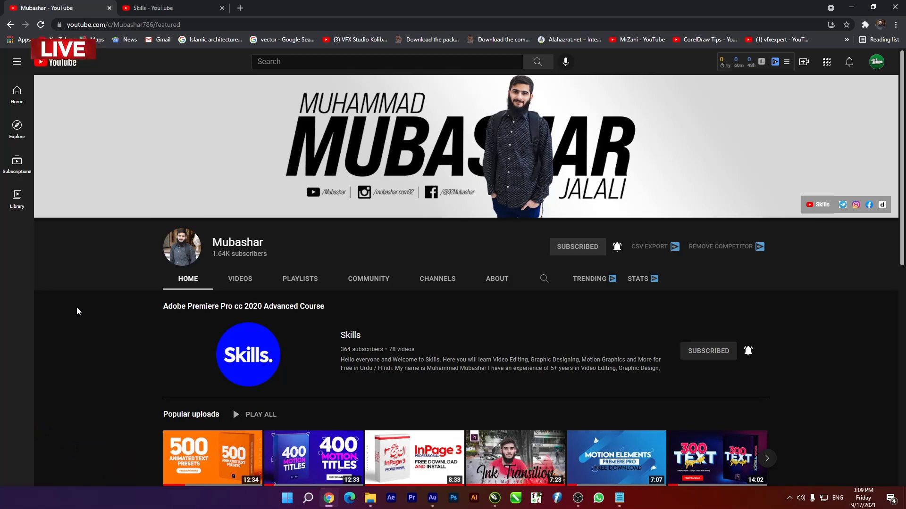
click(132, 4)
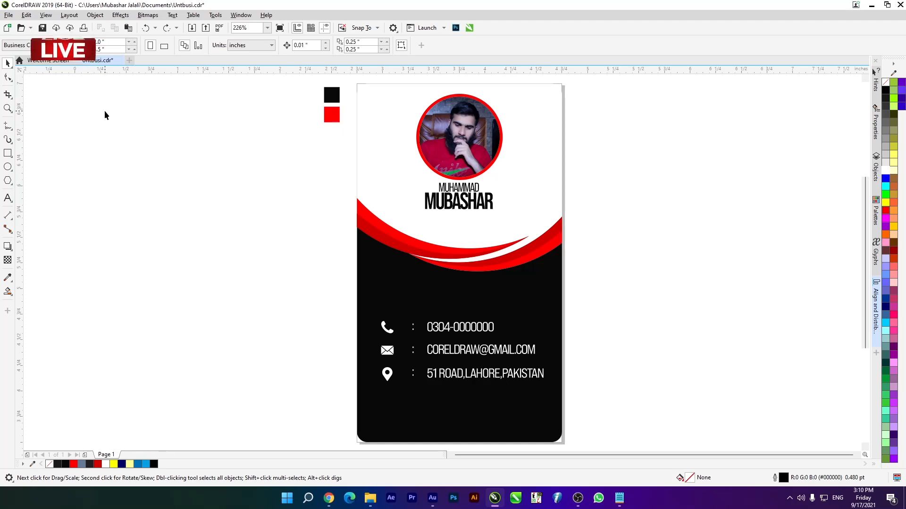
- Create a new single-page RGB Business Card document, 3.5 by 2 inches at 300 dpi, and turn the page to portrait orientation
key(ctrl+n)
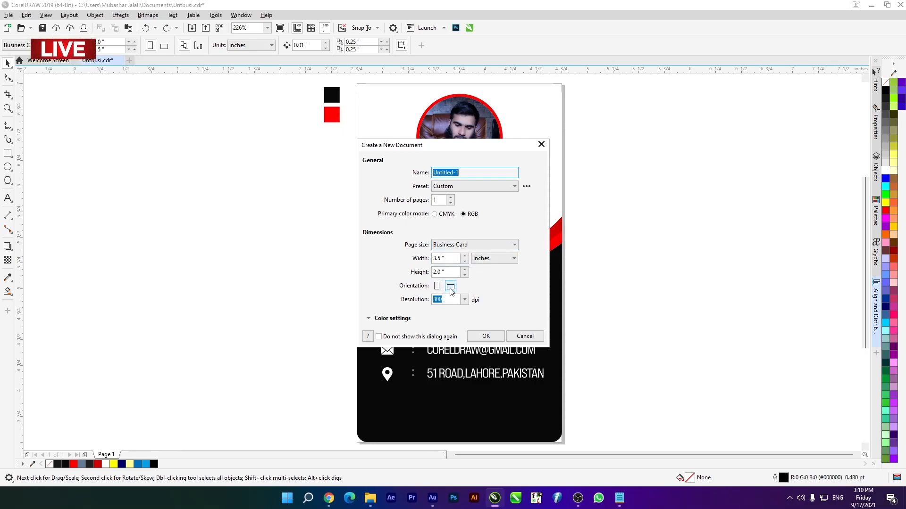
click(481, 338)
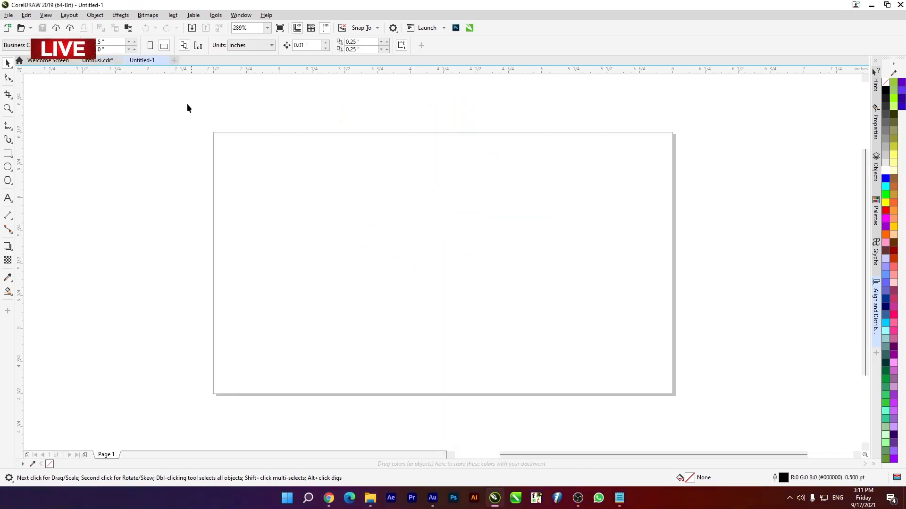
click(152, 46)
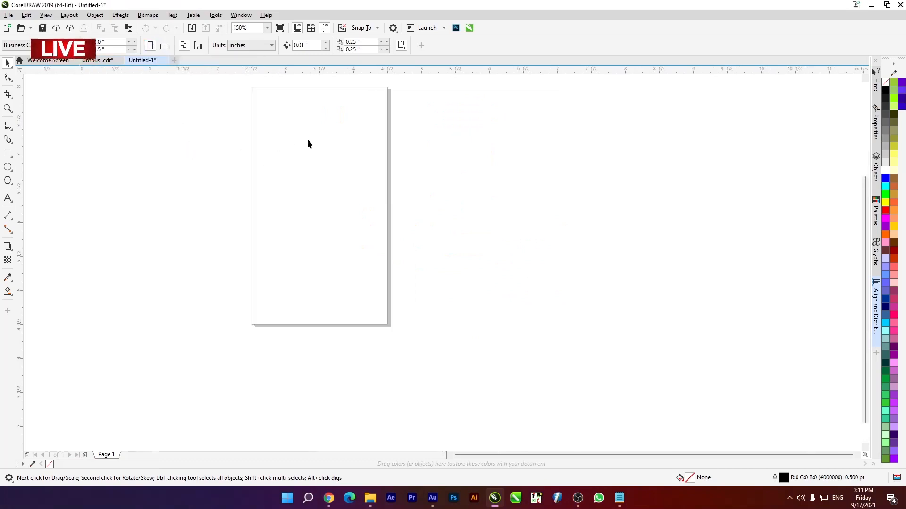
- Add a rectangle that frames the whole page, and deselect it
double_click(7, 153)
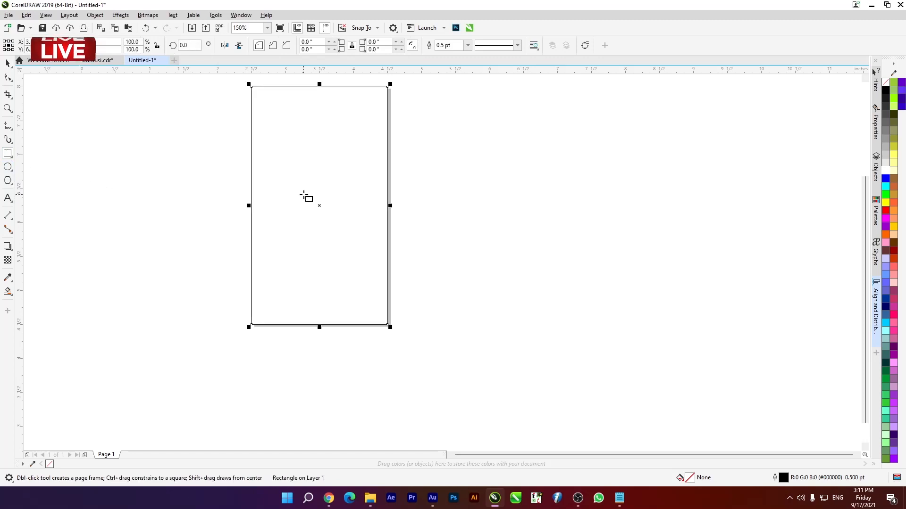
key(F4)
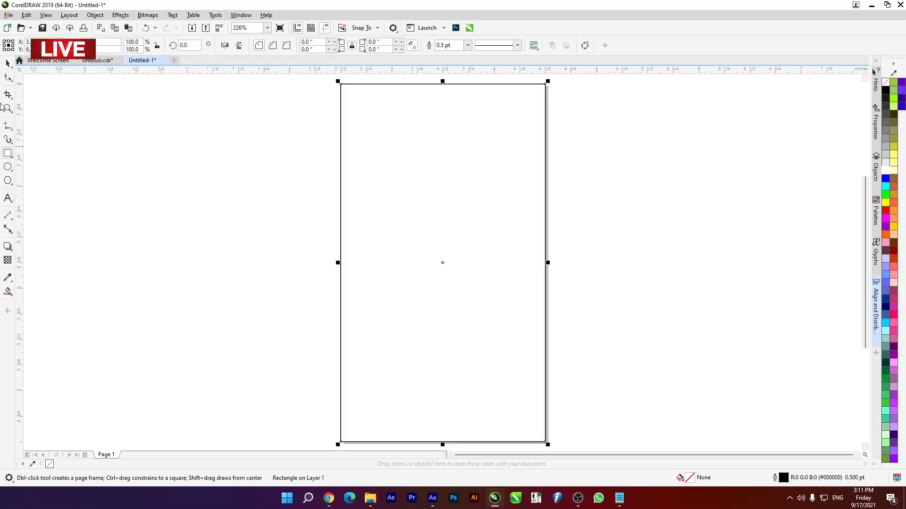
click(5, 63)
click(187, 200)
scroll(253, 151, down, 2)
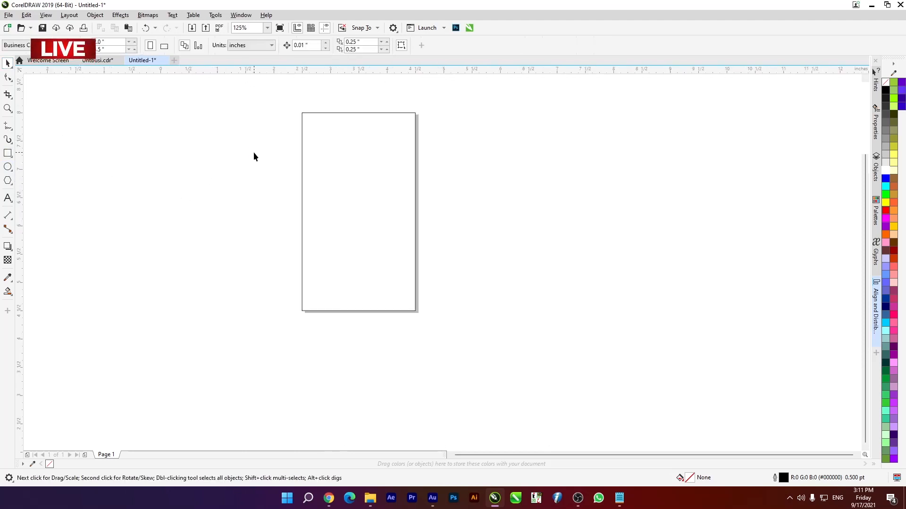
scroll(340, 131, up, 2)
key(F4)
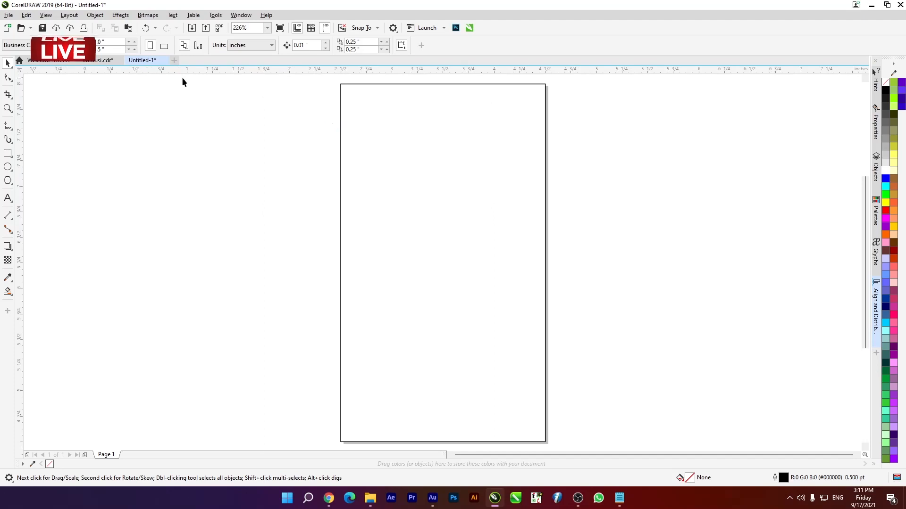
- Check the finished card in Untbusi.cdr, draw a circle in Untitled-1 and move it over the upper part of the page
click(100, 60)
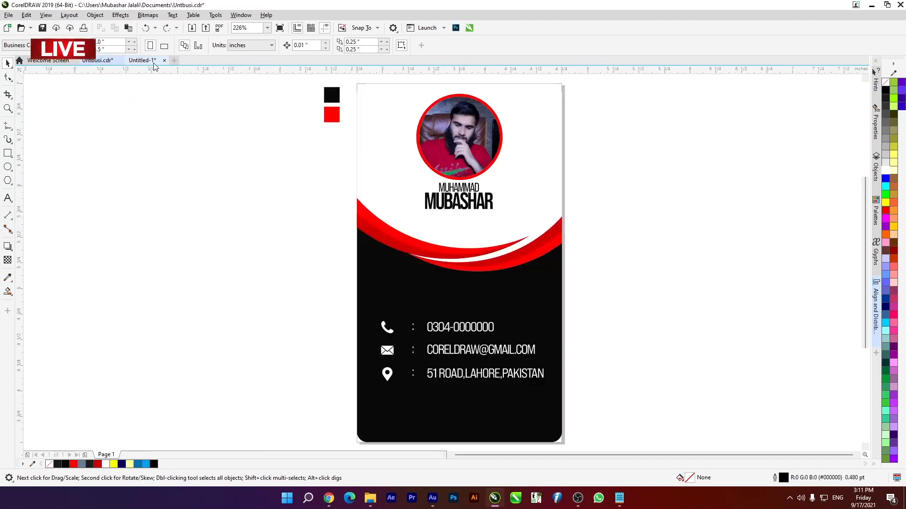
click(154, 61)
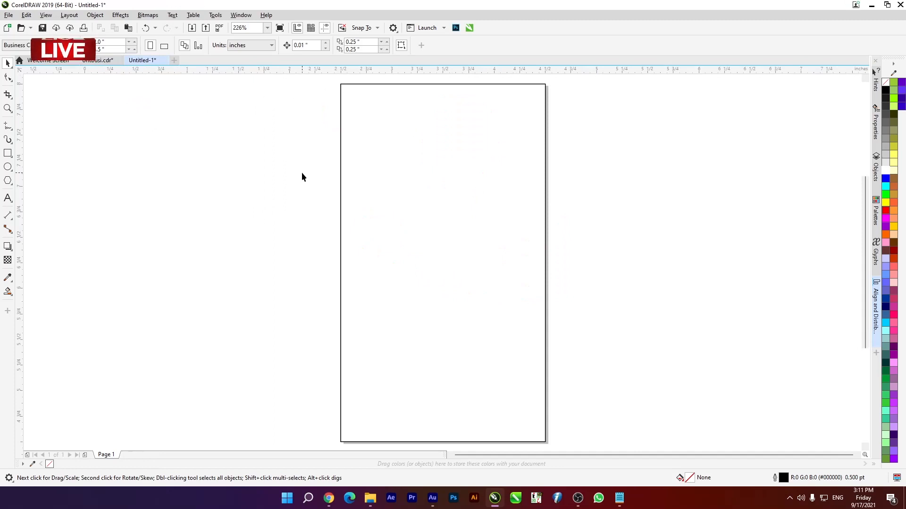
click(7, 167)
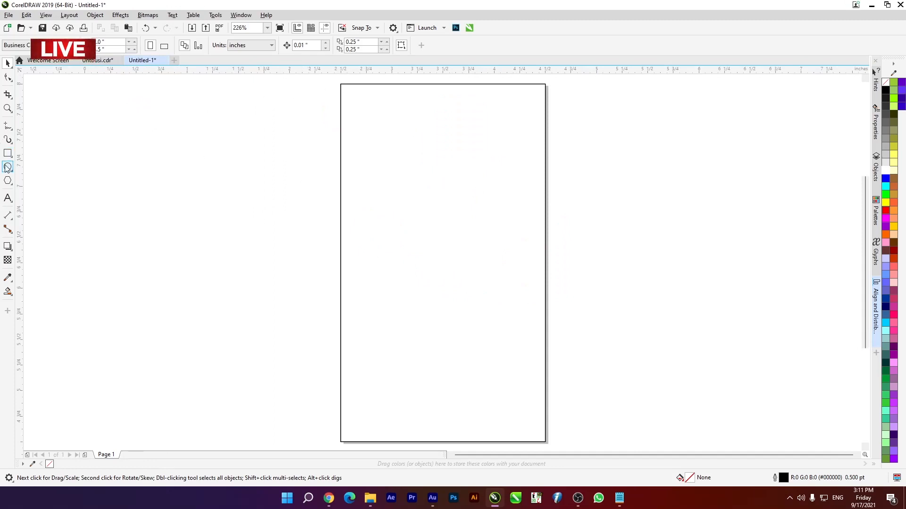
mouse_move(132, 153)
mouse_down()
mouse_move(146, 179)
mouse_move(238, 268)
mouse_move(249, 269)
mouse_move(186, 283)
mouse_move(231, 309)
mouse_move(238, 336)
mouse_up()
key(space)
scroll(226, 217, down, 2)
drag(226, 217, 324, 167)
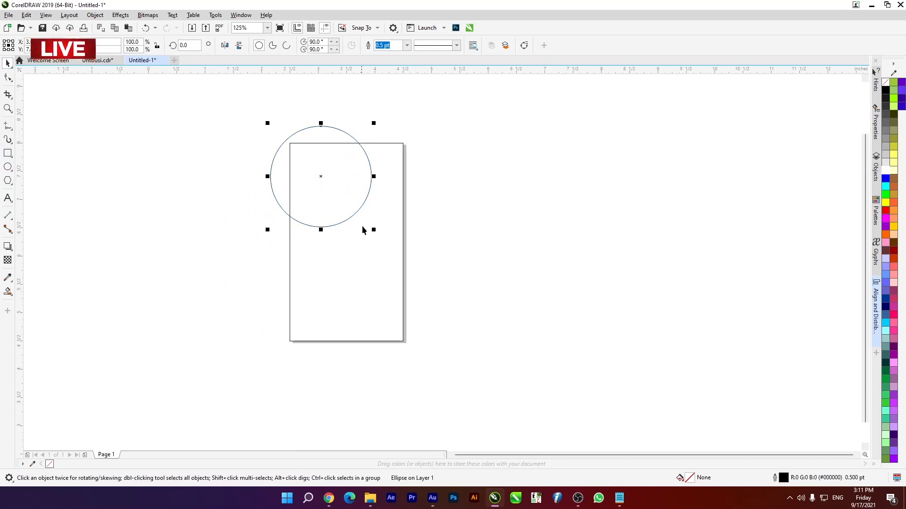
- Enlarge the circle to about 129% of its drawn size and shift it so it overhangs the page's upper left
drag(374, 228, 388, 251)
drag(348, 221, 345, 220)
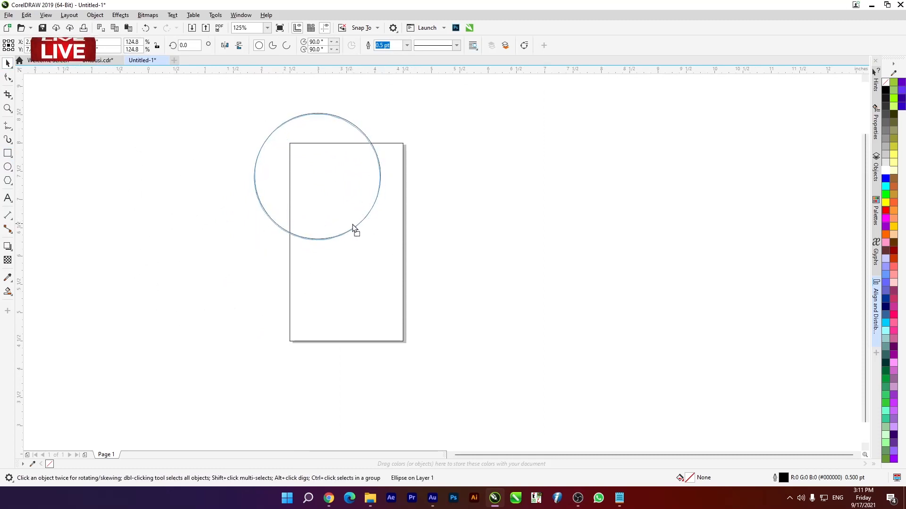
click(352, 223)
drag(352, 223, 385, 248)
drag(335, 213, 338, 216)
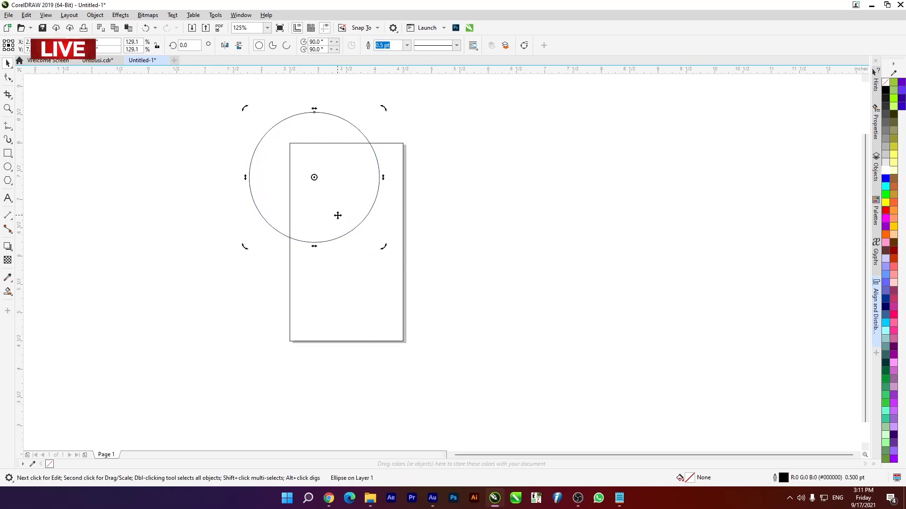
scroll(370, 236, up, 2)
scroll(397, 158, down, 2)
scroll(445, 170, up, 2)
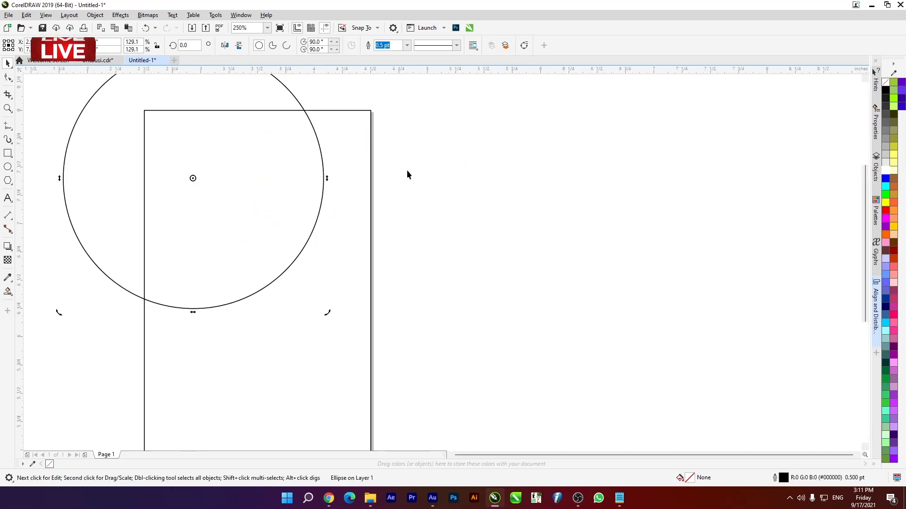
drag(299, 181, 293, 184)
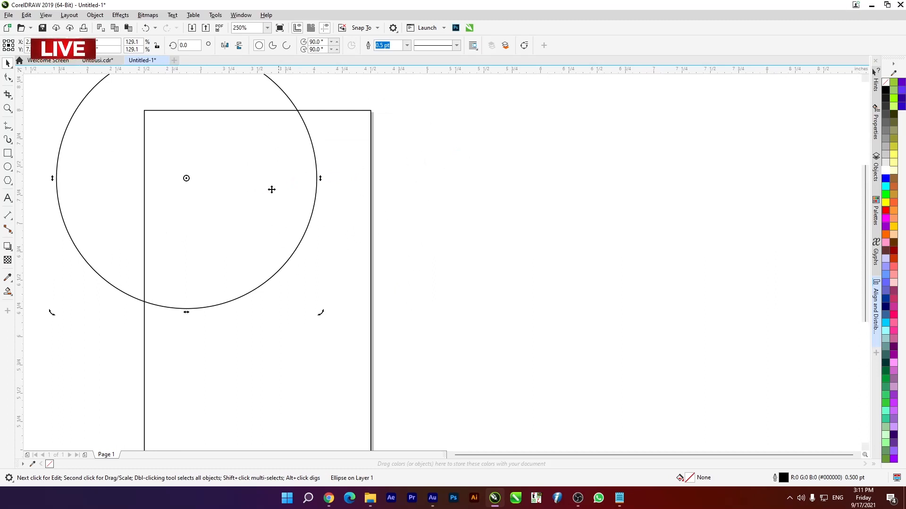
- Make two copies of the circle offset to the right and enlarge the last copy to about 165% so it spans the page's width
drag(247, 225, 267, 223)
drag(182, 197, 199, 208)
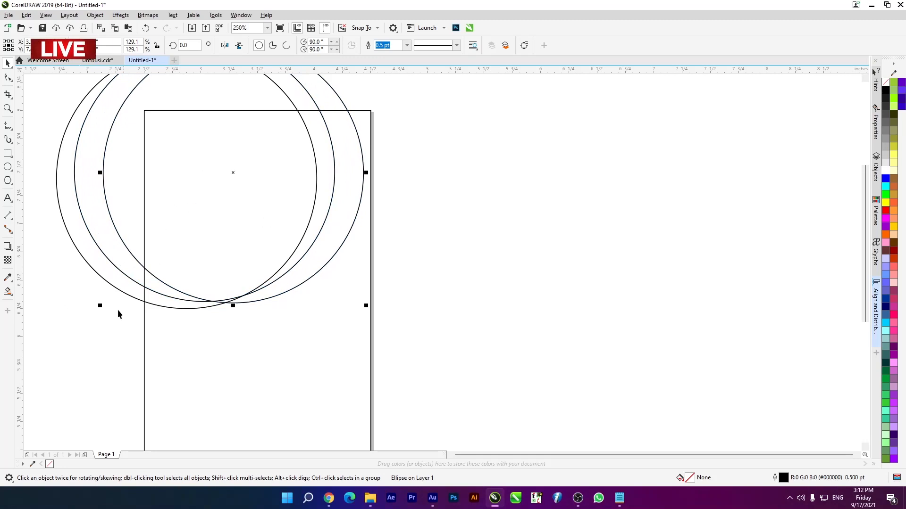
drag(98, 307, 62, 343)
drag(249, 324, 246, 302)
click(235, 214)
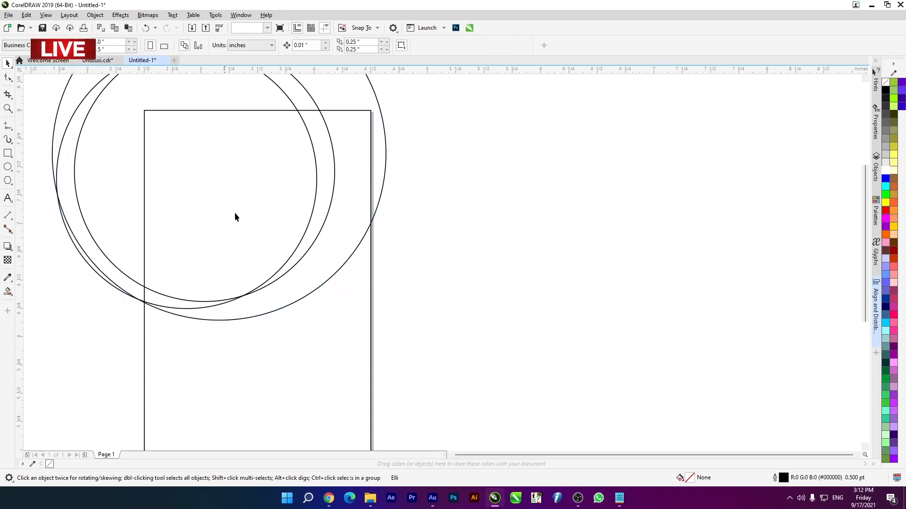
click(239, 179)
click(637, 217)
- Fill the largest circle with purple (#9900CC) and send it behind the other shapes
scroll(282, 259, down, 2)
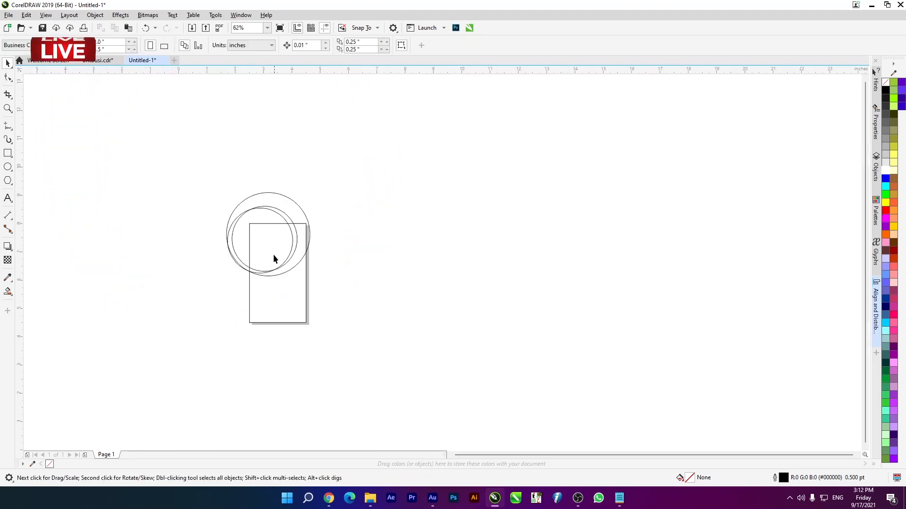
scroll(273, 235, up, 2)
click(293, 152)
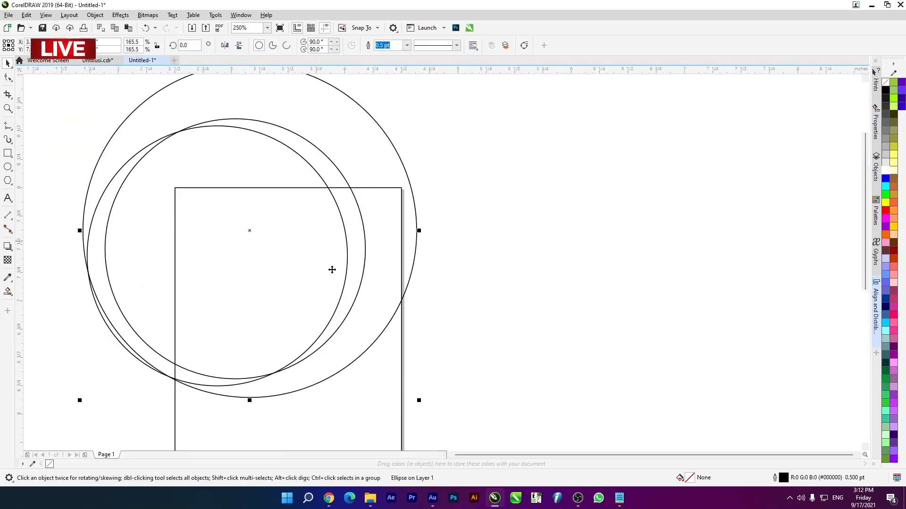
click(887, 227)
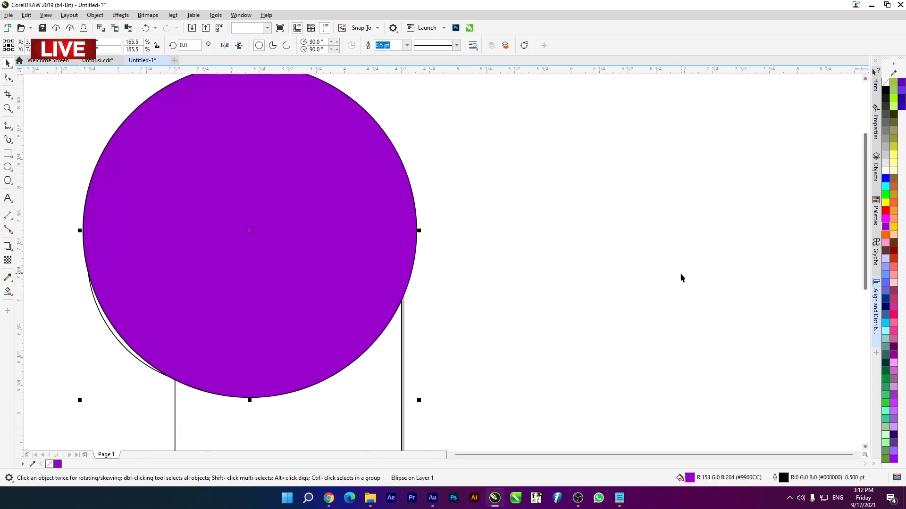
key(shift+Page_Down)
click(680, 273)
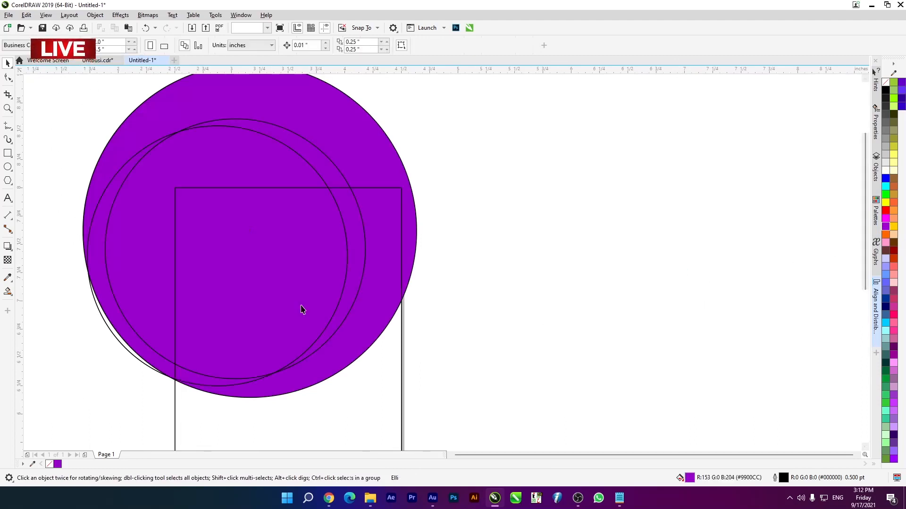
- Fill the right-hand one of the two smaller circles with orange (#FF6600)
click(263, 294)
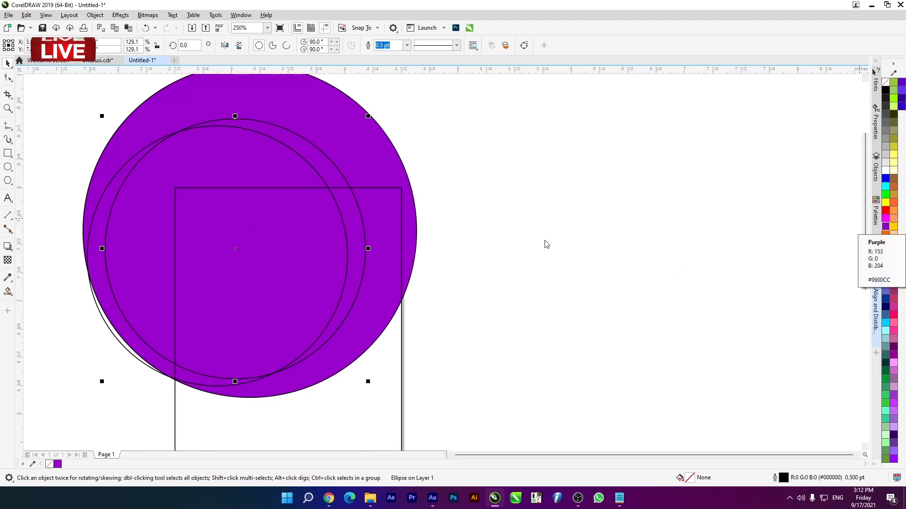
key(F11)
click(575, 369)
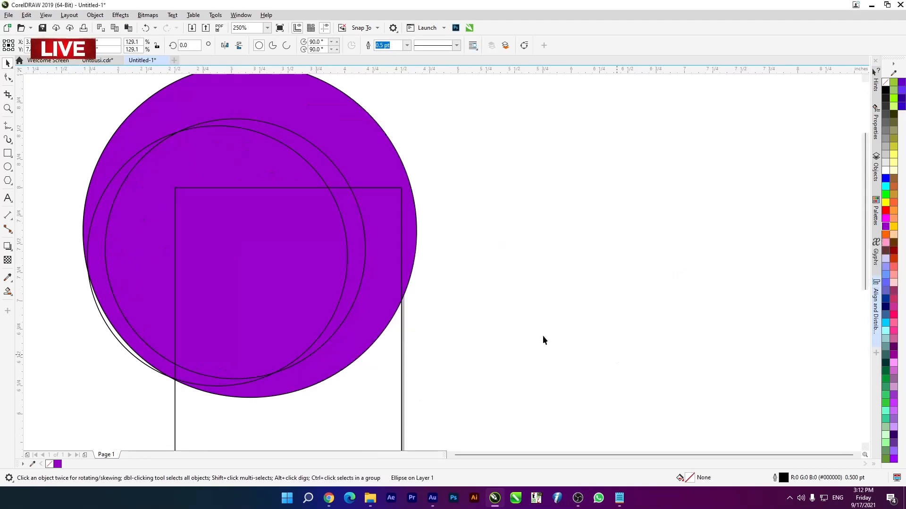
click(885, 229)
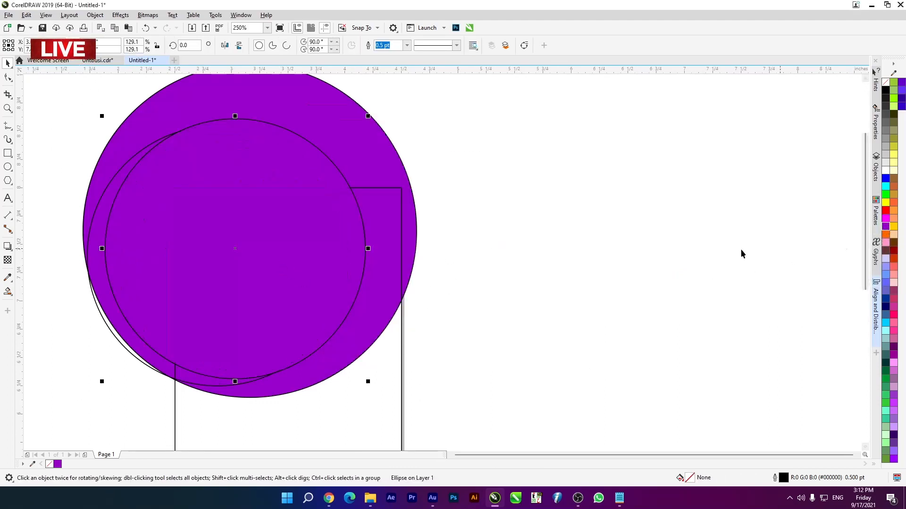
click(886, 235)
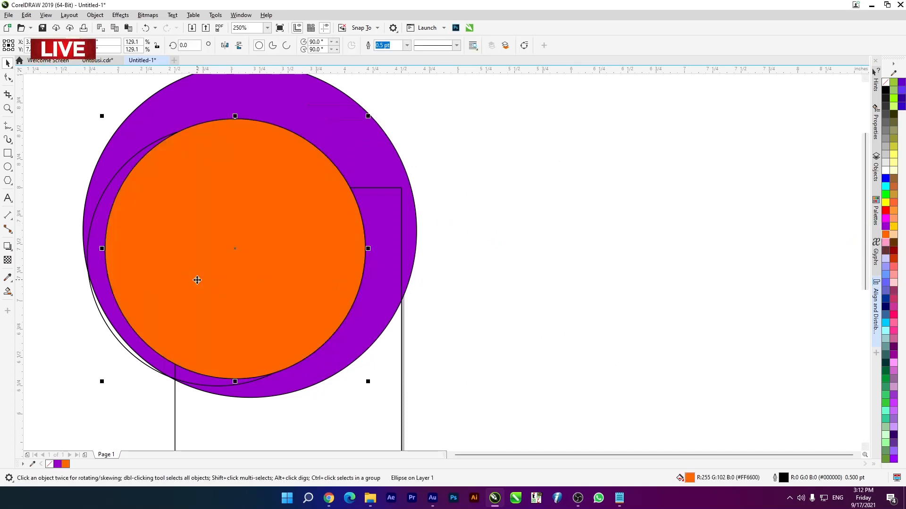
- Fill the remaining unfilled circle with golden yellow and deselect it
click(229, 297)
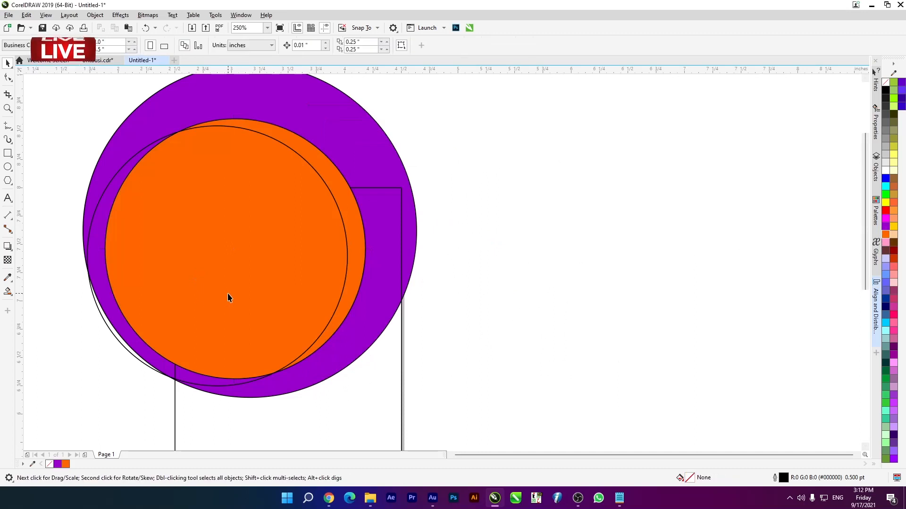
click(892, 226)
click(784, 349)
- Lock the page-sized rectangle behind the circles
scroll(277, 263, down, 2)
scroll(261, 295, up, 2)
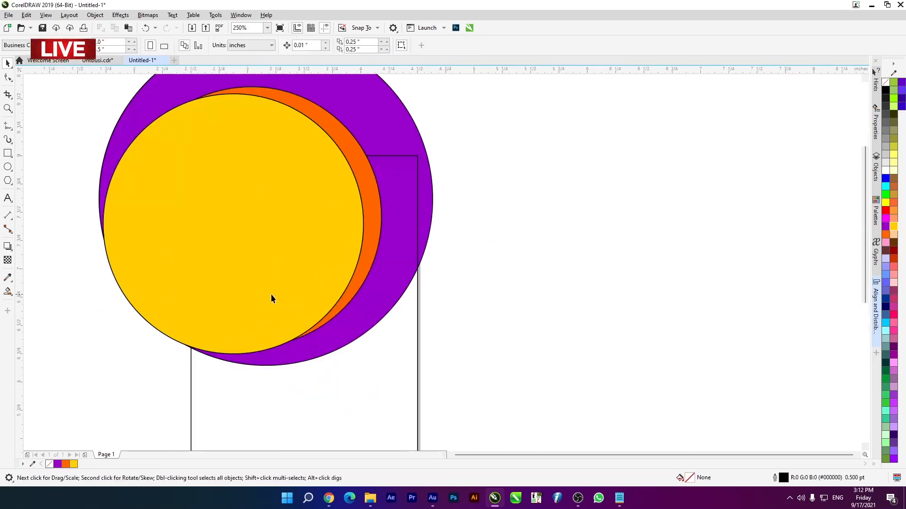
click(345, 333)
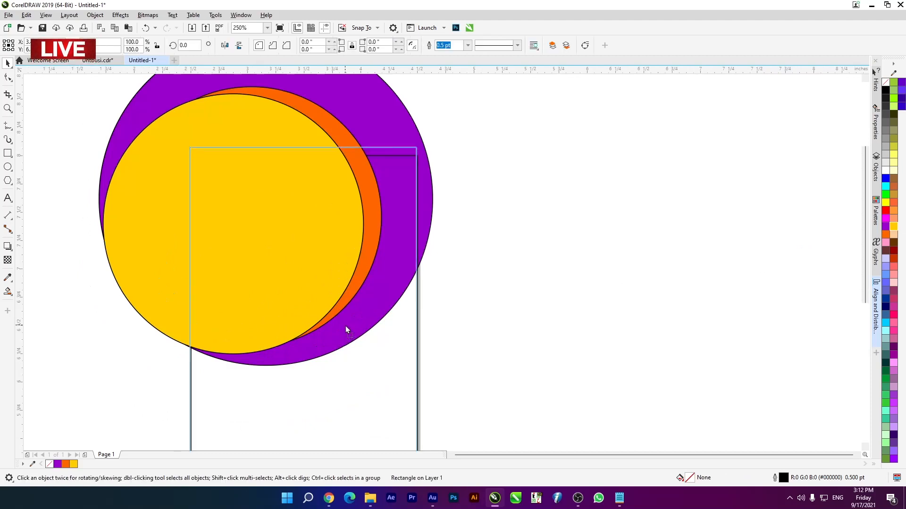
scroll(345, 326, down, 2)
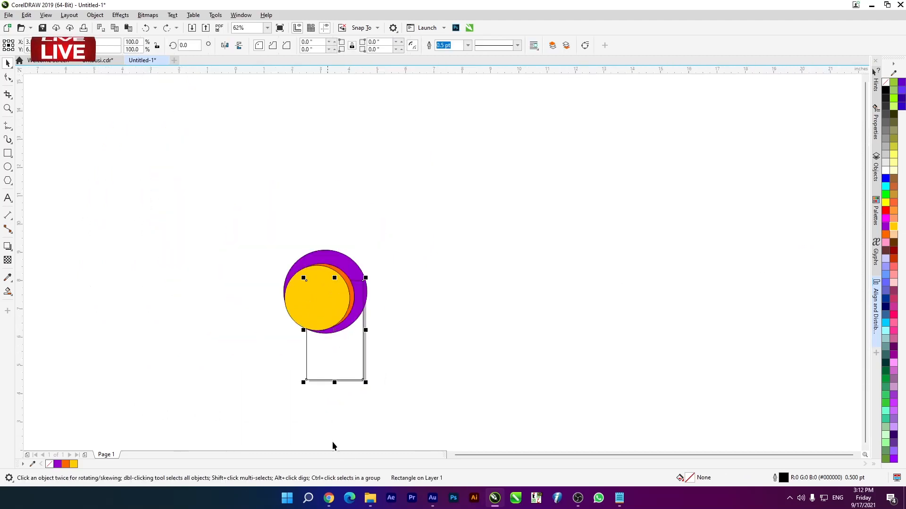
right_click(343, 357)
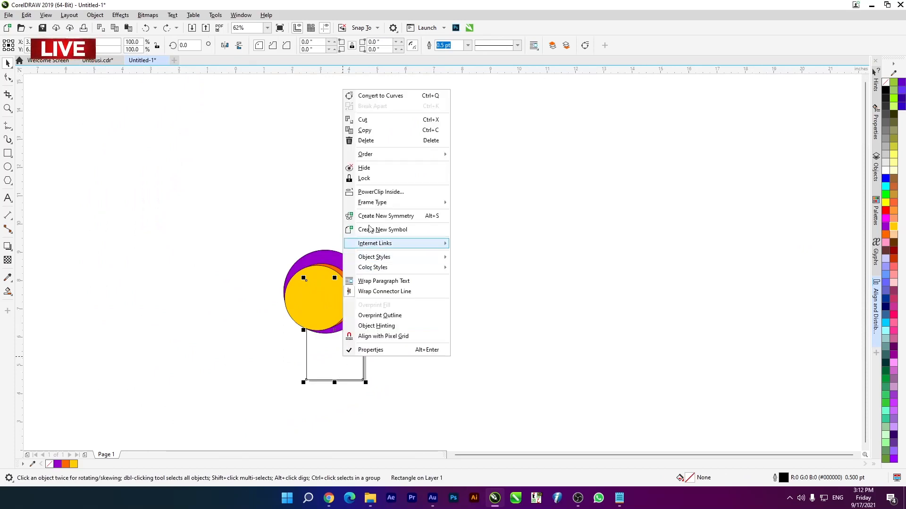
click(372, 179)
- Move the orange circle slightly down behind the yellow one
scroll(348, 315, up, 2)
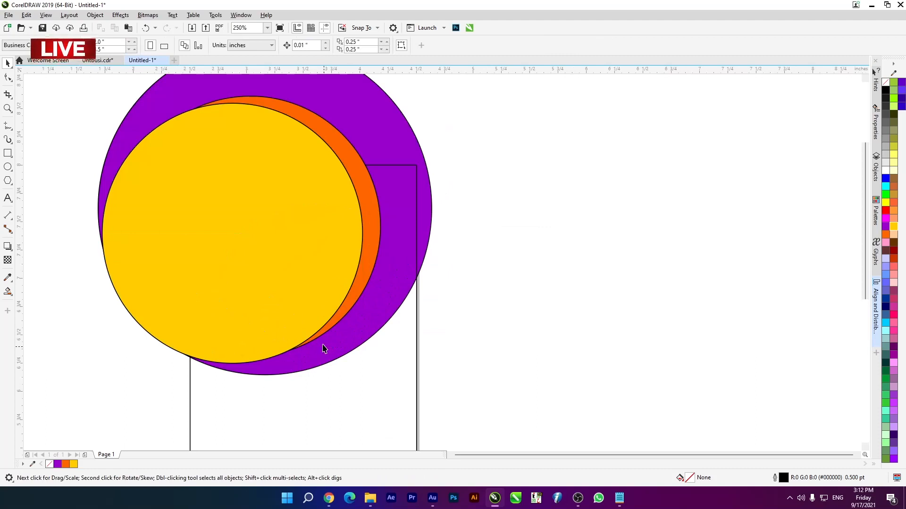
click(365, 186)
drag(365, 172, 366, 177)
scroll(340, 190, down, 1)
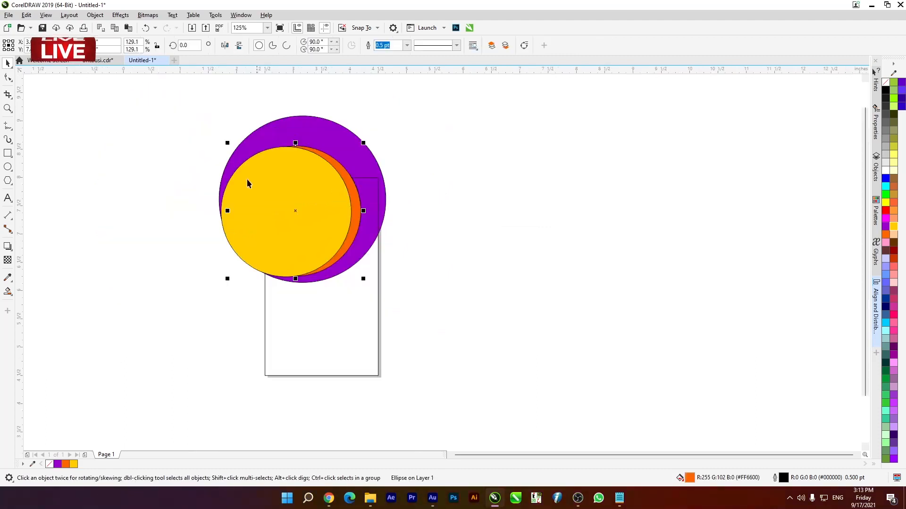
- Remove the outlines from all three circles and deselect them
drag(170, 97, 499, 315)
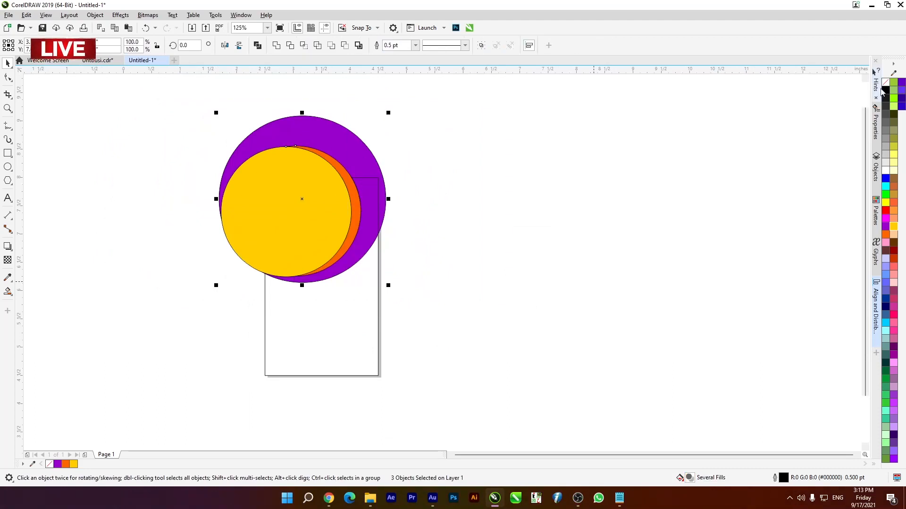
right_click(884, 84)
key(Escape)
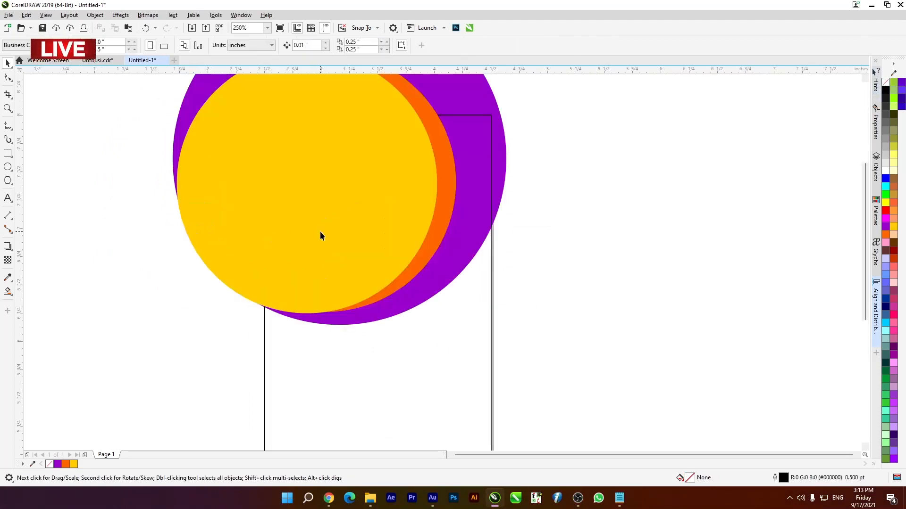
- Shift the yellow circle slightly right and the orange circle slightly up to refine the crescent between them
click(320, 232)
drag(316, 231, 320, 228)
drag(387, 199, 387, 201)
mouse_move(442, 228)
mouse_down()
mouse_move(445, 203)
mouse_move(443, 220)
mouse_up()
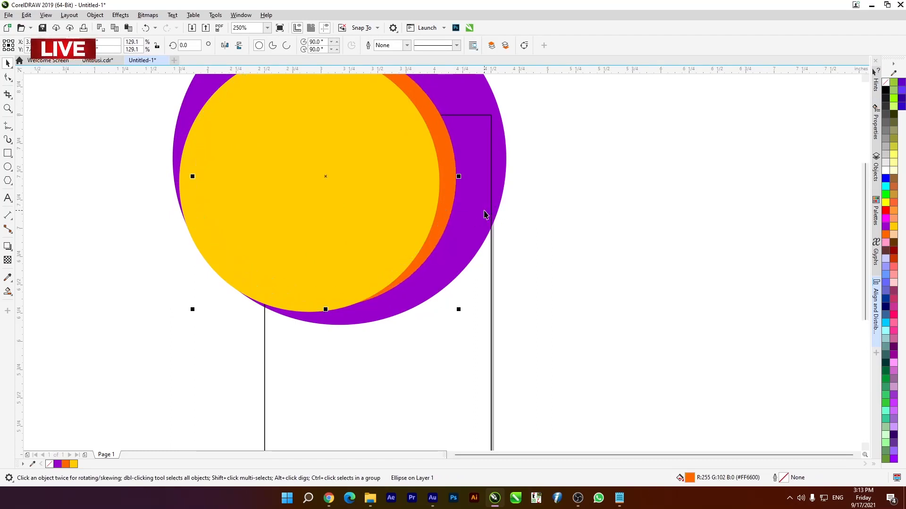
- Move the purple circle left so its outer curve lines up with the card's right edge, and deselect it
click(495, 186)
right_click(497, 153)
click(505, 140)
mouse_move(499, 155)
mouse_down()
mouse_move(477, 156)
mouse_move(485, 155)
mouse_up()
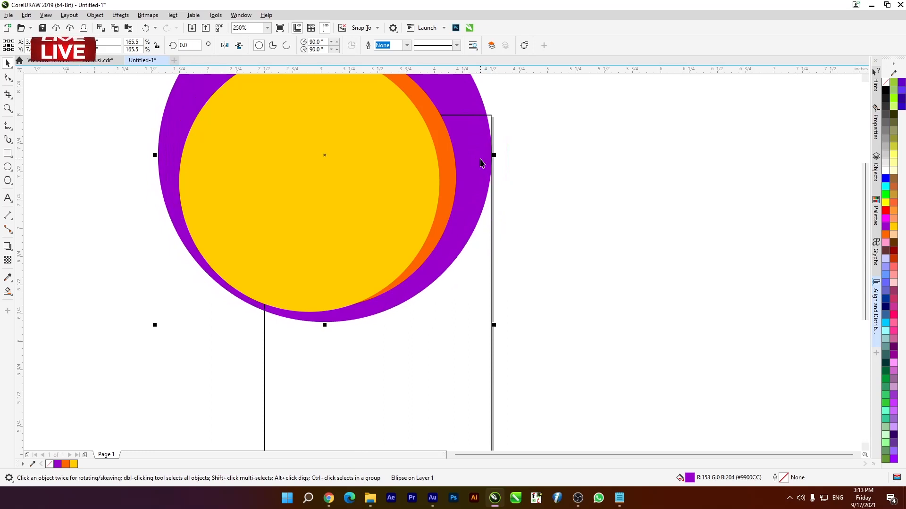
key(Right)
key(Right)
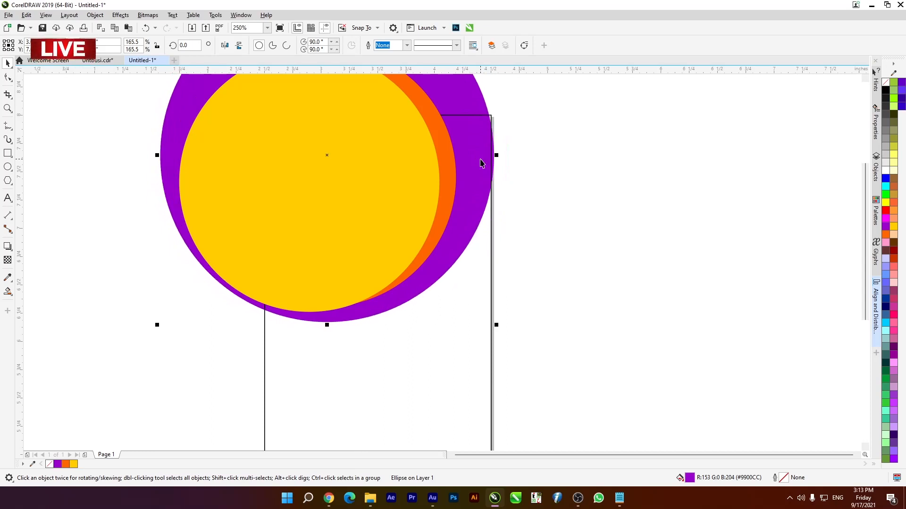
click(183, 299)
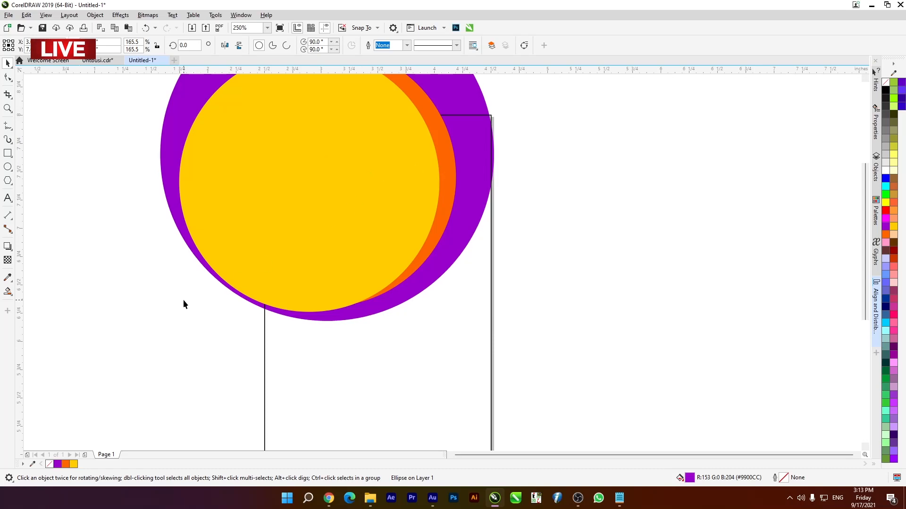
scroll(303, 238, down, 2)
scroll(300, 236, up, 1)
scroll(307, 247, down, 2)
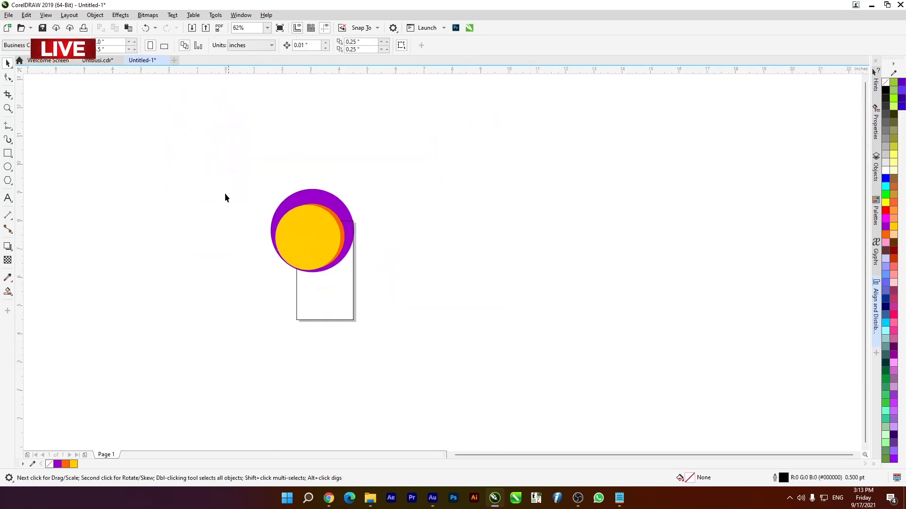
- Move all three circles together slightly down, enlarge them slightly in proportion, and deselect them
drag(383, 289, 383, 290)
drag(334, 233, 332, 239)
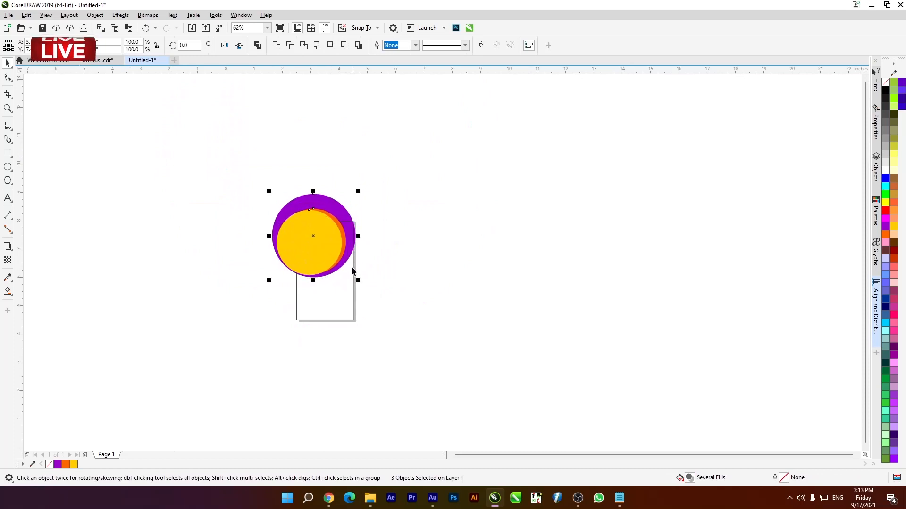
scroll(352, 267, up, 1)
mouse_move(360, 303)
mouse_down()
mouse_move(369, 306)
mouse_move(360, 305)
mouse_up()
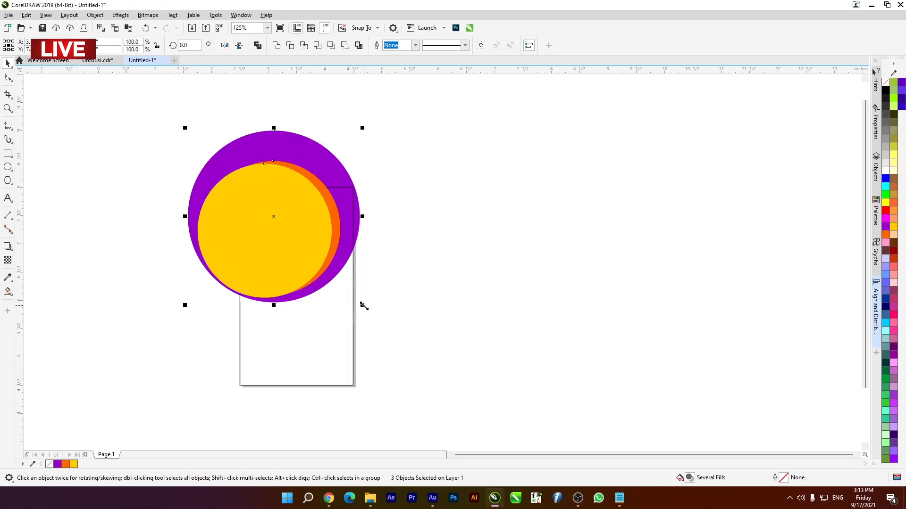
click(144, 250)
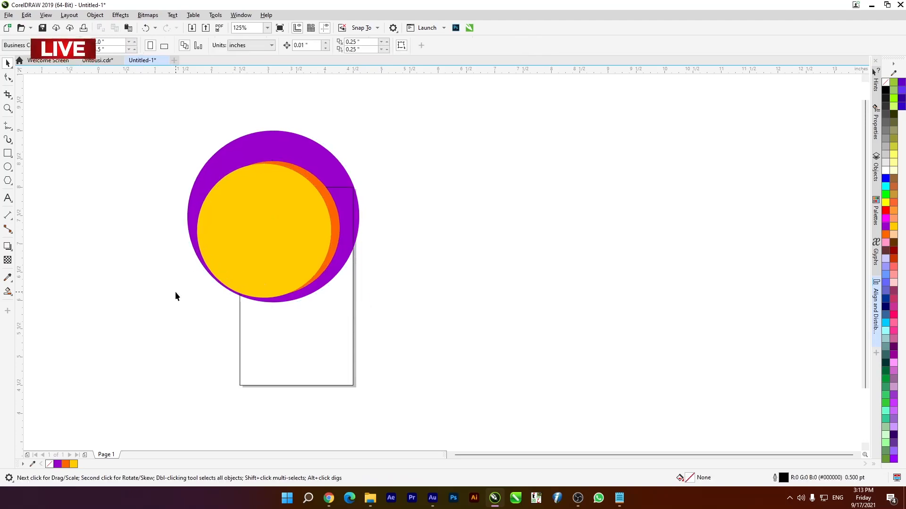
- Change the yellow circle's fill to white and deselect it
scroll(236, 294, up, 2)
scroll(265, 244, down, 2)
scroll(283, 232, up, 1)
click(336, 173)
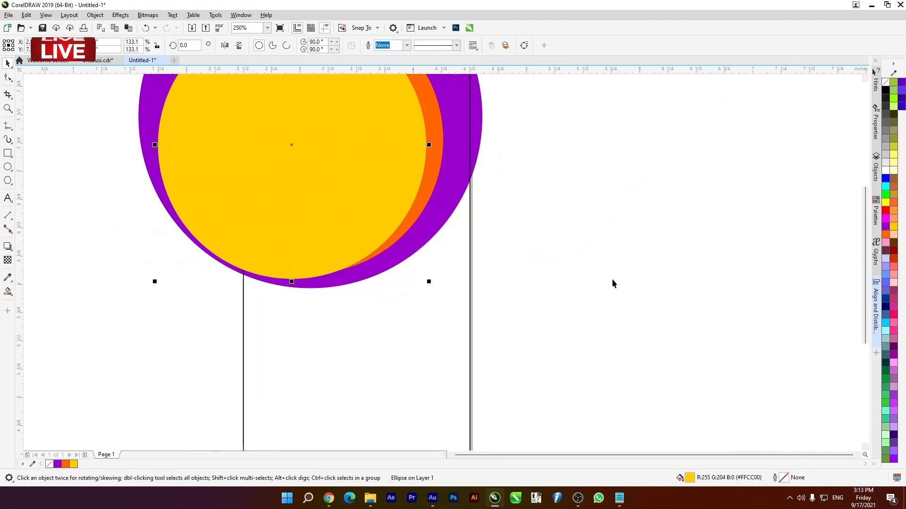
click(886, 324)
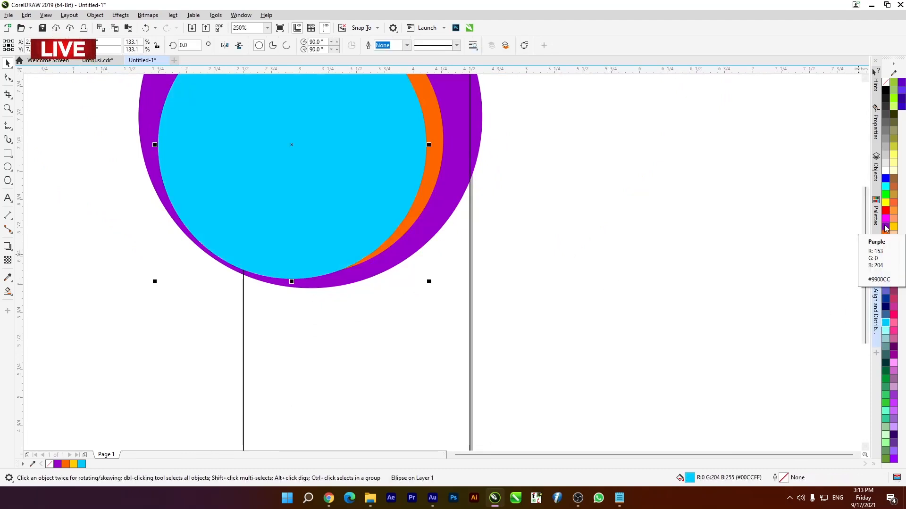
click(886, 170)
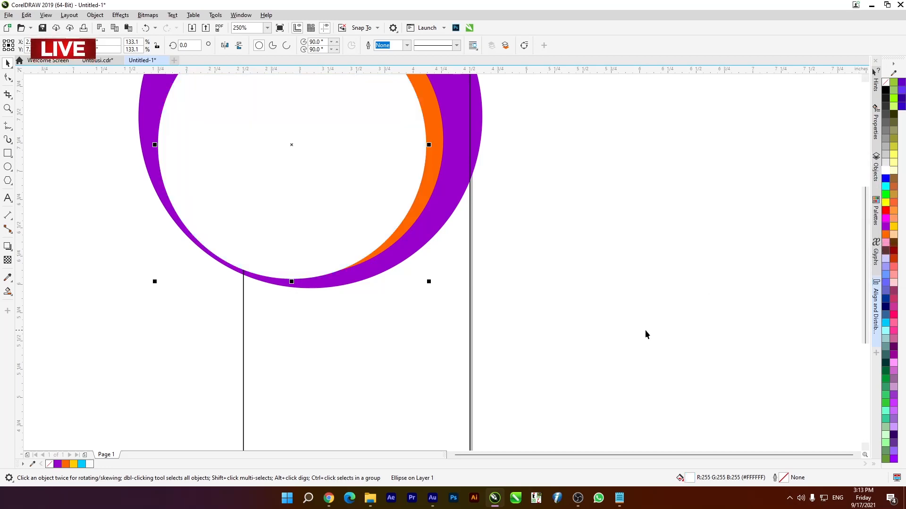
click(631, 321)
- Change the orange circle's fill to purple #9900CC and deselect it
click(429, 174)
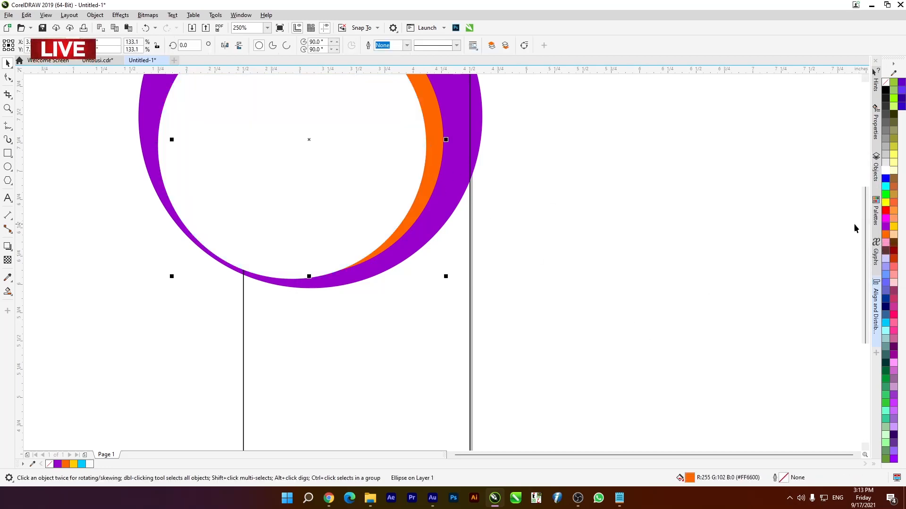
click(887, 228)
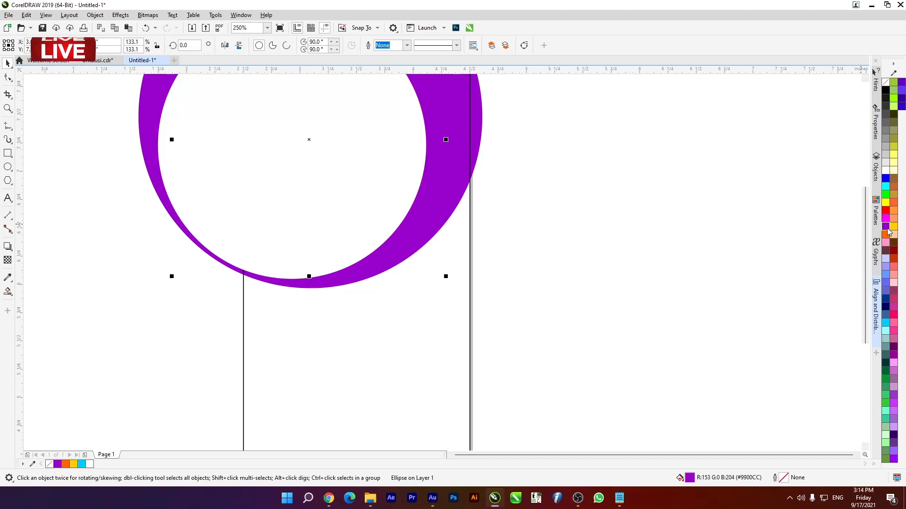
click(562, 219)
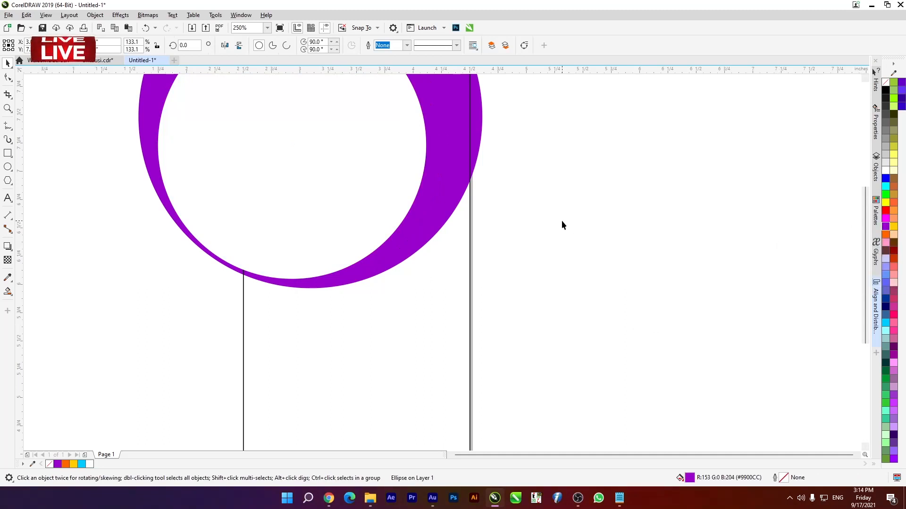
- Fill the largest circle with orange #FF6600 to set it apart from the middle purple circle
click(473, 124)
click(886, 235)
scroll(369, 262, down, 2)
scroll(373, 231, up, 2)
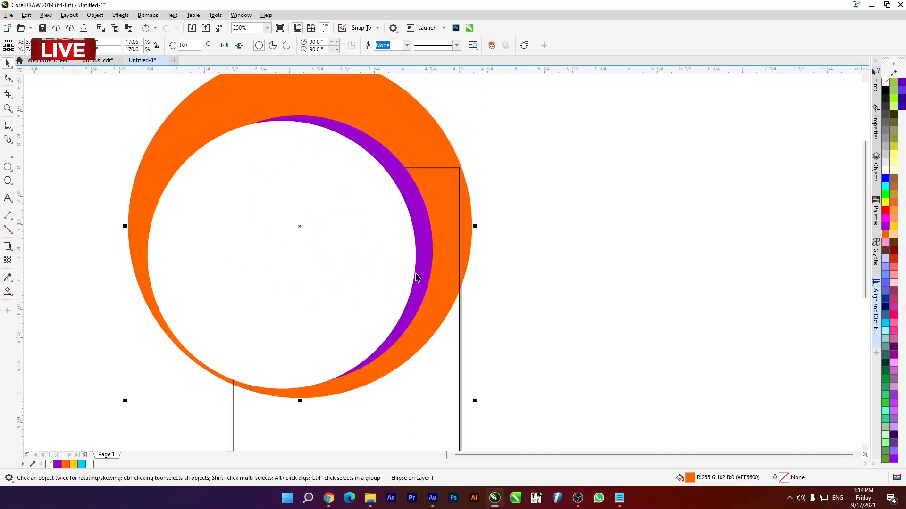
- Nudge the middle purple circle slightly up and right behind the white circle, and deselect it
click(415, 195)
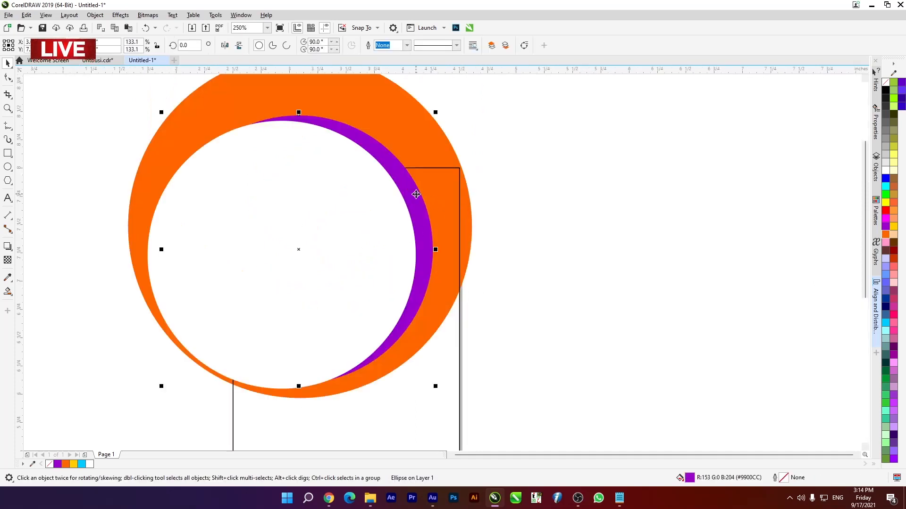
key(Up)
click(526, 241)
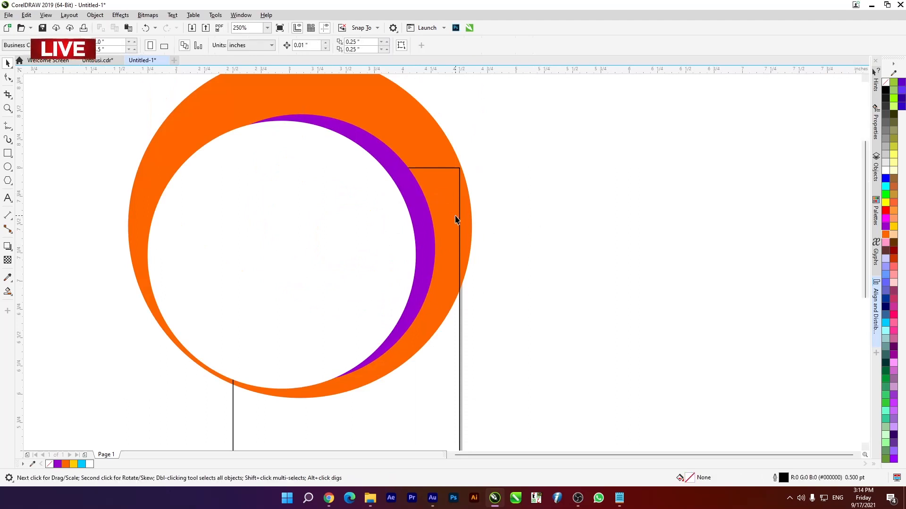
- Give the largest circle a darker purple uniform fill, #8400B0
click(463, 218)
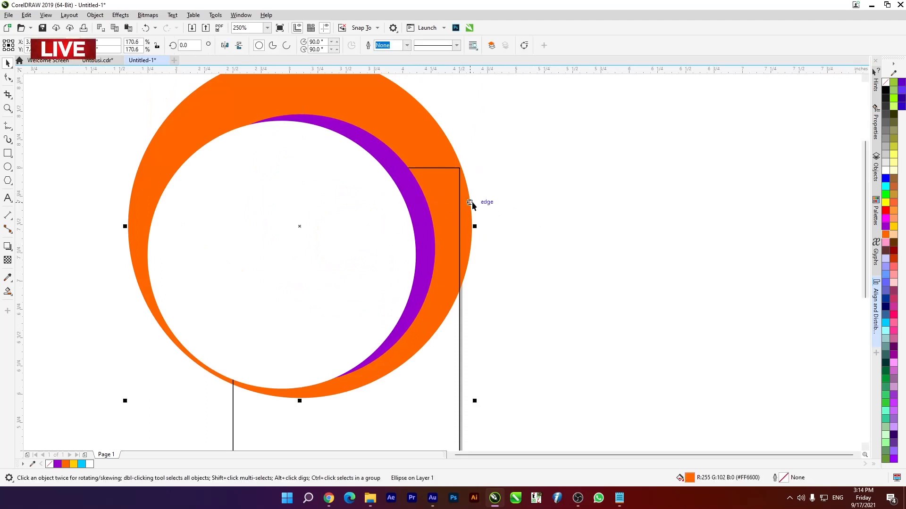
click(886, 228)
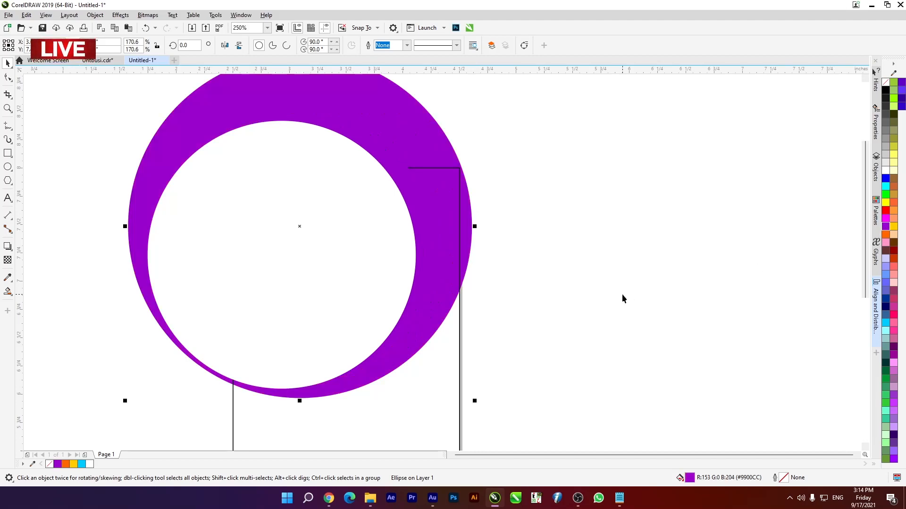
key(F11)
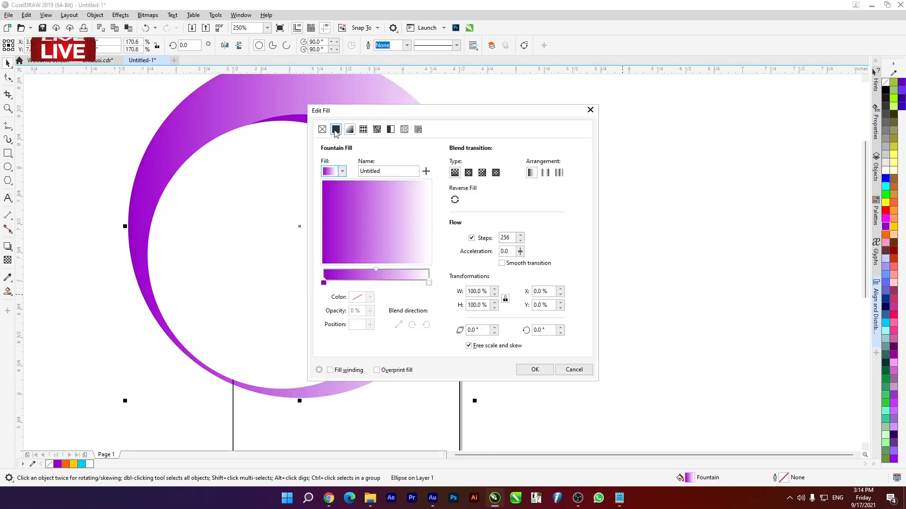
click(335, 130)
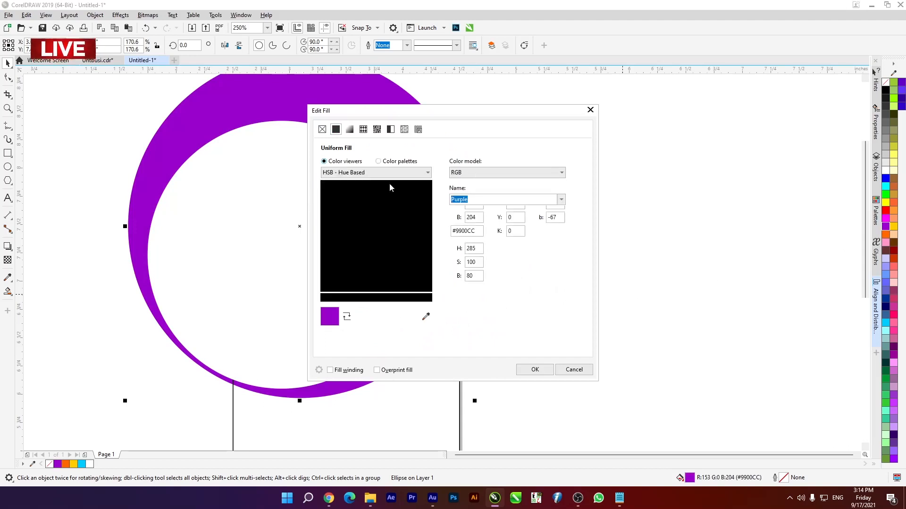
drag(429, 206, 430, 220)
drag(435, 111, 609, 118)
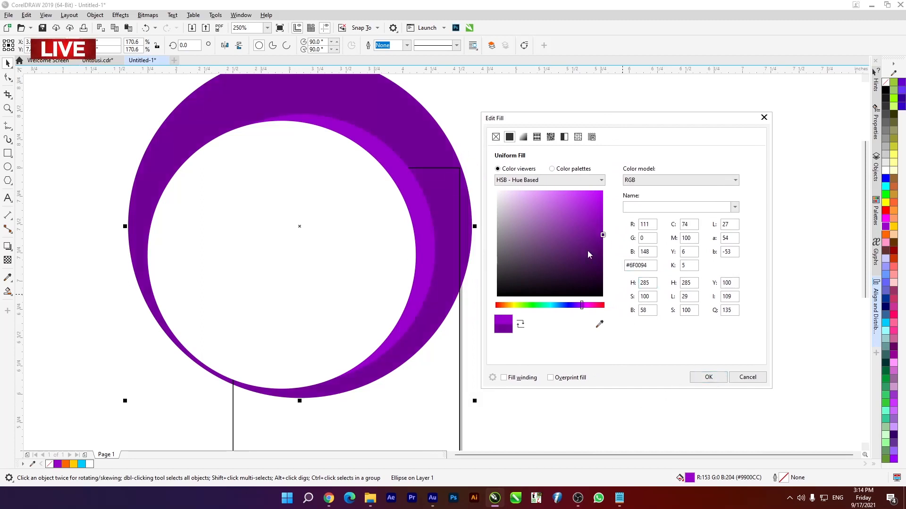
drag(604, 230, 604, 226)
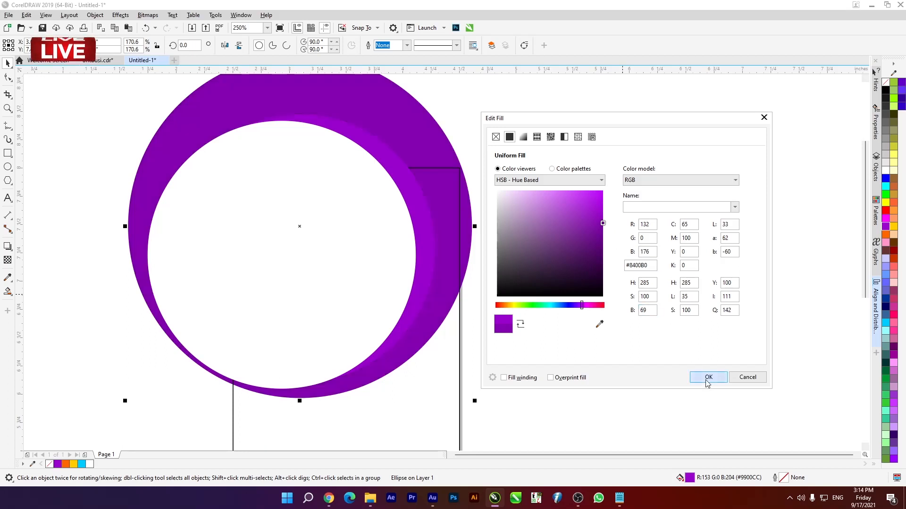
click(708, 377)
scroll(355, 191, down, 2)
scroll(350, 243, up, 1)
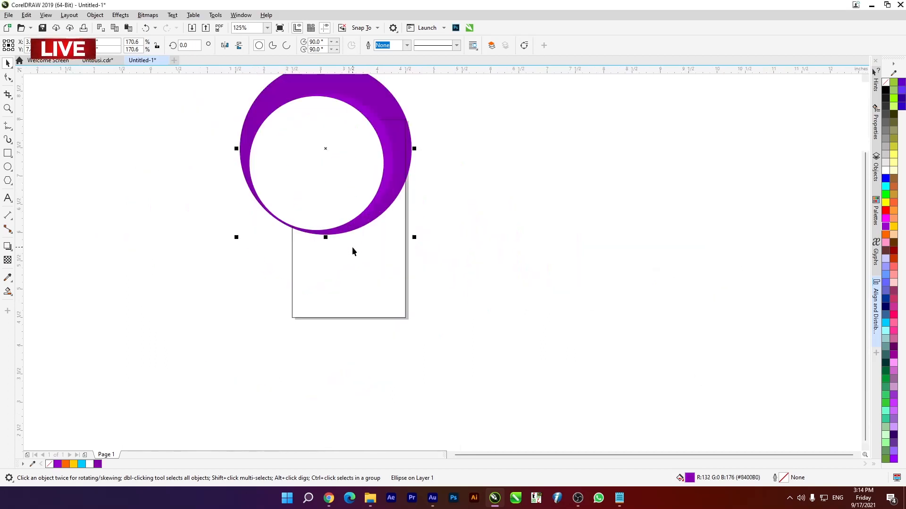
scroll(353, 246, down, 1)
drag(248, 139, 404, 250)
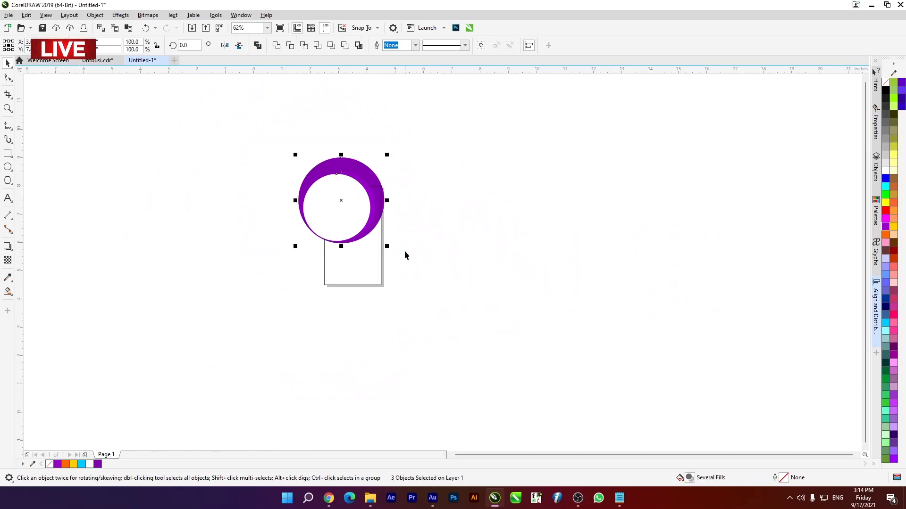
scroll(367, 259, up, 1)
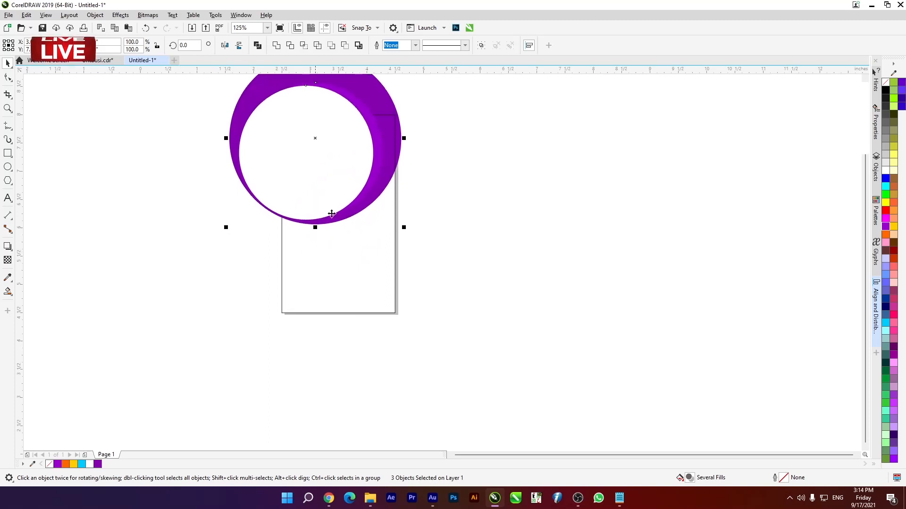
scroll(371, 203, up, 1)
click(174, 223)
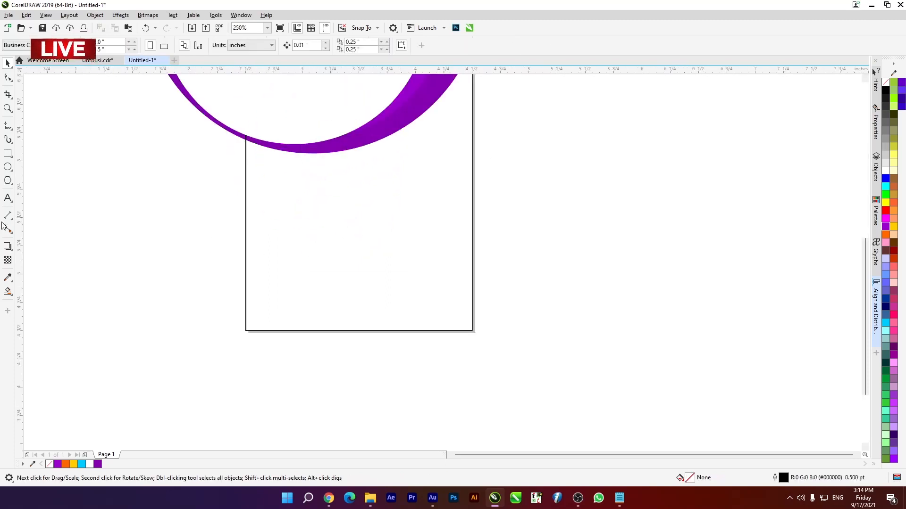
- Draw an unfilled circle in the card's lower half, touching the card's left edge and the bottom of the largest circle
click(7, 167)
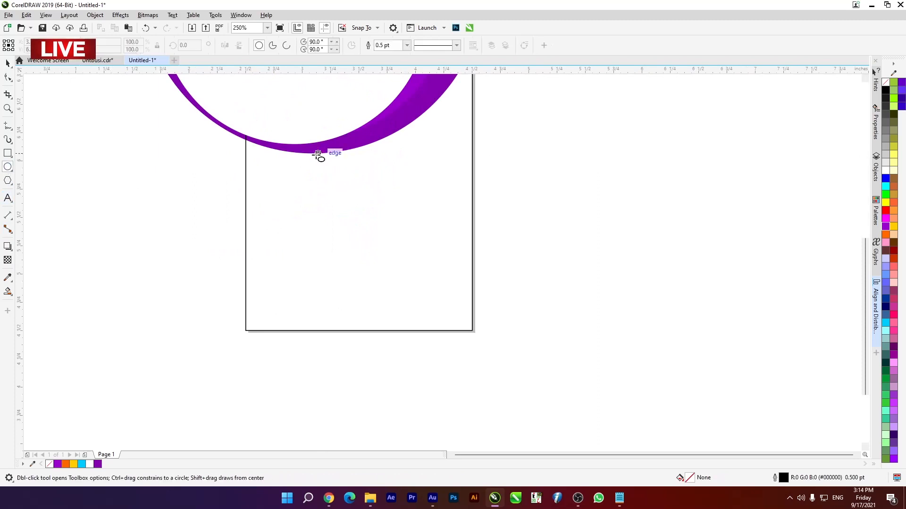
drag(282, 187, 370, 335)
click(8, 62)
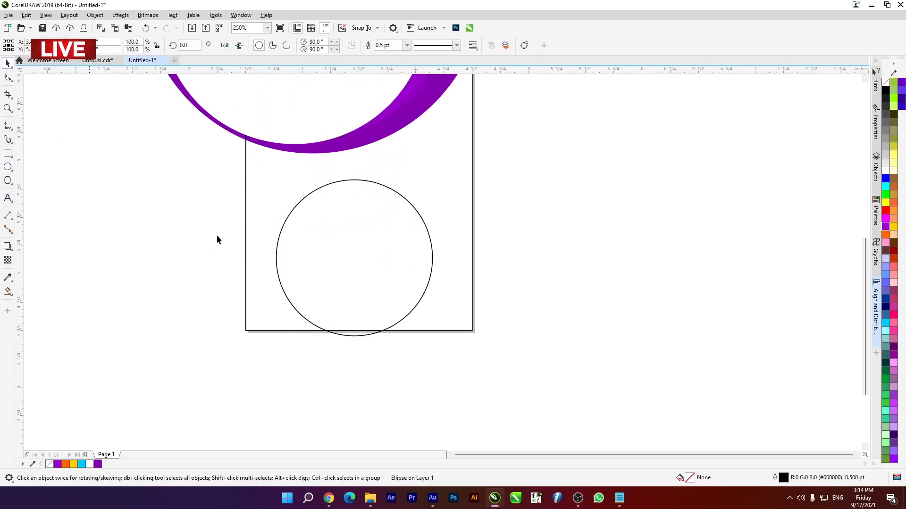
drag(362, 255, 327, 221)
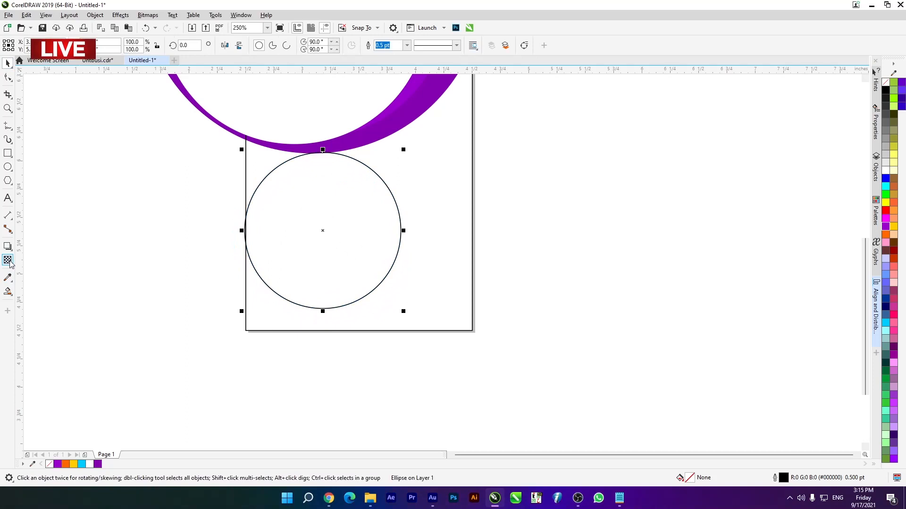
- Use Smart Fill on the corner area enclosed by the card's left edge, the purple swoosh and the new circle
click(7, 296)
click(23, 301)
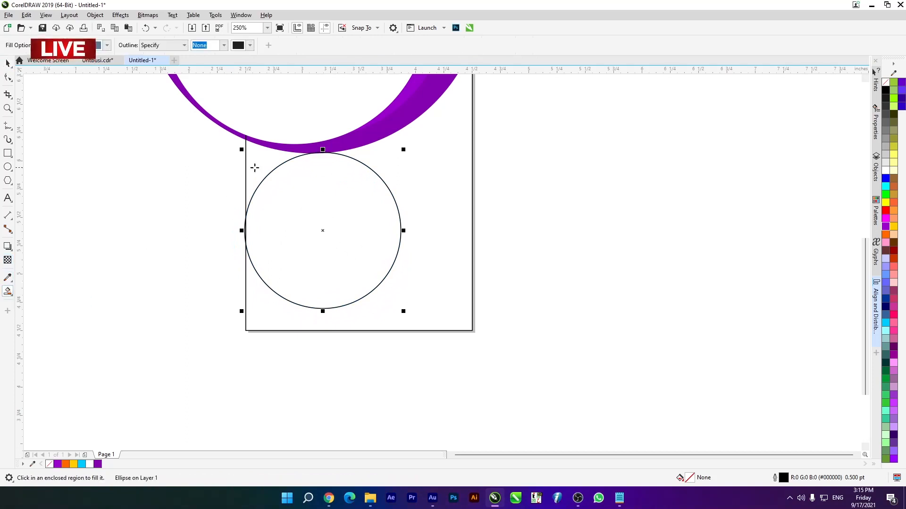
click(252, 167)
- Delete the unfilled helper circle below the purple swoosh
click(7, 67)
click(302, 212)
click(388, 269)
key(Delete)
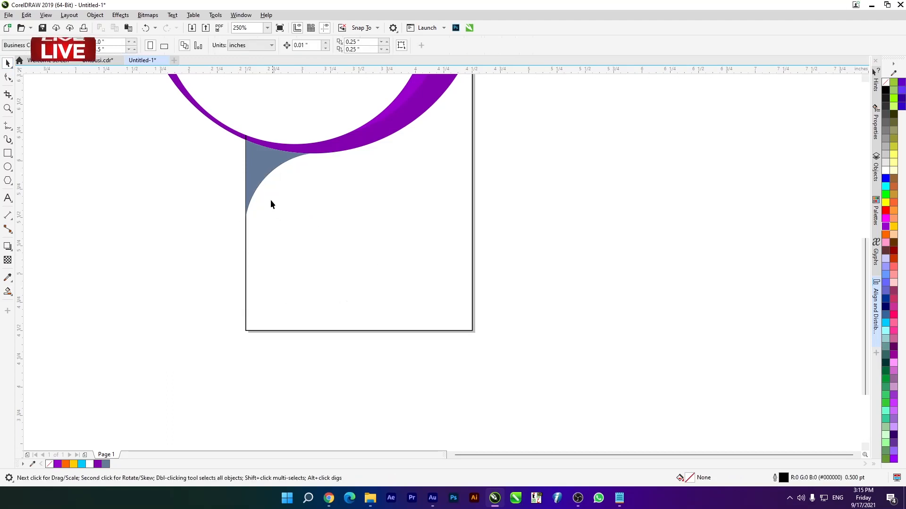
- Fill the grey-blue corner piece under the swoosh with purple #9900CC and deselect it
scroll(270, 204, down, 3)
scroll(268, 165, up, 3)
click(254, 185)
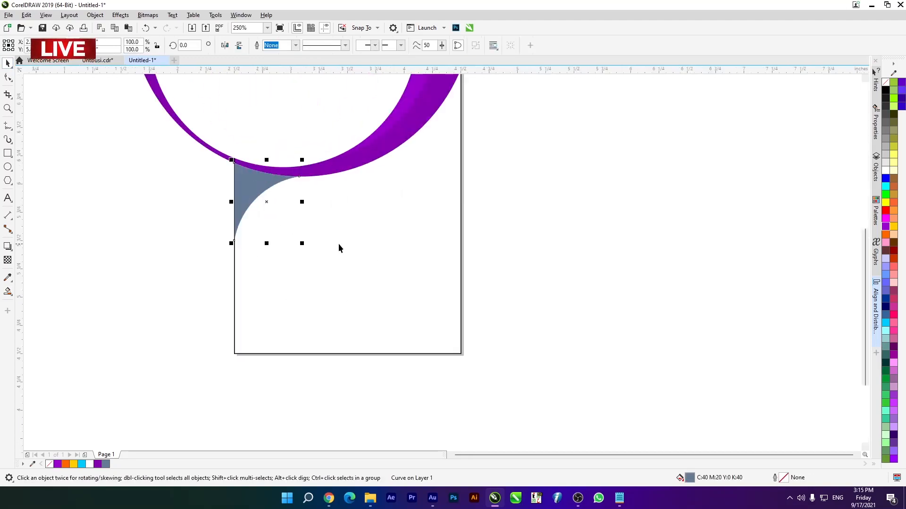
scroll(339, 252, down, 2)
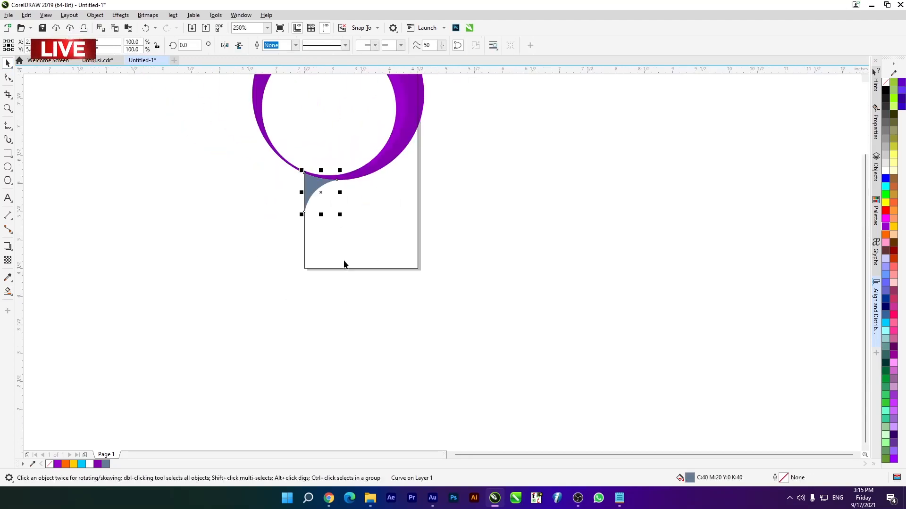
click(885, 227)
click(390, 184)
scroll(389, 184, down, 3)
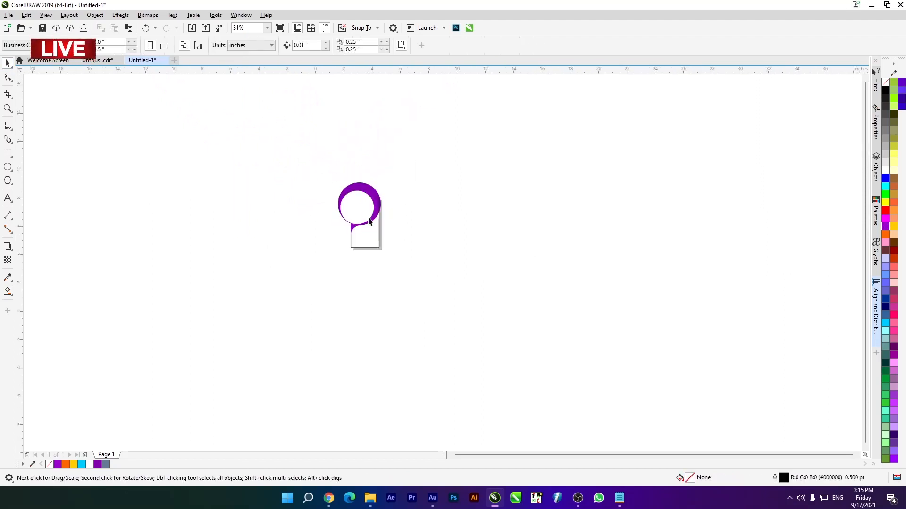
- Change the middle circle of the swoosh to a uniform bright purple fill, #BF00FF
scroll(329, 233, up, 4)
scroll(309, 166, down, 3)
scroll(309, 157, up, 3)
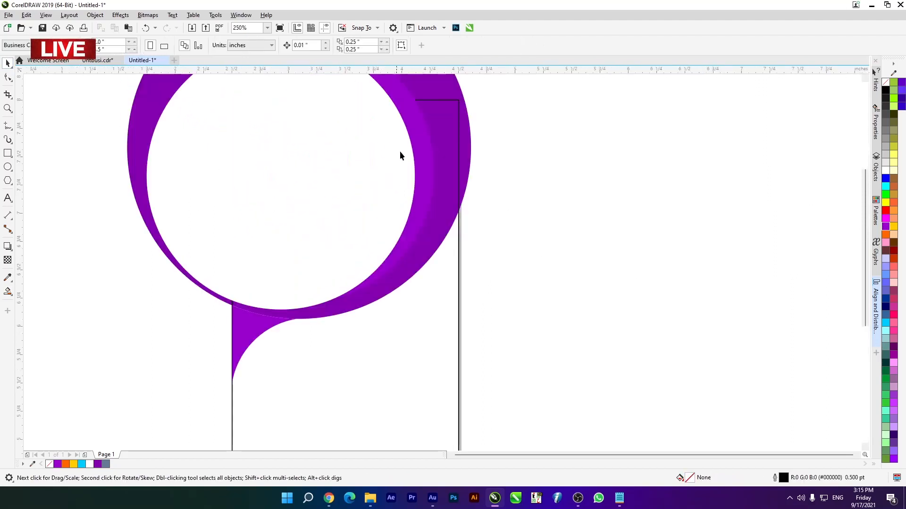
click(431, 152)
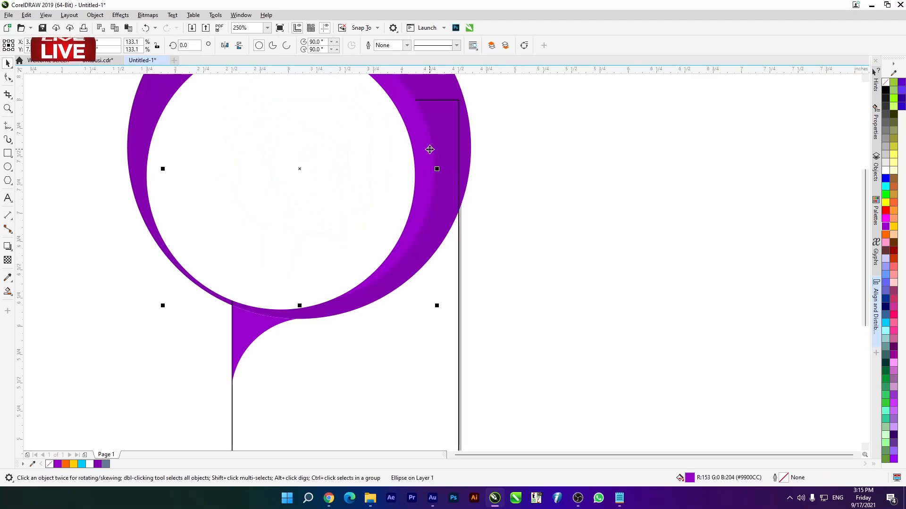
key(F11)
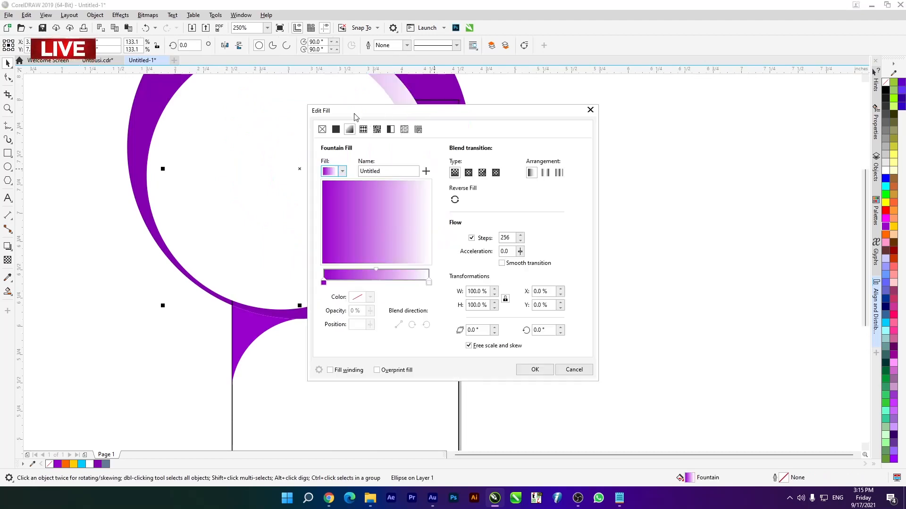
click(336, 129)
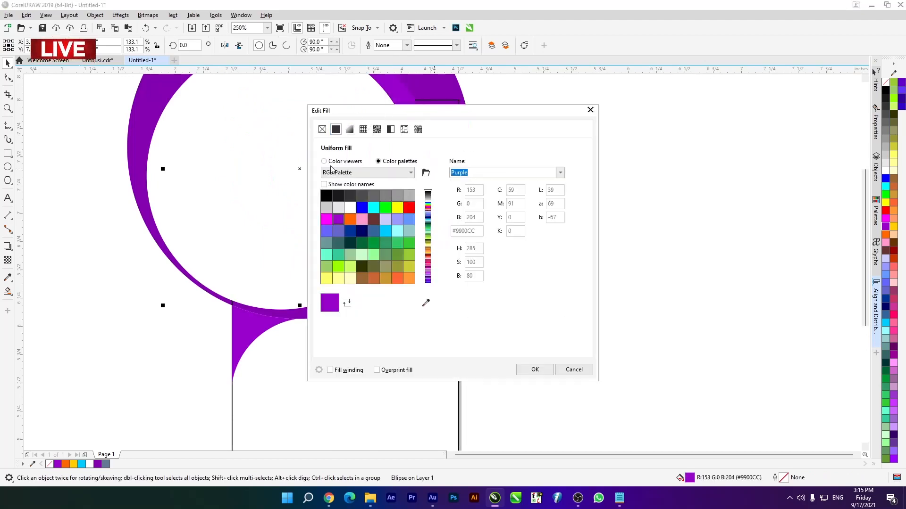
click(331, 165)
mouse_move(404, 191)
mouse_down()
mouse_move(430, 198)
mouse_move(440, 179)
mouse_up()
drag(455, 111, 629, 125)
click(718, 383)
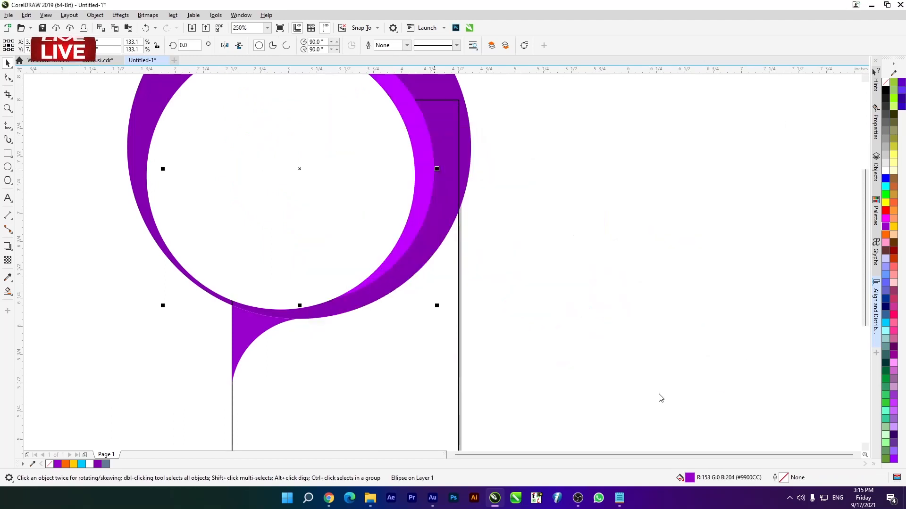
- Fill the corner piece under the swoosh with the same bright purple #BF00FF and deselect it
click(245, 340)
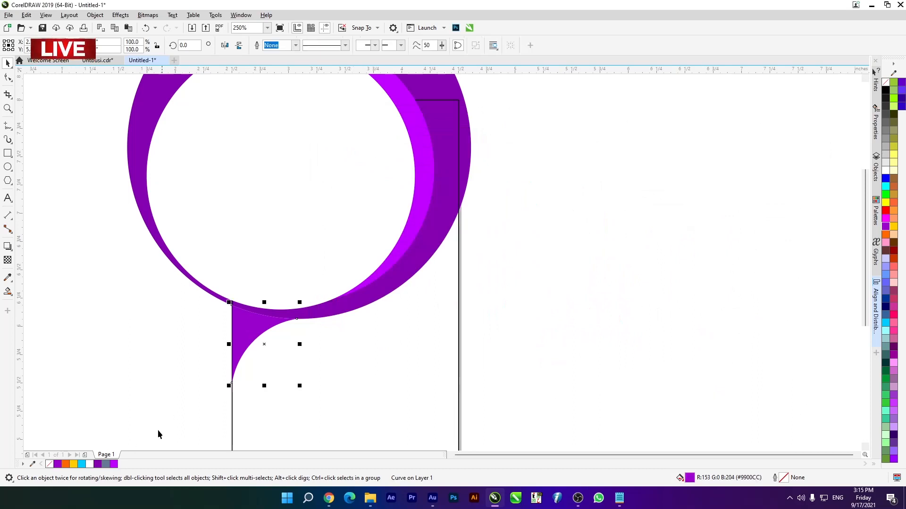
click(113, 464)
click(146, 349)
scroll(259, 251, down, 3)
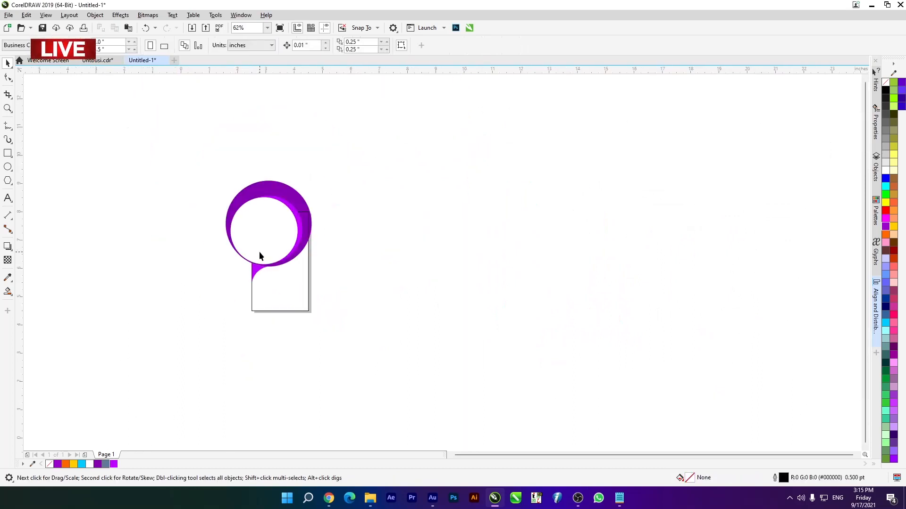
scroll(267, 234, up, 2)
scroll(279, 299, up, 5)
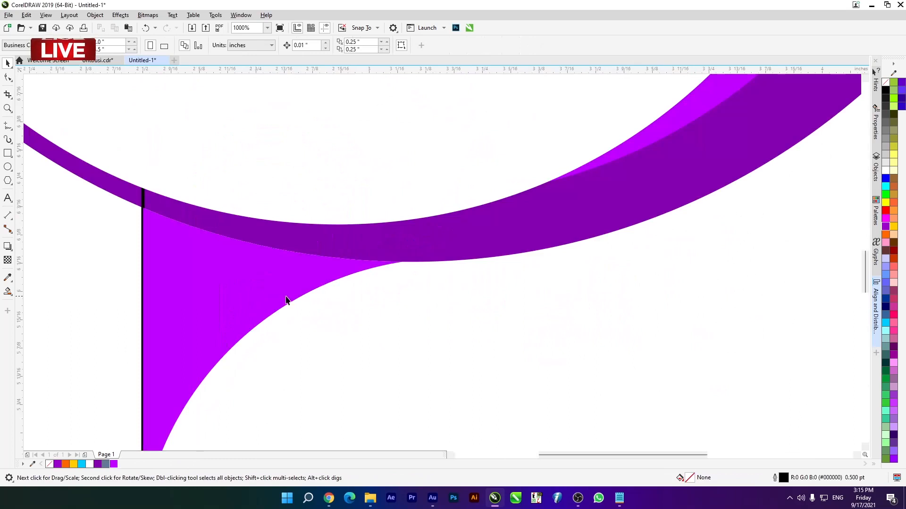
scroll(318, 265, down, 3)
scroll(278, 214, down, 2)
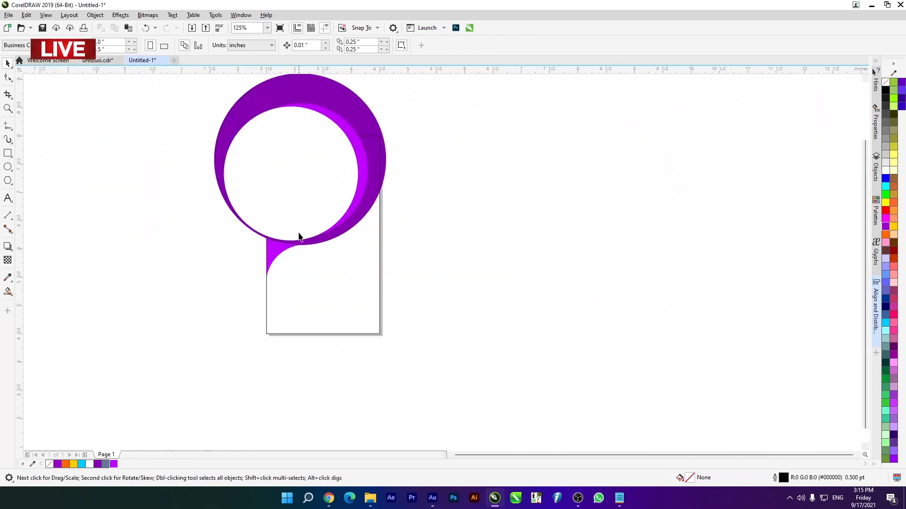
scroll(208, 157, down, 2)
drag(168, 99, 377, 230)
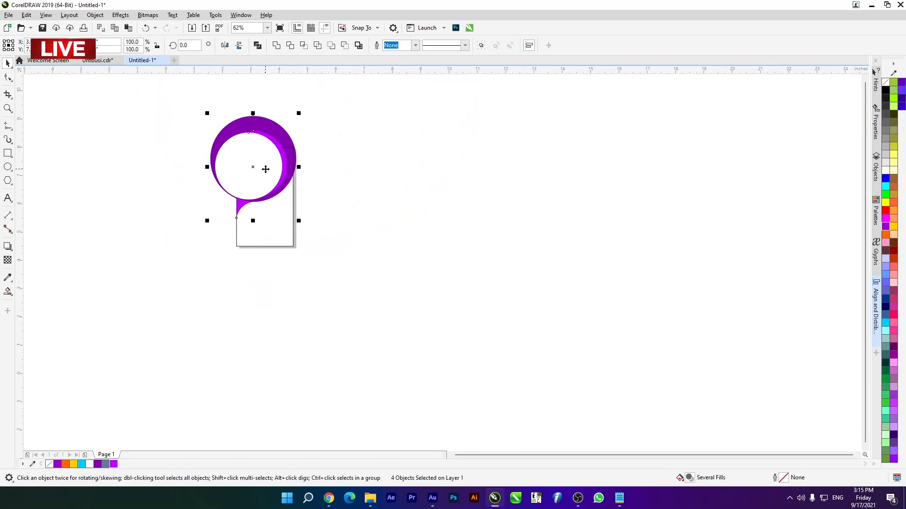
right_click(265, 169)
click(262, 235)
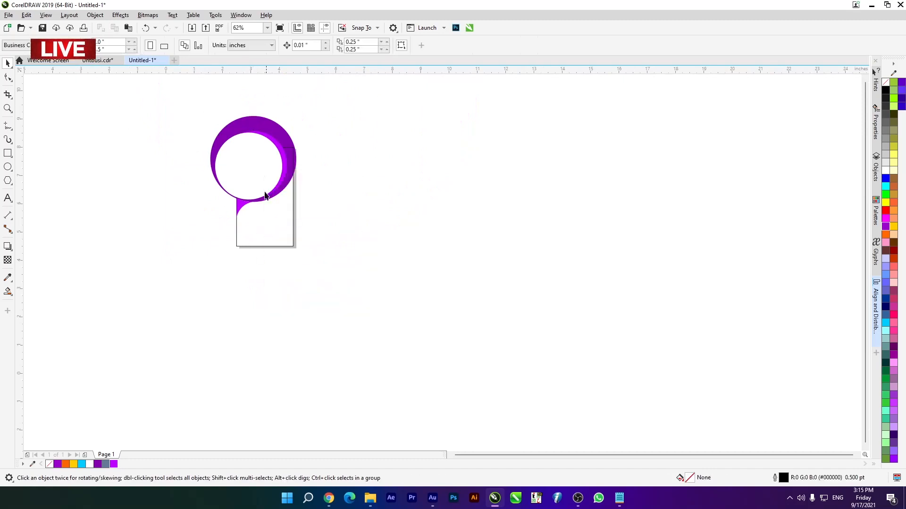
right_click(282, 223)
click(146, 97)
- Select the three swoosh circles and the corner piece together and PowerClip them inside the card rectangle
drag(153, 98, 349, 224)
right_click(241, 138)
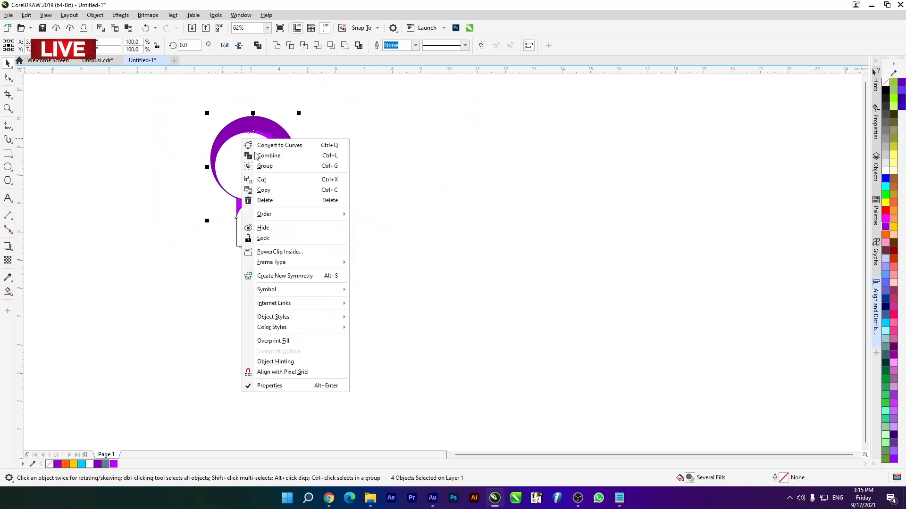
click(296, 253)
click(280, 229)
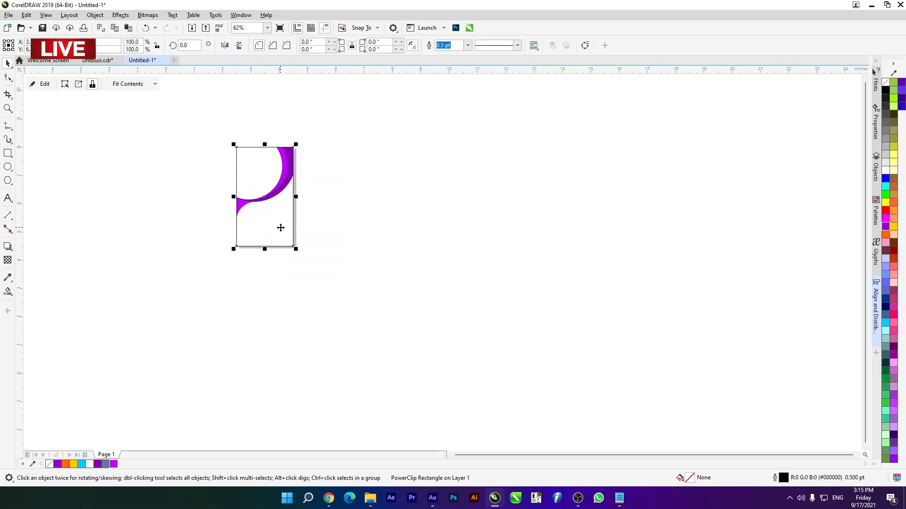
- Draw an unfilled circle in the card's lower half, overlapping the card's bottom edge
scroll(255, 186, up, 2)
scroll(283, 167, down, 2)
scroll(299, 171, up, 2)
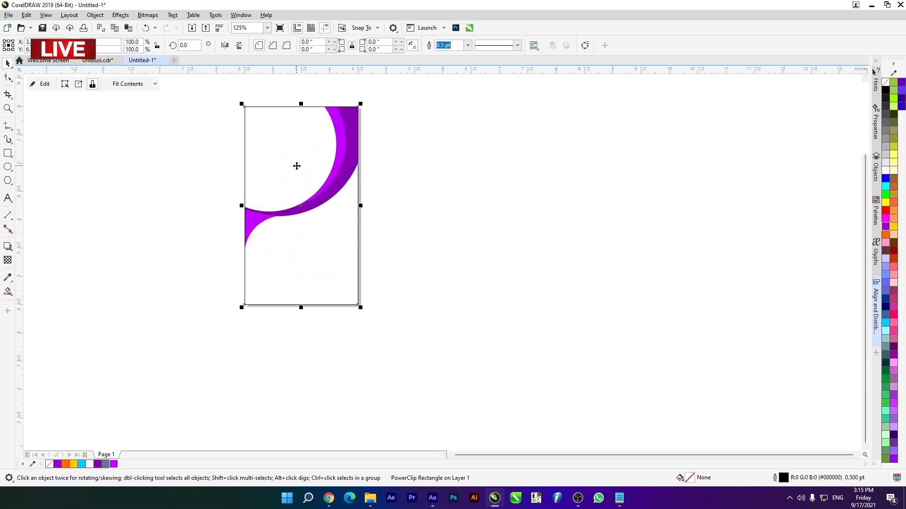
scroll(290, 228, up, 3)
scroll(232, 227, down, 3)
scroll(343, 339, up, 2)
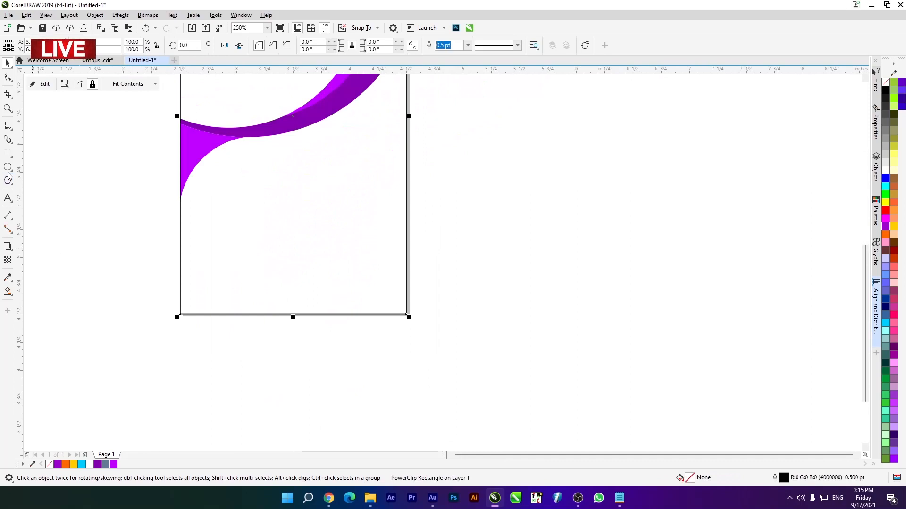
drag(242, 202, 341, 327)
drag(298, 260, 371, 305)
key(Delete)
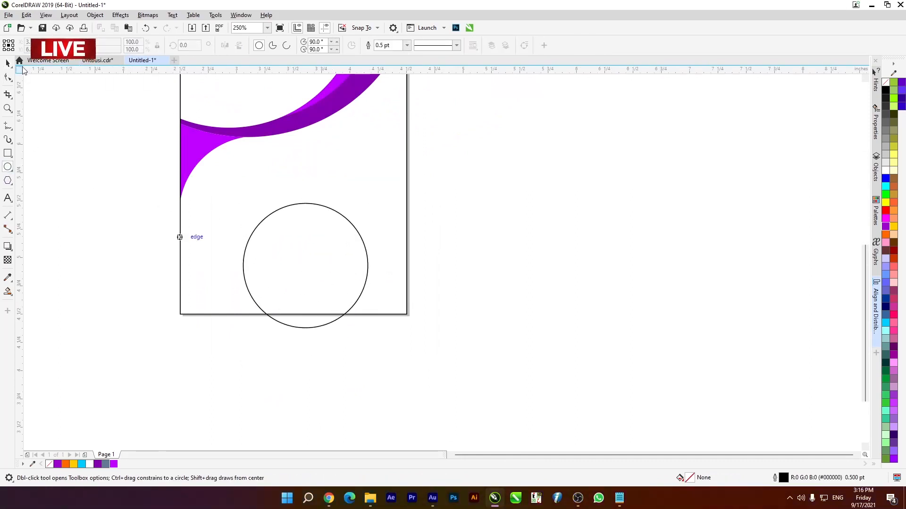
click(8, 63)
- Enlarge the new circle to 131.7% and position it touching the card's right edge and slightly crossing the bottom edge
drag(298, 279, 359, 261)
drag(392, 313, 407, 330)
drag(326, 278, 331, 272)
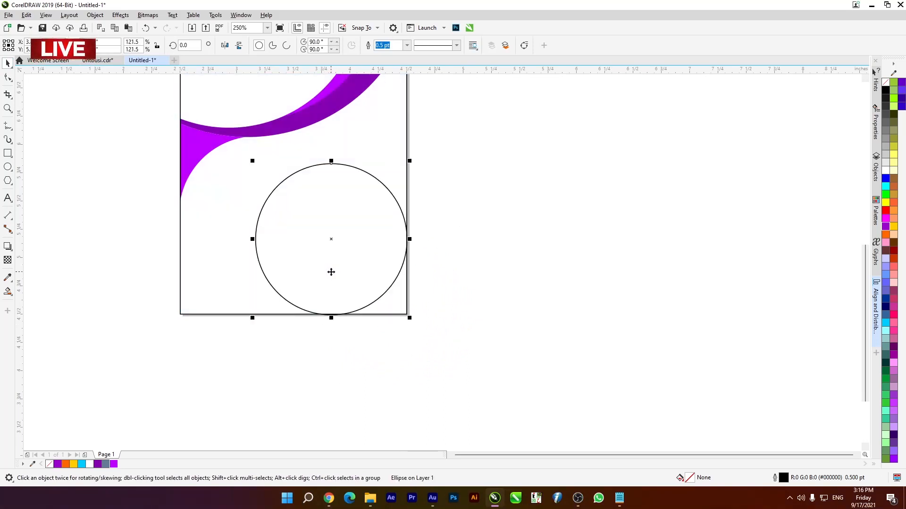
drag(252, 322, 243, 325)
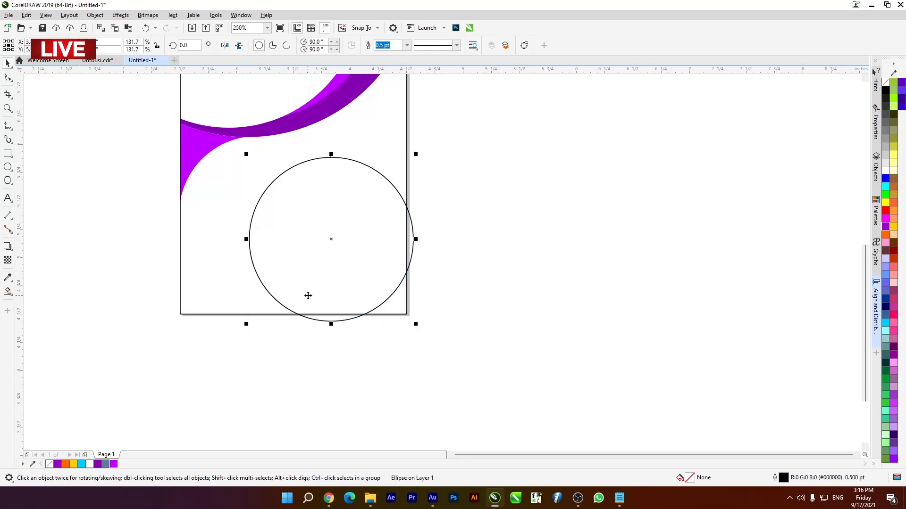
drag(322, 294, 332, 279)
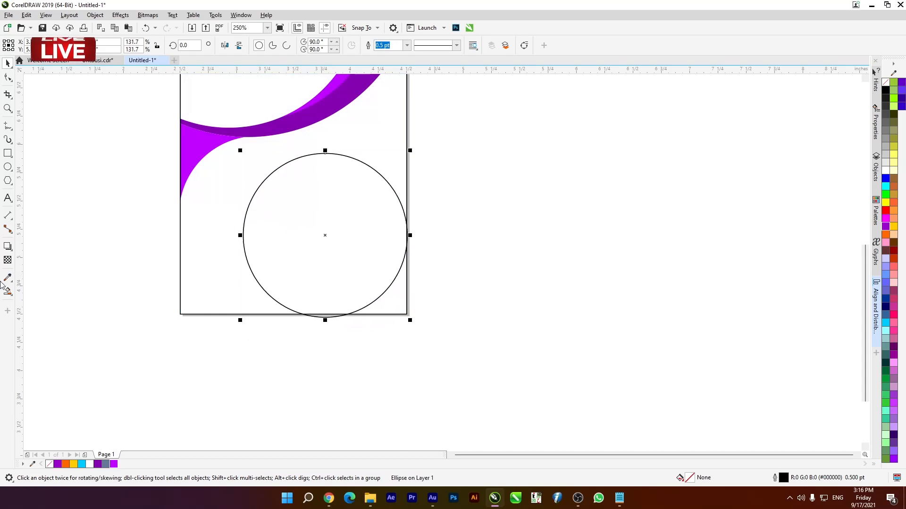
- Use Smart Fill on the card's lower-right corner area outside the circle, and delete the helper circle
click(8, 292)
click(61, 301)
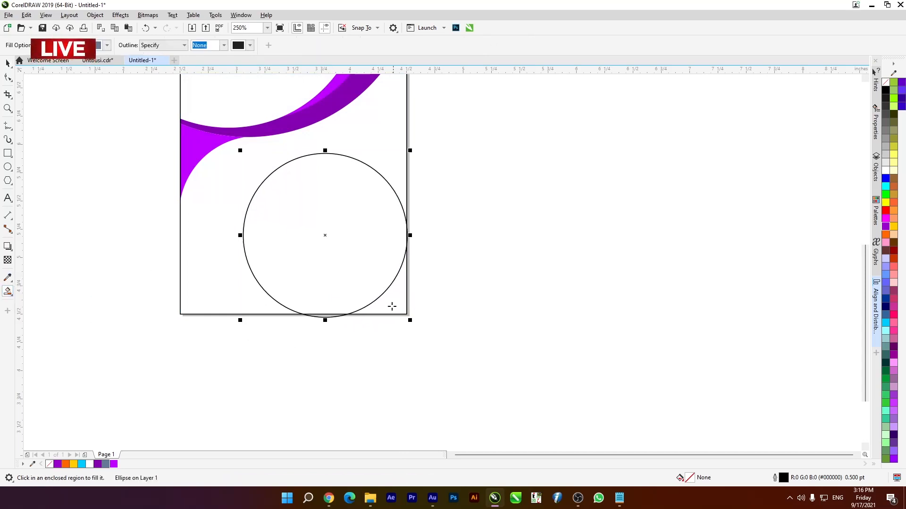
click(390, 307)
key(space)
click(94, 229)
click(299, 214)
key(Delete)
- Fill the grey-blue lower-right corner piece with dark purple #8400B0 and deselect it
scroll(429, 213, down, 2)
scroll(426, 221, up, 2)
click(401, 259)
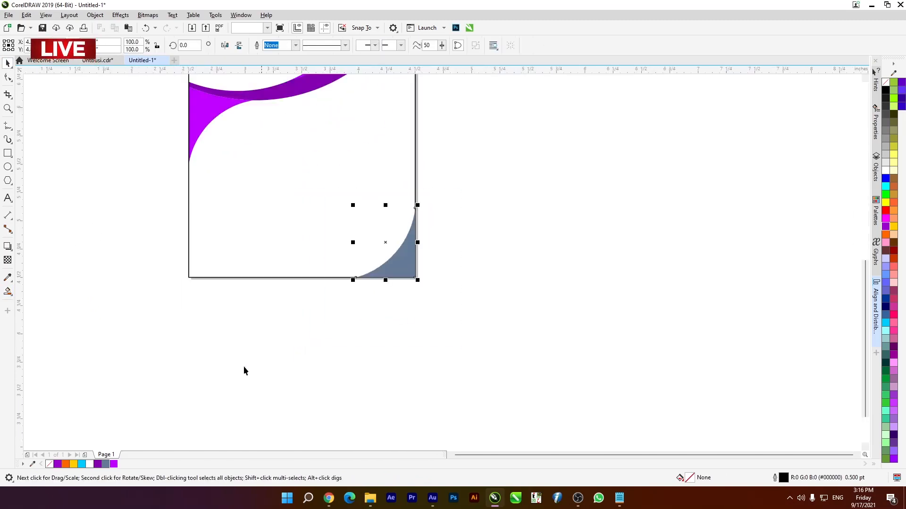
scroll(328, 234, down, 2)
scroll(337, 175, up, 2)
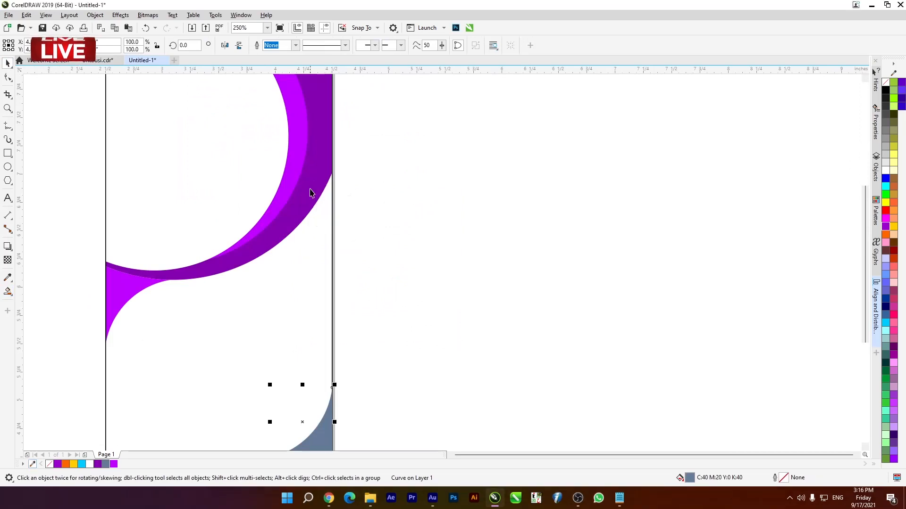
click(97, 464)
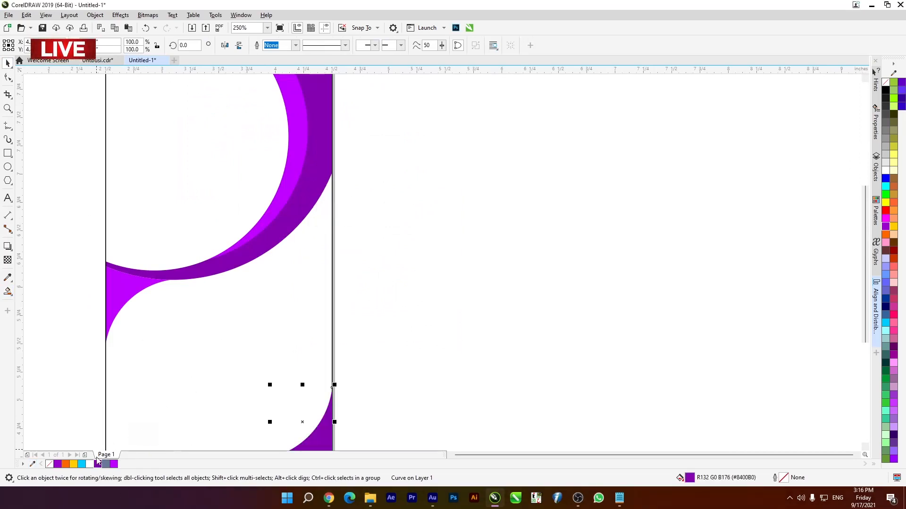
click(114, 465)
scroll(345, 260, down, 2)
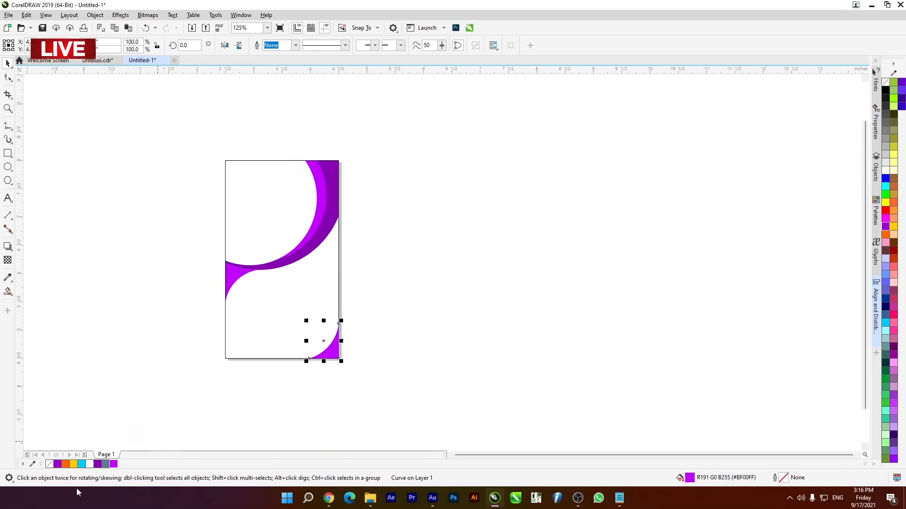
click(97, 465)
click(118, 355)
- PowerClip the dark purple lower-right corner piece inside the card rectangle and deselect it
scroll(258, 261, up, 1)
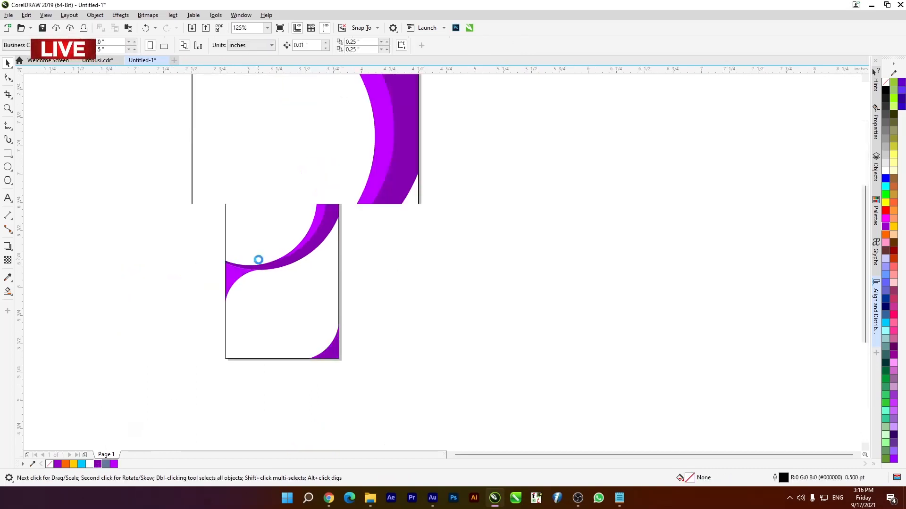
key(F4)
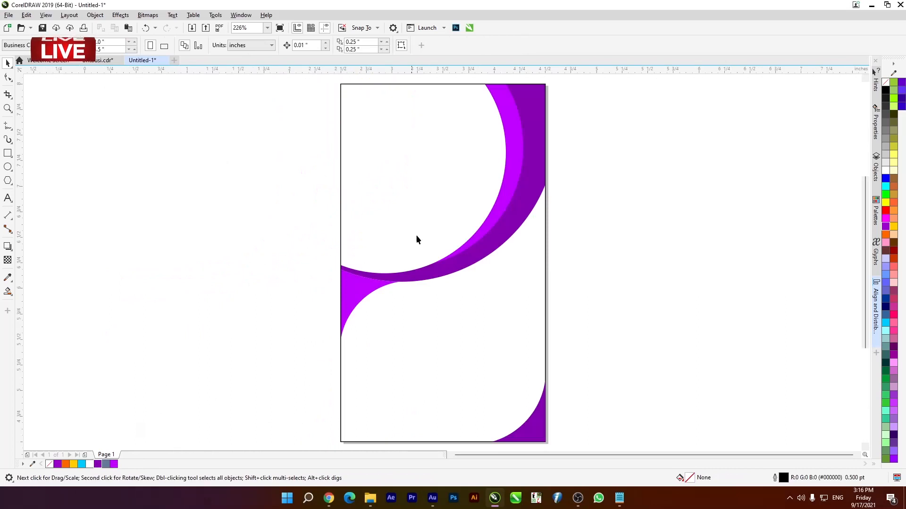
scroll(382, 237, down, 3)
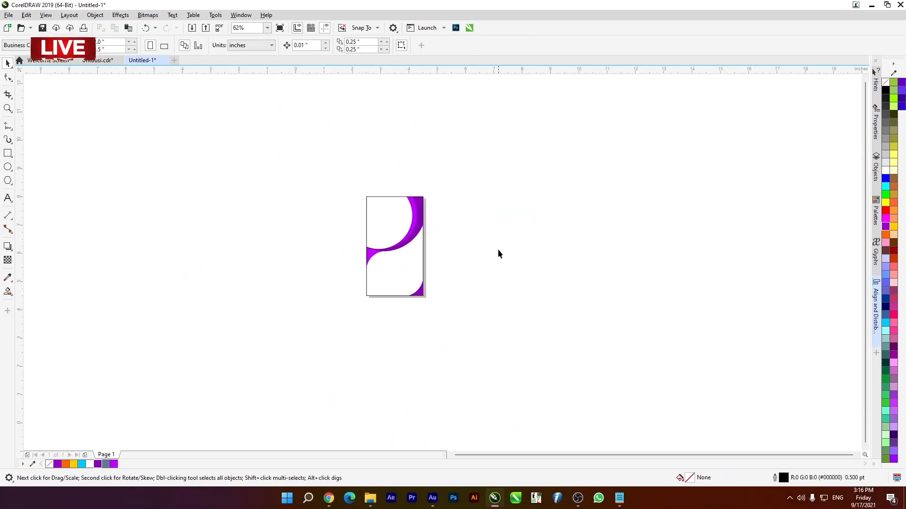
right_click(421, 294)
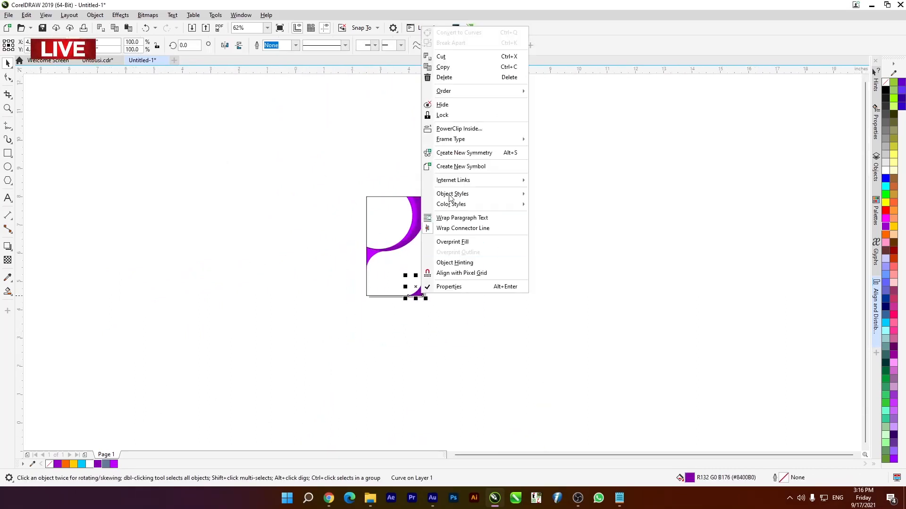
click(464, 128)
click(394, 273)
scroll(394, 274, up, 3)
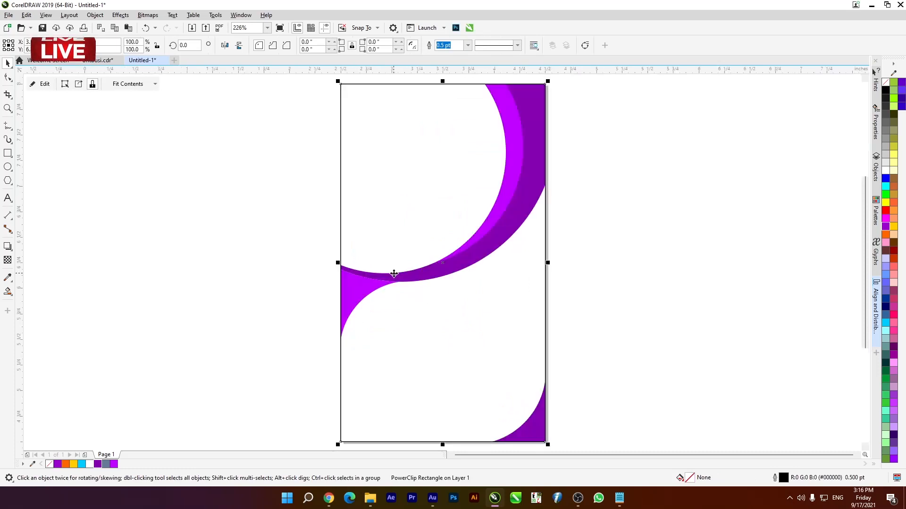
click(112, 207)
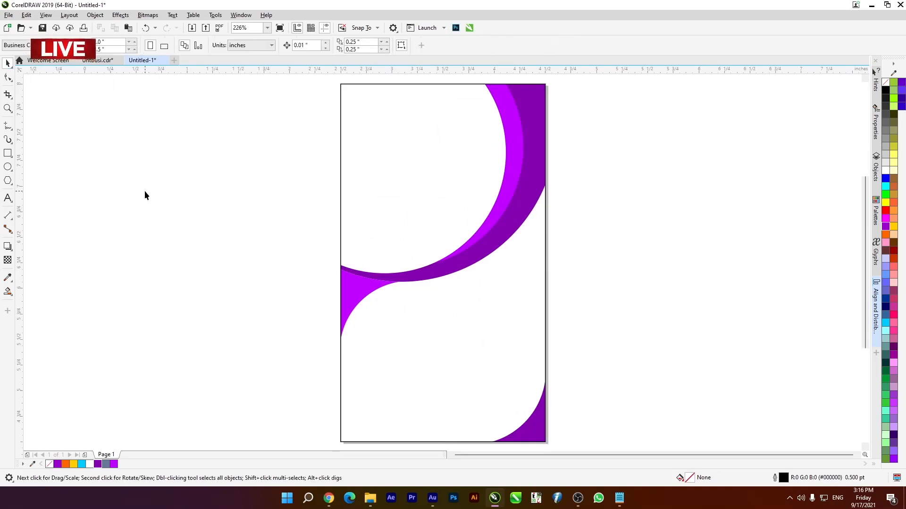
- Draw an unfilled circle beside the card, move it into the white area inside the swoosh and scale it to 93.8%
click(8, 167)
mouse_move(97, 158)
mouse_down()
mouse_move(179, 257)
mouse_move(202, 255)
mouse_move(151, 314)
mouse_move(149, 282)
mouse_up()
click(7, 64)
drag(146, 214, 404, 165)
drag(484, 103, 478, 107)
drag(479, 223, 489, 230)
- Give the circle a 3.0 pt outside outline with rounded corners and round line caps, set behind the fill and scaling with the object
key(F12)
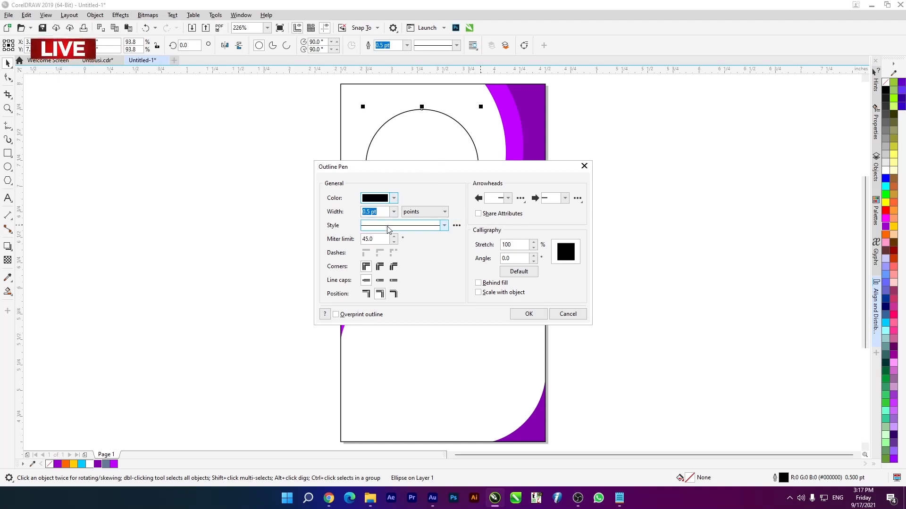
click(394, 211)
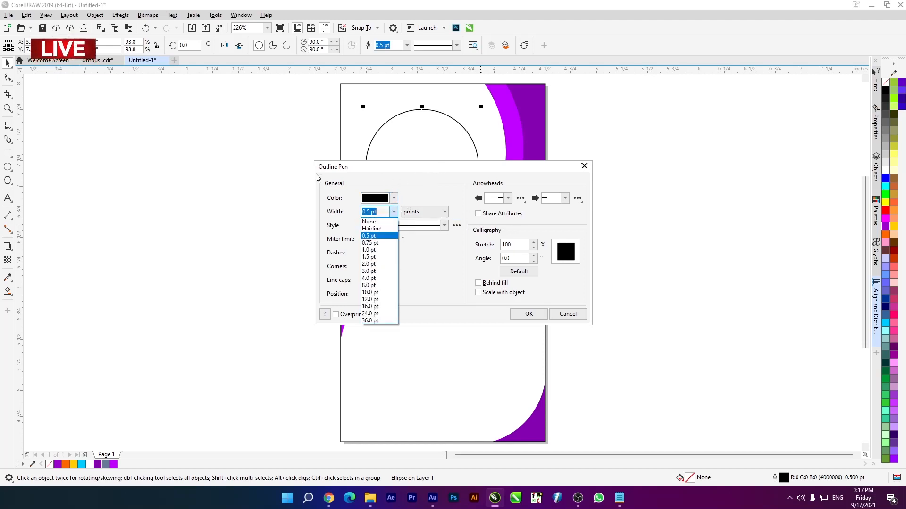
click(387, 264)
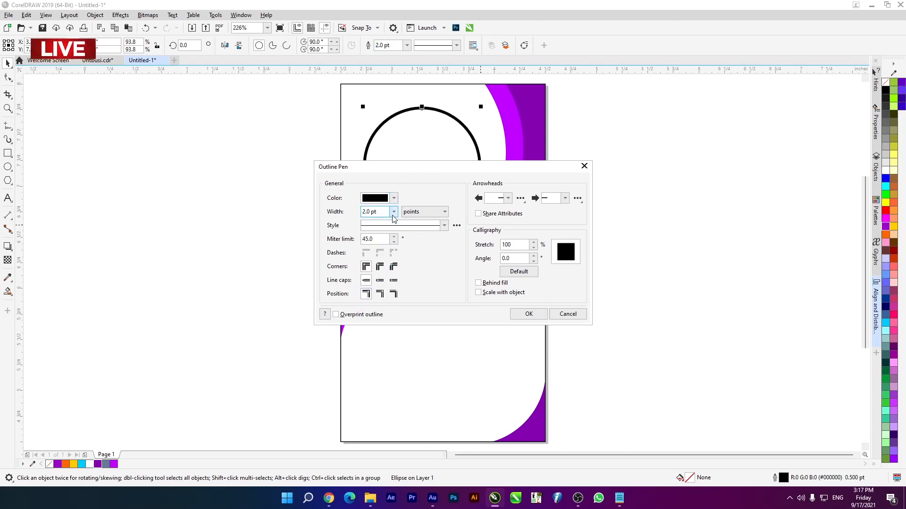
click(393, 213)
click(380, 271)
click(484, 284)
click(380, 266)
click(380, 280)
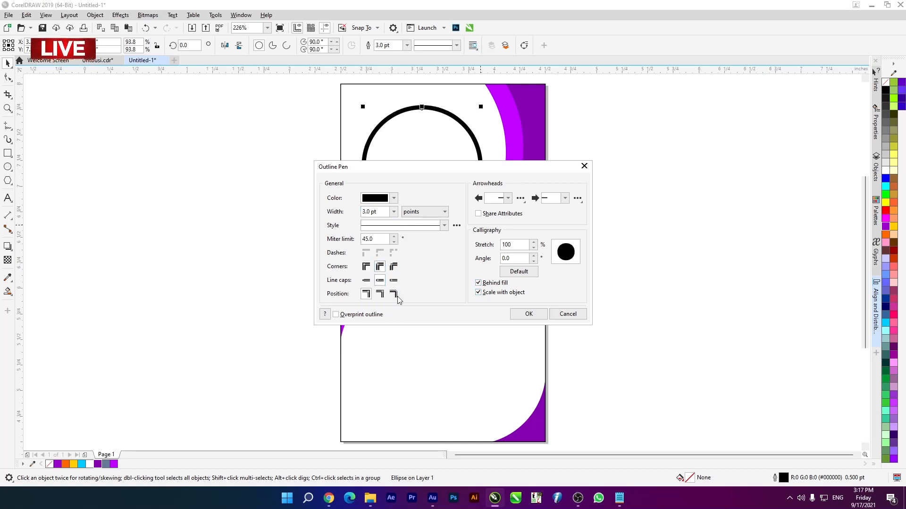
click(527, 314)
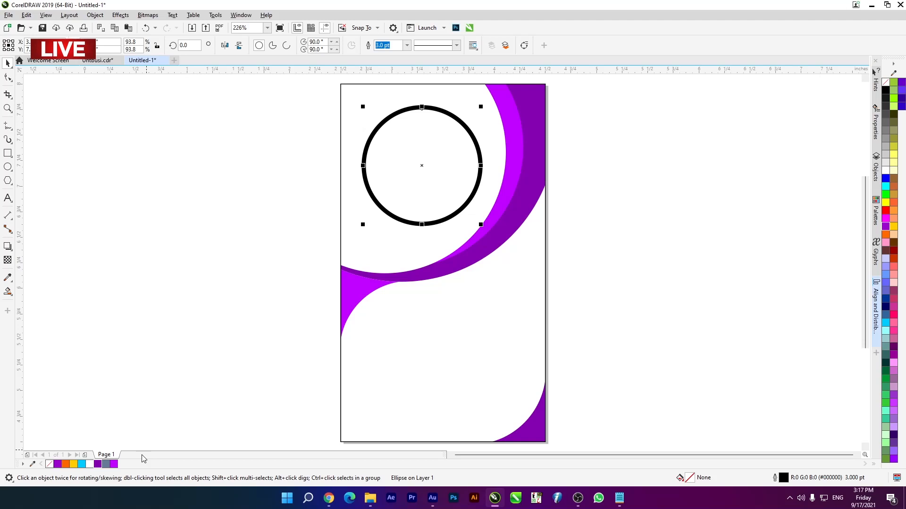
- Give the circle a dark purple #8400B0 outline and a white fill
click(98, 465)
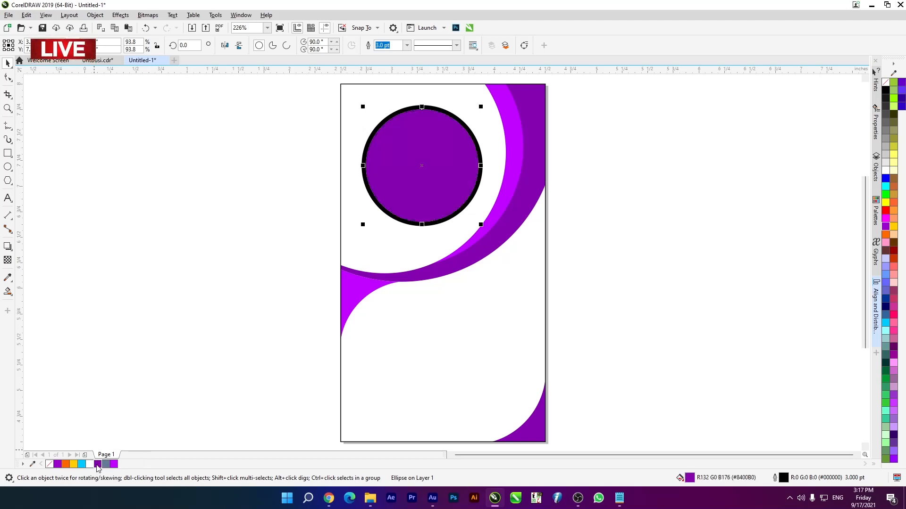
right_click(98, 465)
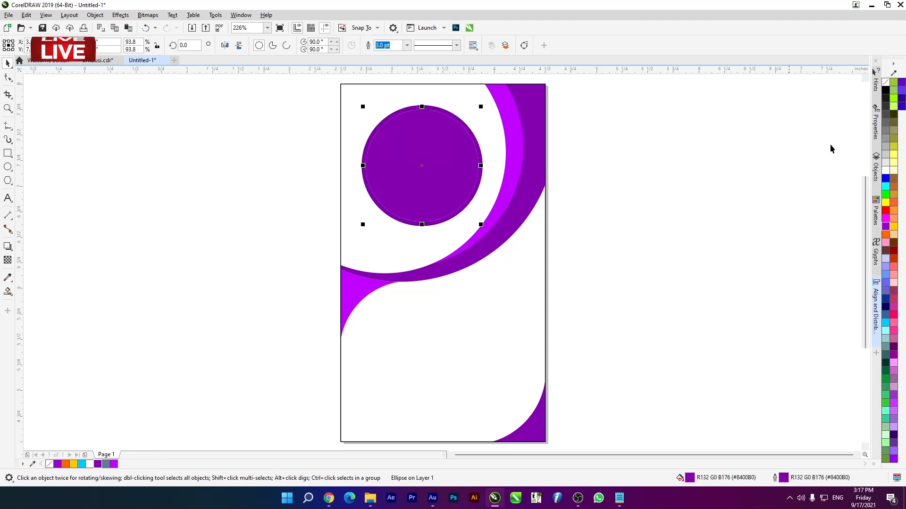
click(884, 172)
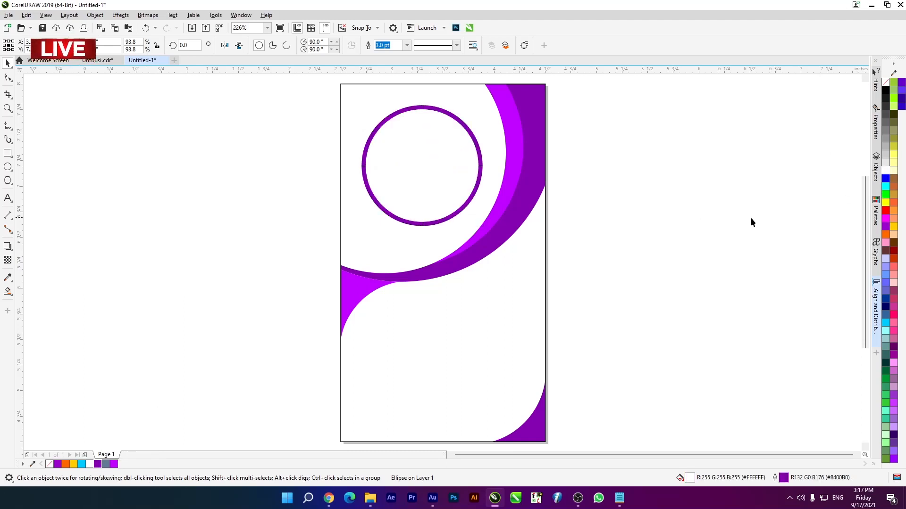
- Duplicate the circle with a slight offset up and to the left, placing the copy behind the original
click(452, 154)
scroll(445, 151, up, 2)
drag(419, 239, 405, 232)
scroll(405, 232, down, 2)
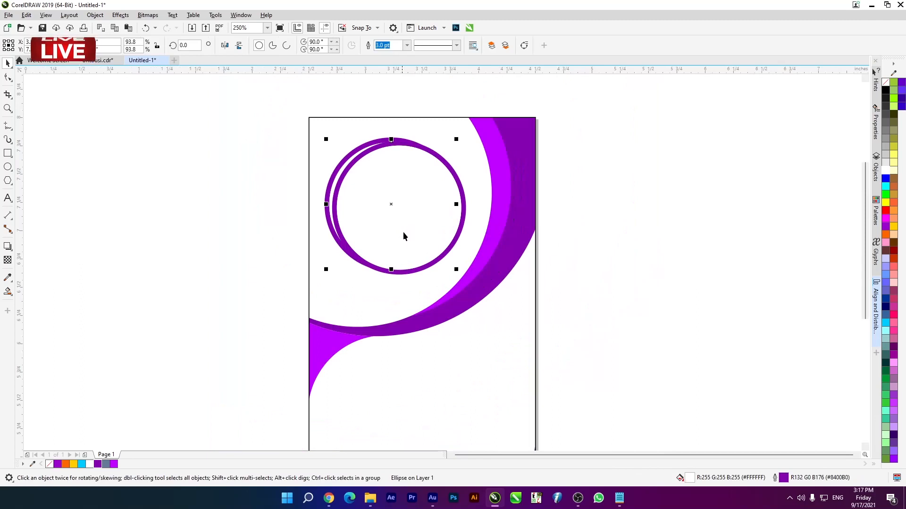
scroll(346, 244, up, 2)
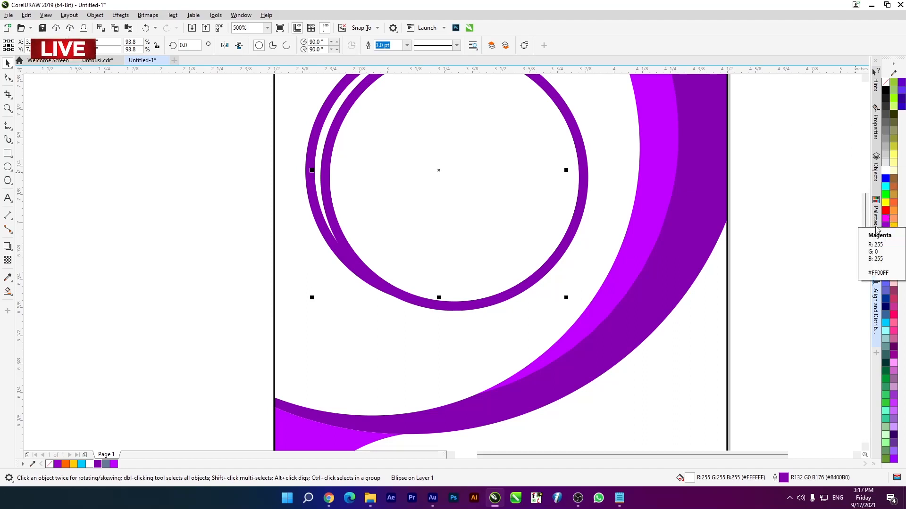
- Set the rear circle copy's fill and outline to bright purple #BF00FF and deselect it
click(97, 464)
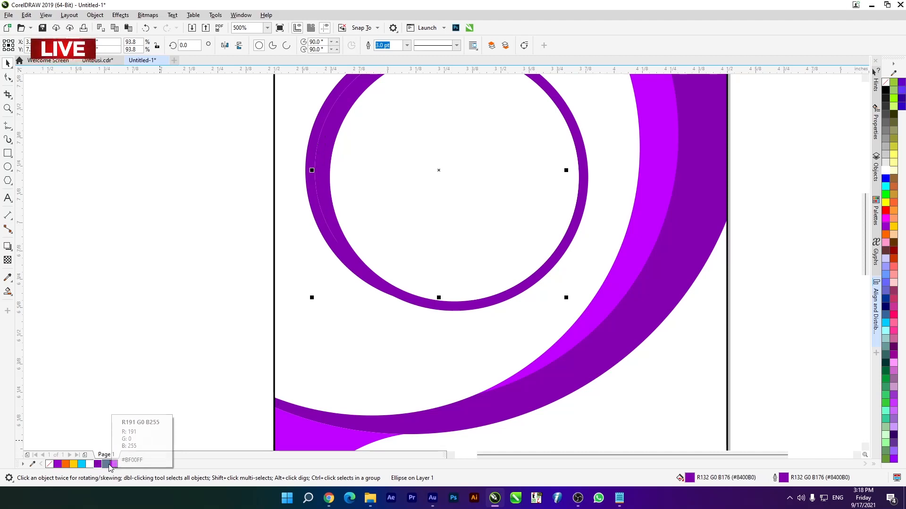
right_click(114, 465)
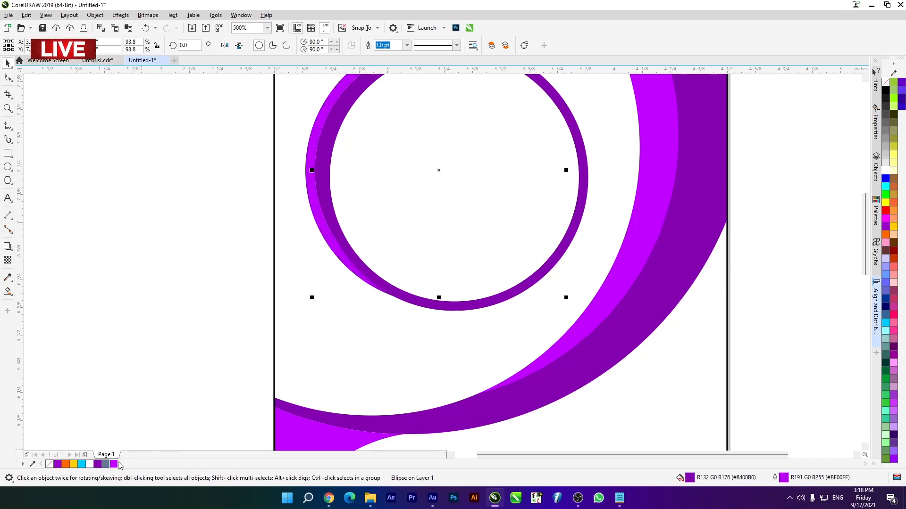
click(114, 465)
scroll(168, 328, down, 3)
scroll(176, 310, up, 3)
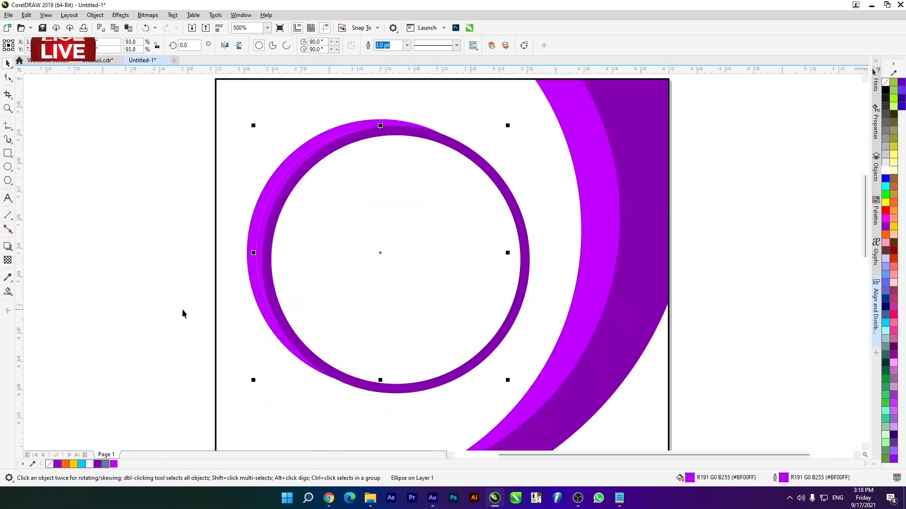
scroll(254, 281, down, 2)
scroll(253, 272, up, 4)
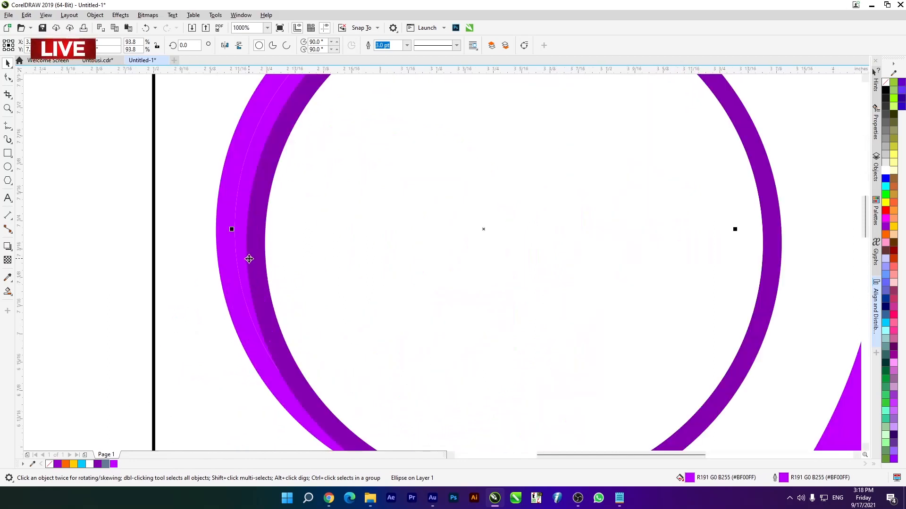
scroll(250, 259, down, 2)
drag(179, 142, 464, 358)
click(183, 231)
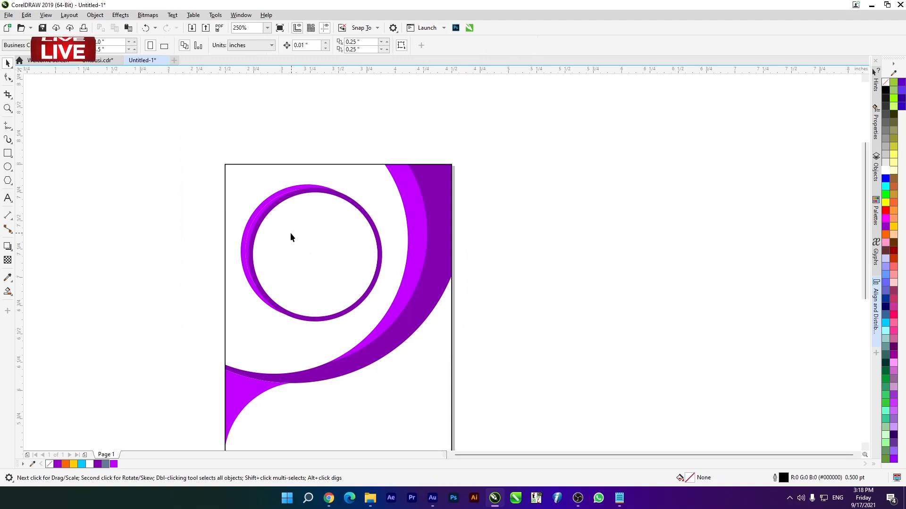
- Shift the bright purple rear circle closer behind the white circle and scale it to 99.9%
scroll(267, 241, down, 3)
scroll(318, 270, up, 3)
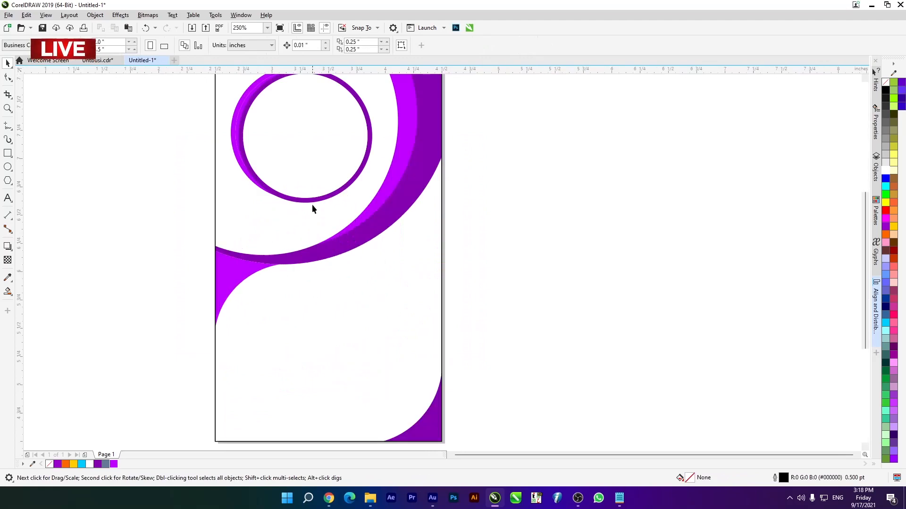
scroll(346, 202, up, 1)
scroll(303, 178, down, 5)
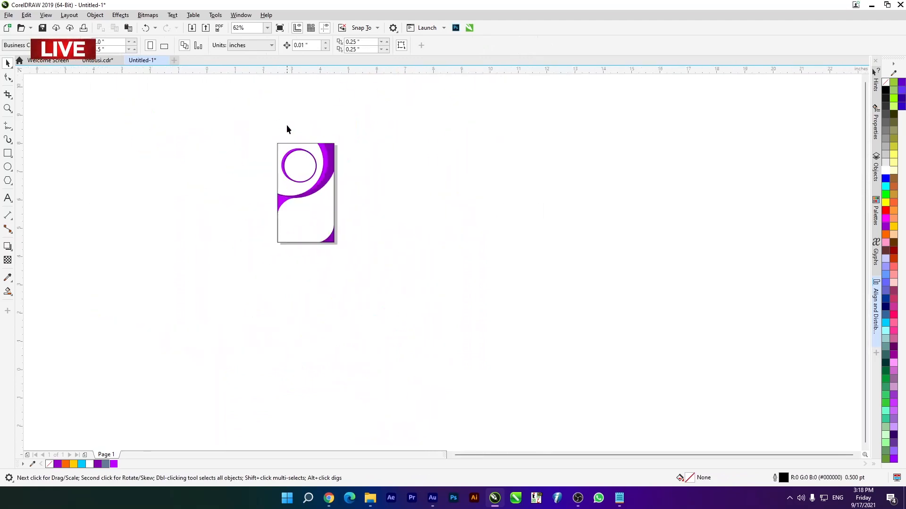
scroll(173, 174, up, 5)
mouse_move(176, 167)
mouse_down()
mouse_move(186, 166)
mouse_move(187, 179)
mouse_up()
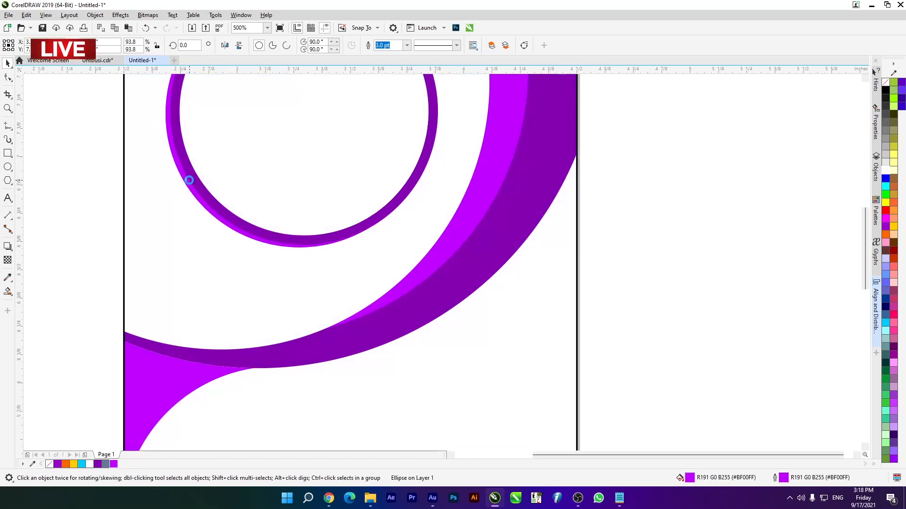
scroll(234, 186, down, 5)
scroll(256, 170, up, 5)
drag(369, 154, 385, 121)
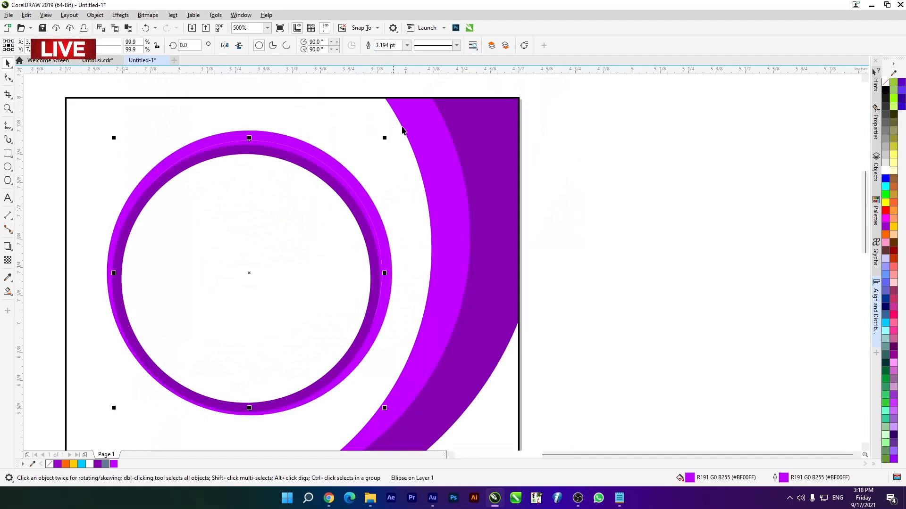
- Remove the rear circle's outline, nudge it left and down, and scale it to 101.3%
right_click(885, 82)
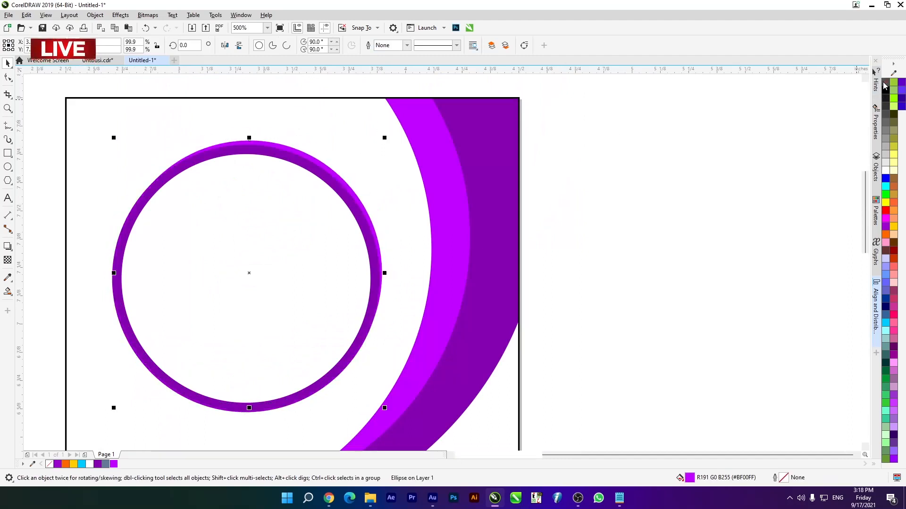
key(Left)
key(Down)
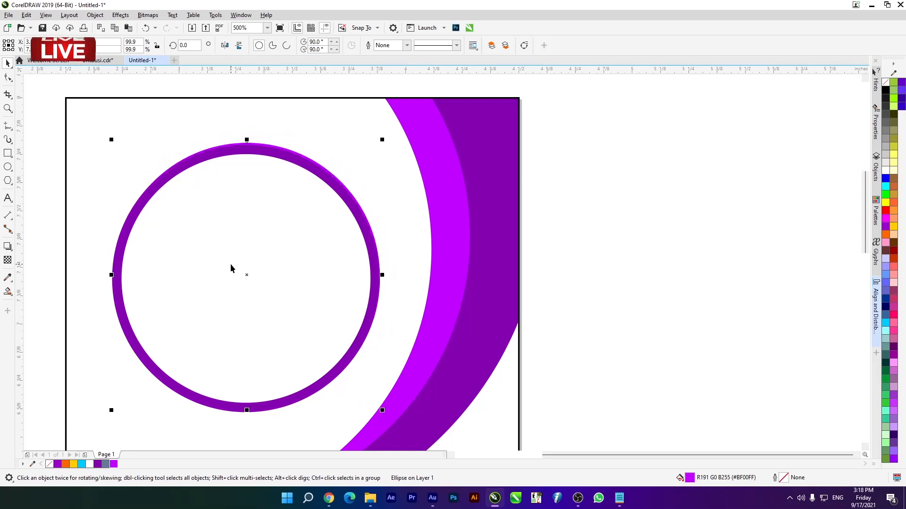
drag(385, 139, 387, 136)
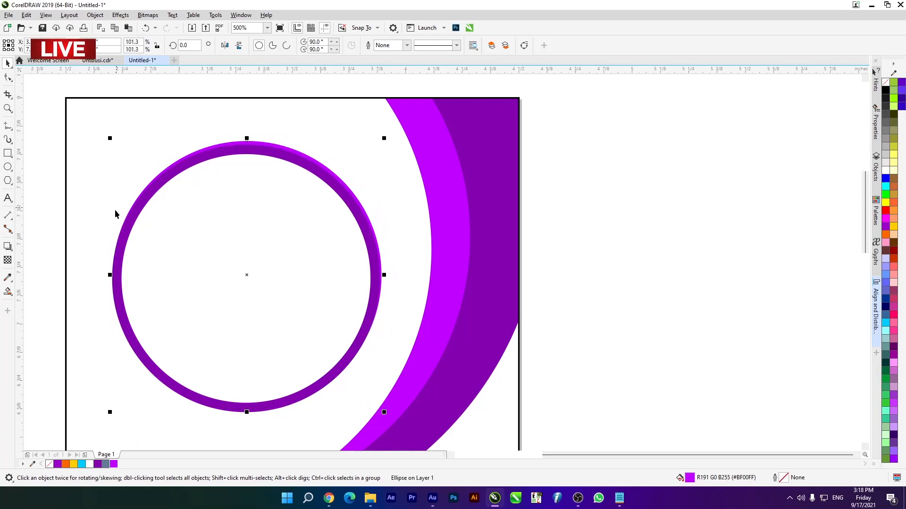
- Undo the accidental move of the card's PowerClip rectangle and lock the rectangle in place
click(101, 276)
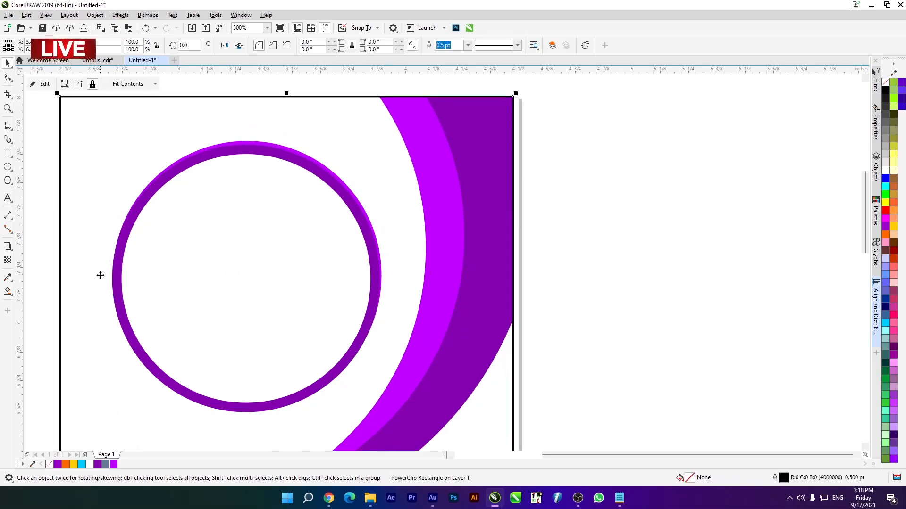
key(ctrl+z)
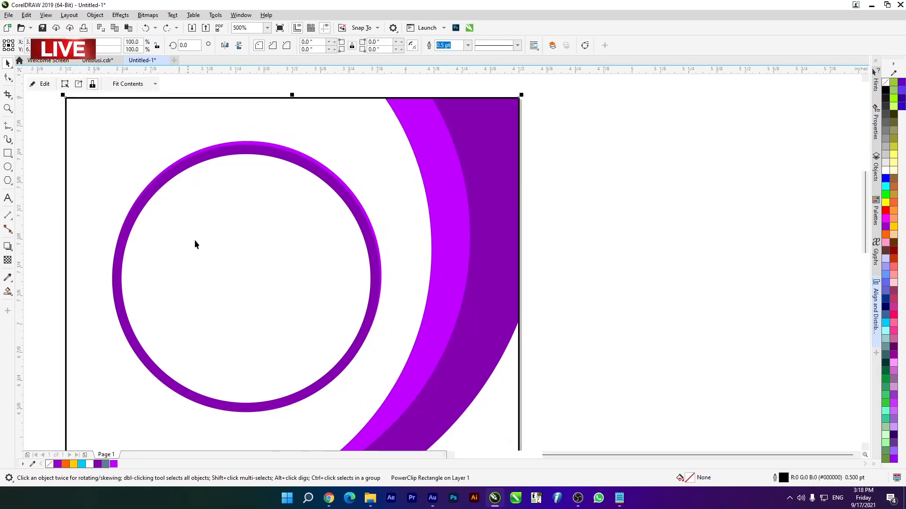
right_click(517, 125)
click(536, 280)
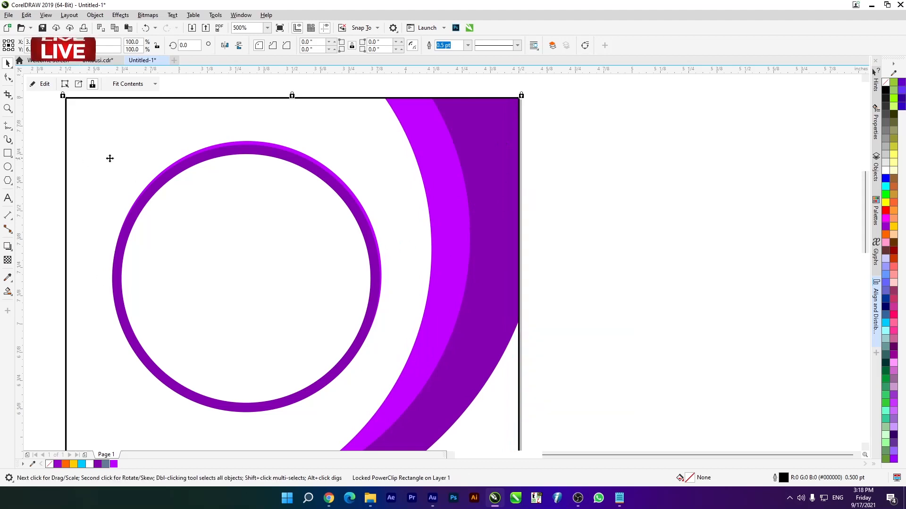
- Stretch the bright purple rear circle horizontally to 103.8% and deselect it
scroll(163, 150, up, 4)
click(271, 180)
scroll(293, 148, down, 4)
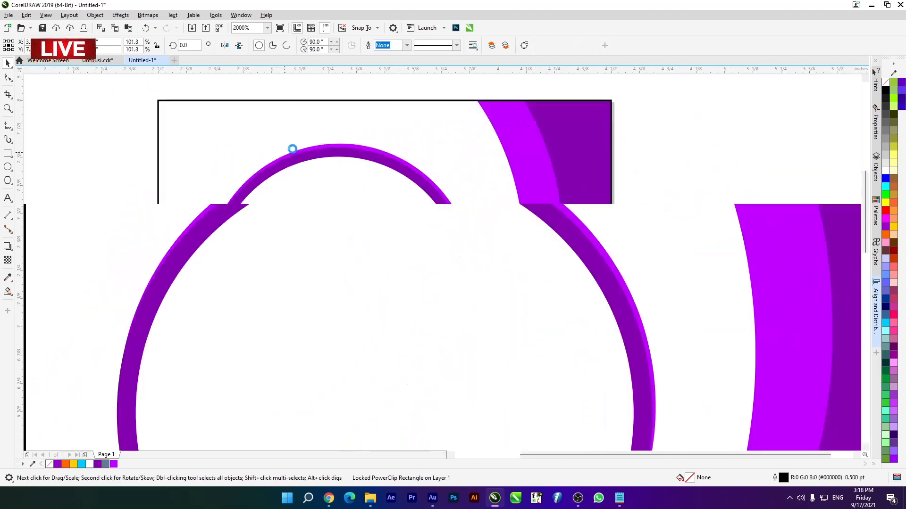
drag(202, 279, 196, 309)
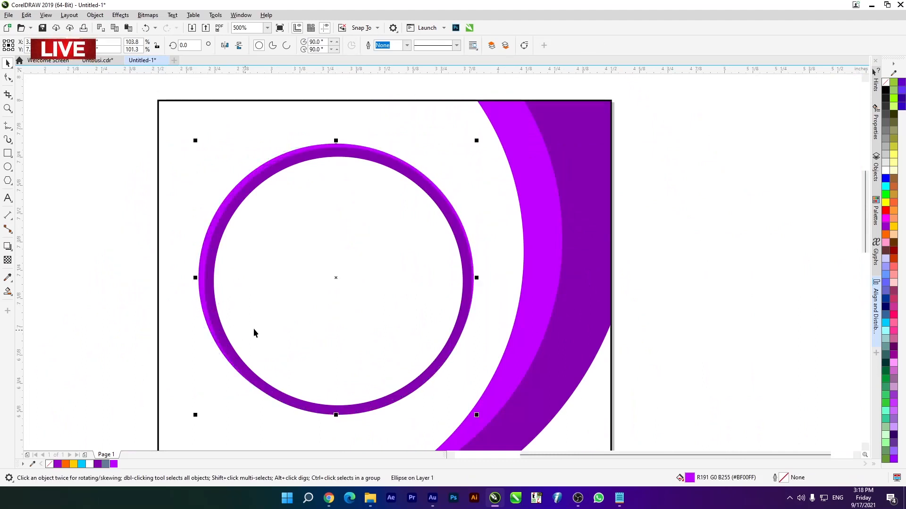
scroll(413, 178, up, 2)
scroll(328, 128, down, 4)
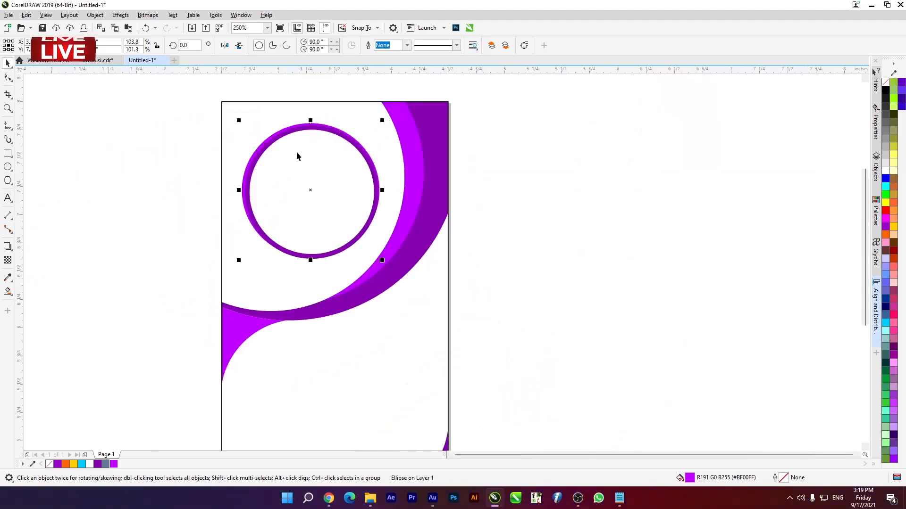
scroll(273, 141, up, 2)
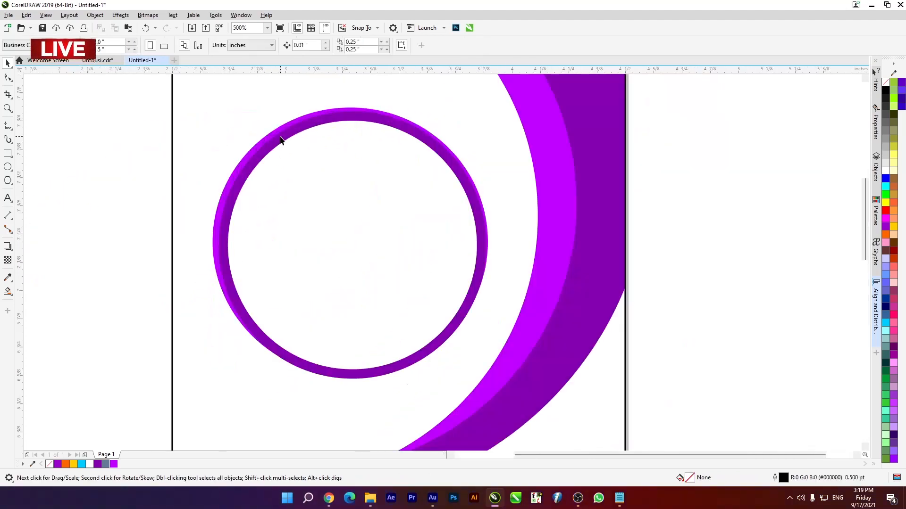
click(277, 163)
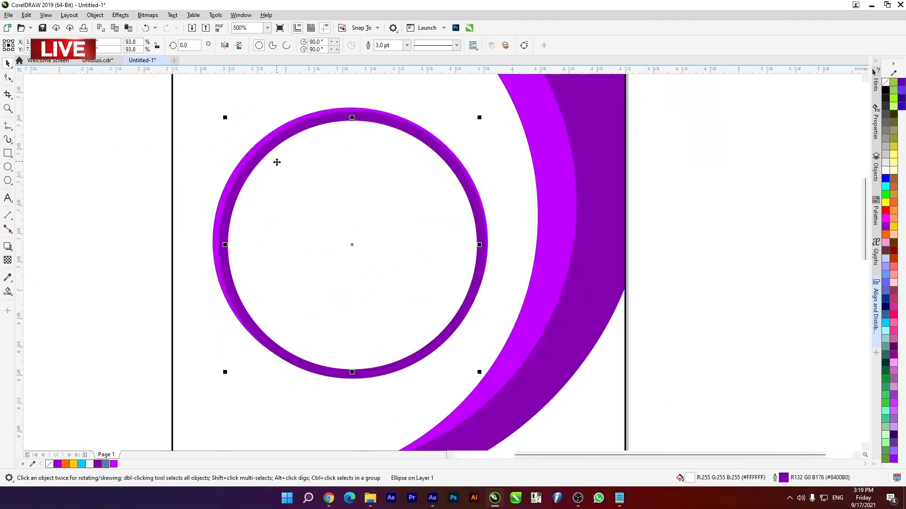
click(94, 234)
scroll(279, 160, down, 4)
scroll(281, 197, up, 6)
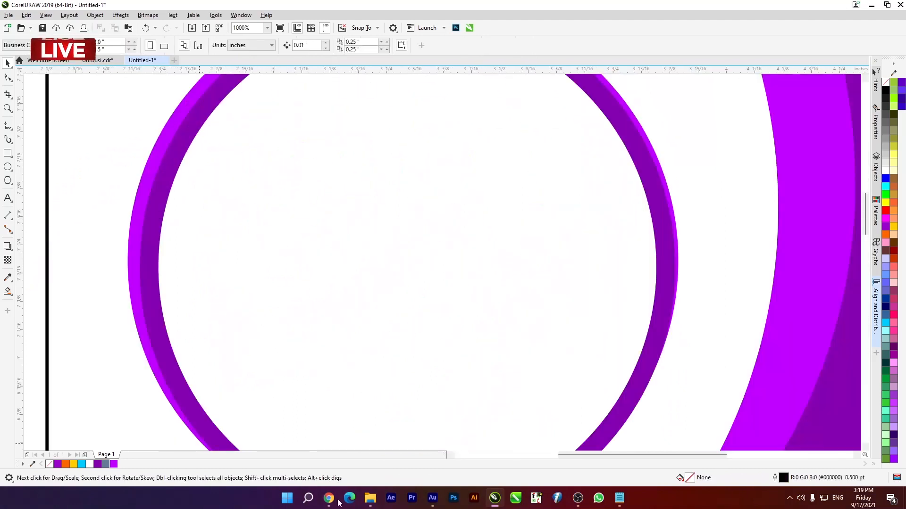
- Switch to File Explorer, bring photo IMG_9351 into the drawing, and scale it to 21.3% beside the card
mouse_move(370, 499)
click(386, 462)
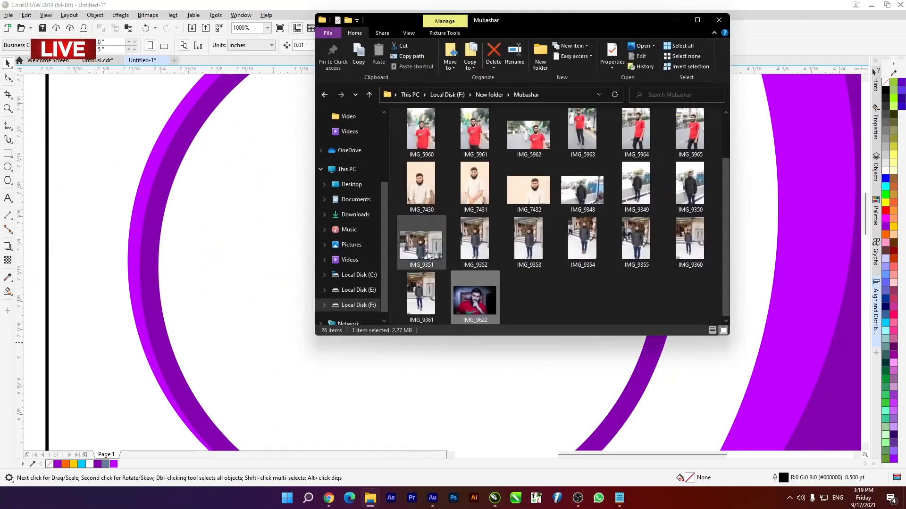
drag(427, 252, 57, 226)
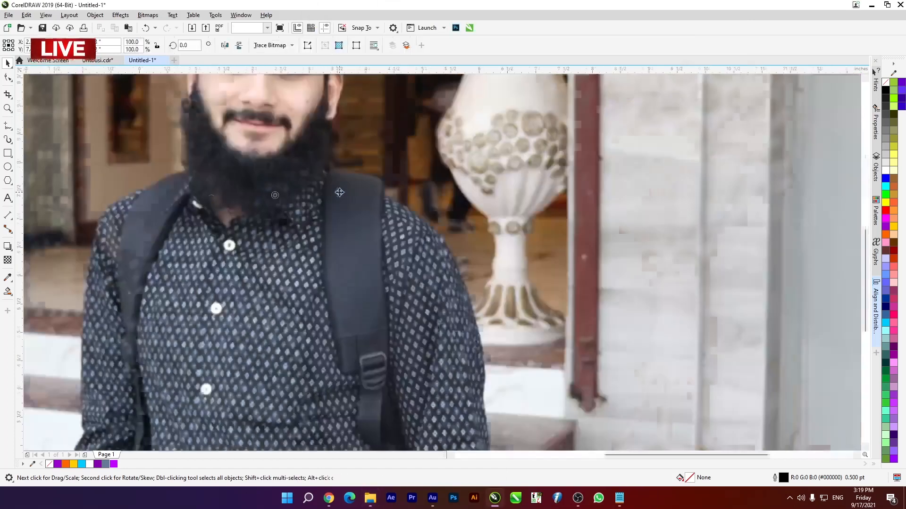
scroll(339, 192, down, 5)
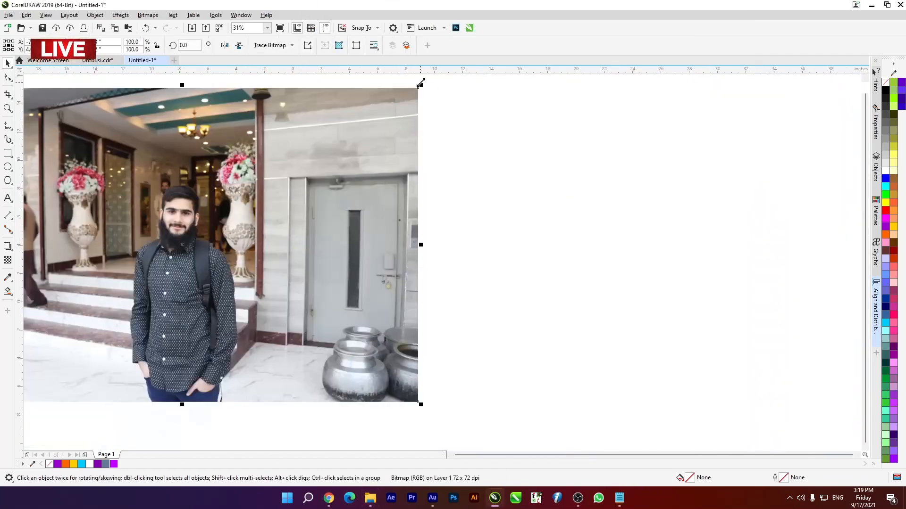
drag(421, 83, 314, 207)
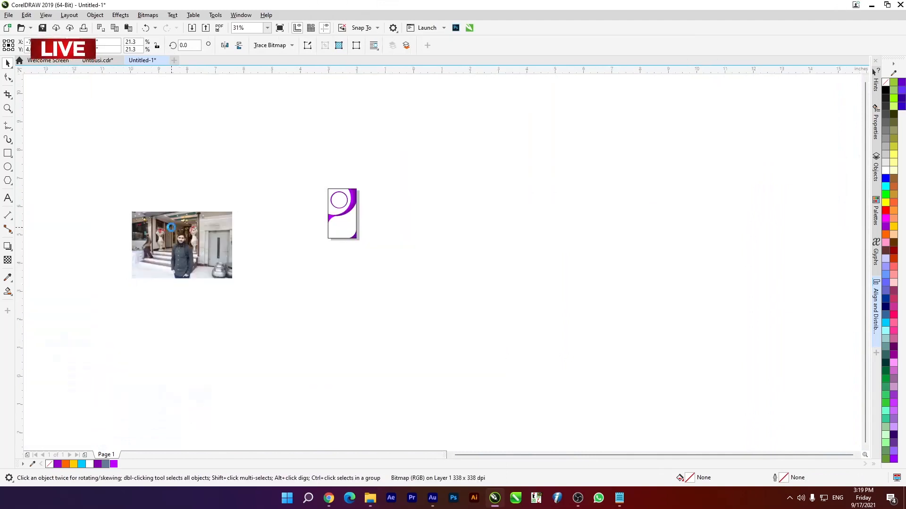
- PowerClip the photo inside the white circle with the dark purple outline
scroll(170, 227, up, 1)
right_click(226, 236)
click(278, 346)
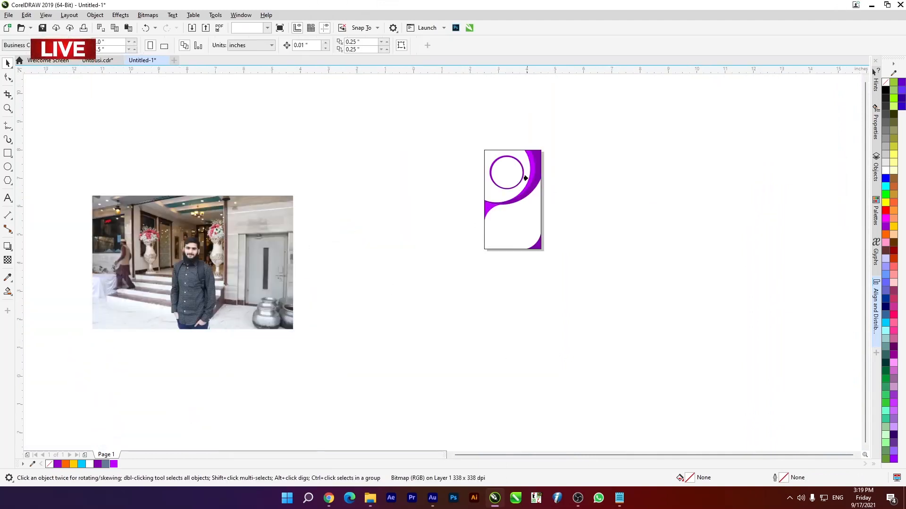
click(503, 177)
- Edit the circle's PowerClip contents, scale the photo down so the head and shoulders fit the circle, and finish editing
scroll(509, 156, up, 4)
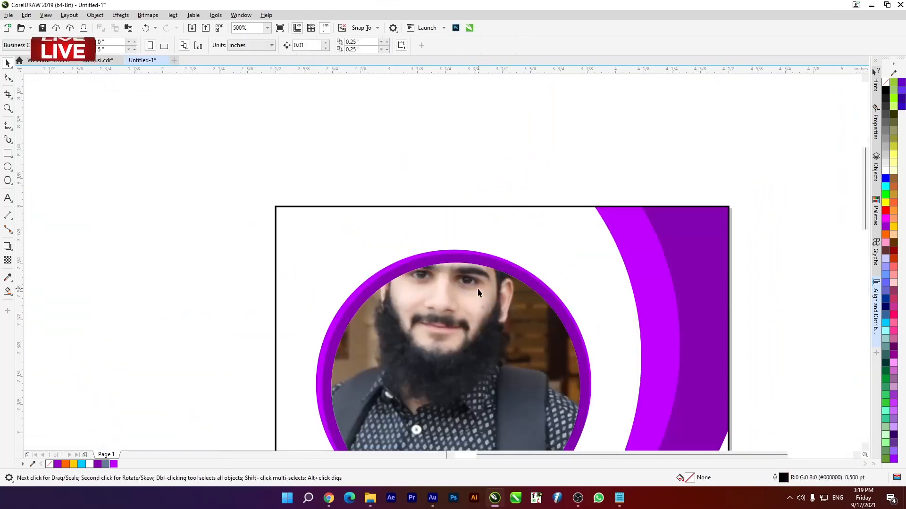
double_click(478, 288)
scroll(399, 183, down, 2)
click(526, 220)
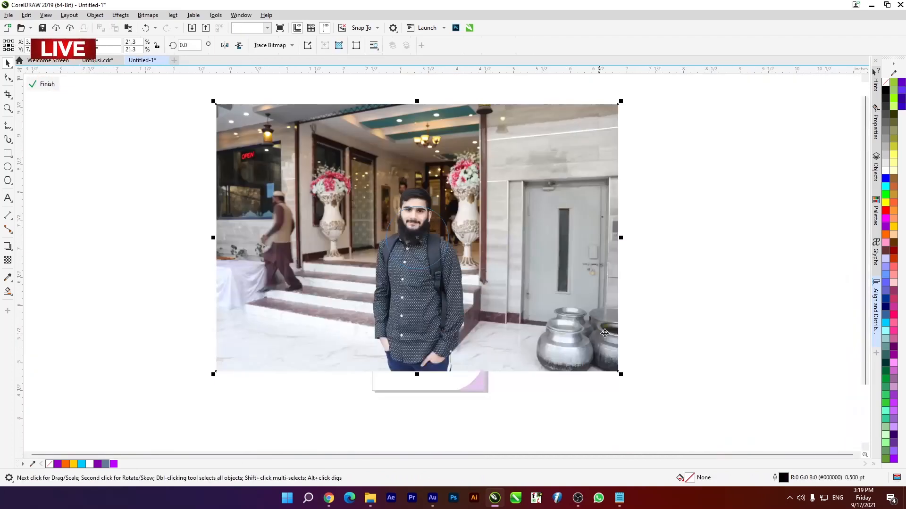
drag(619, 373, 549, 317)
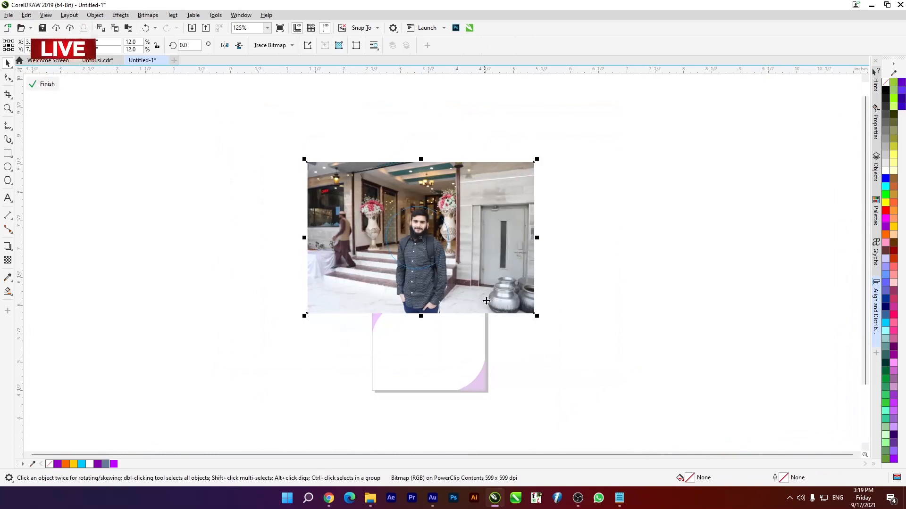
mouse_move(539, 315)
mouse_down()
mouse_move(525, 314)
mouse_move(537, 313)
mouse_up()
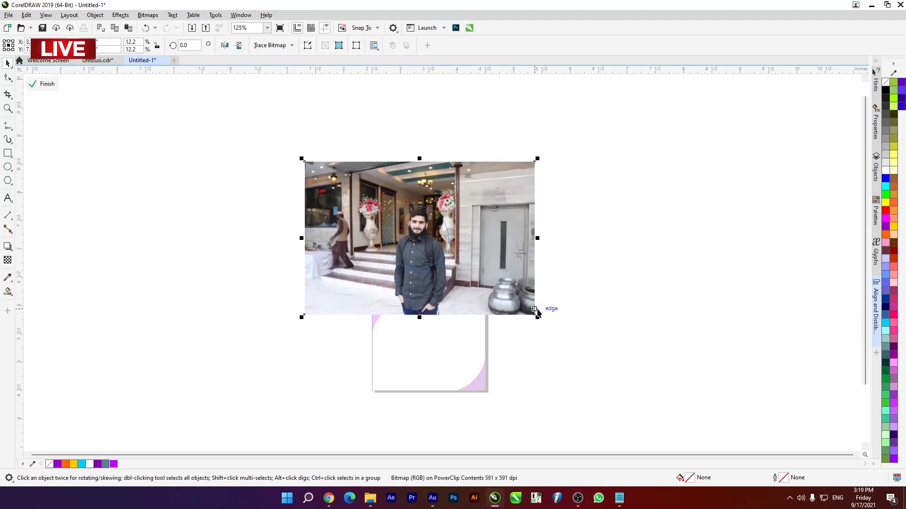
drag(538, 314, 546, 321)
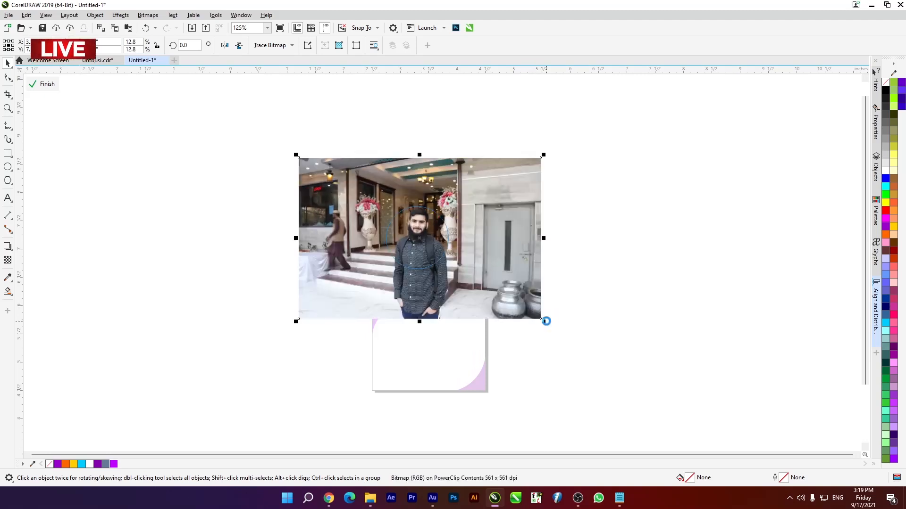
click(45, 81)
- Select the photo circle together with the bright purple circle behind it, nudge both slightly left, and deselect them
scroll(411, 249, up, 2)
scroll(419, 174, down, 2)
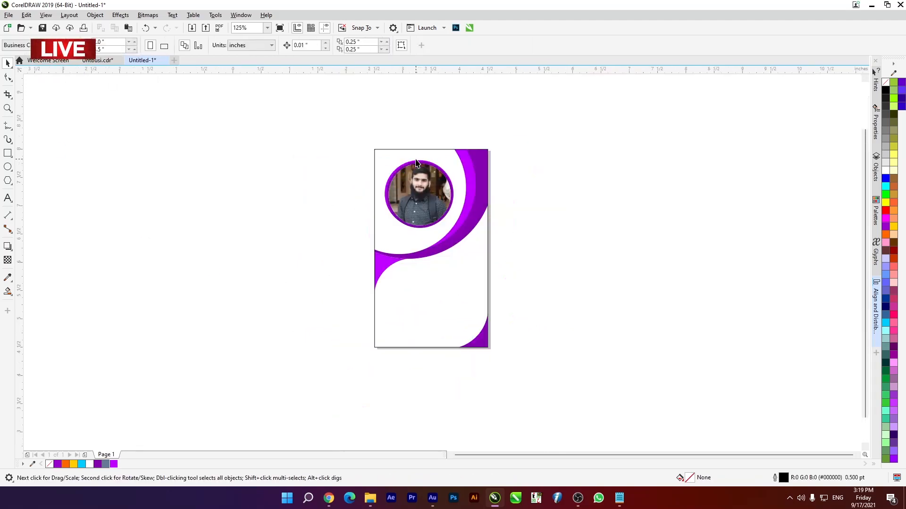
scroll(418, 174, up, 2)
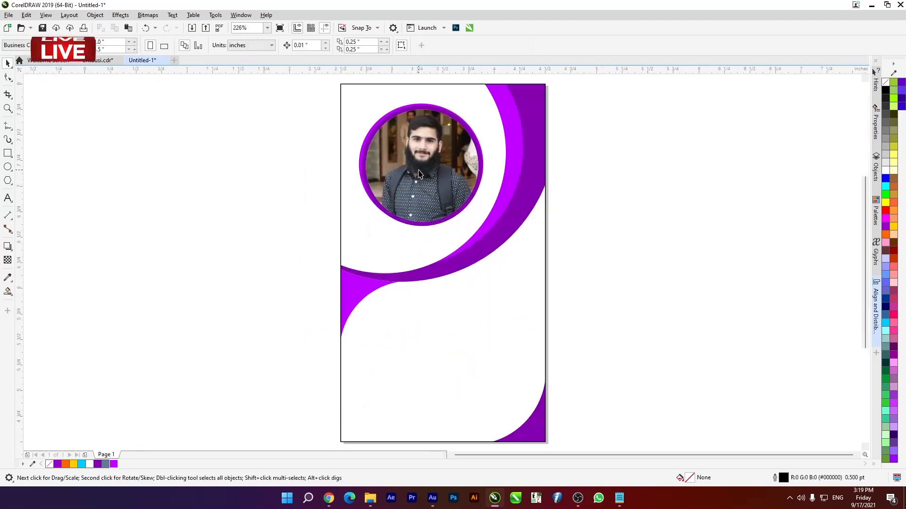
drag(312, 113, 561, 242)
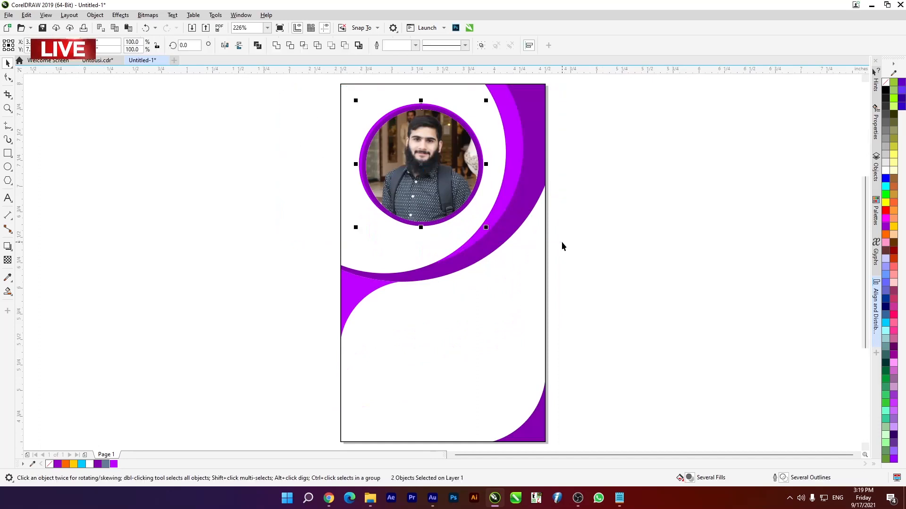
click(276, 203)
- Set the photo circle's outline width to 2.0 pt and deselect it
scroll(366, 99, up, 2)
click(412, 143)
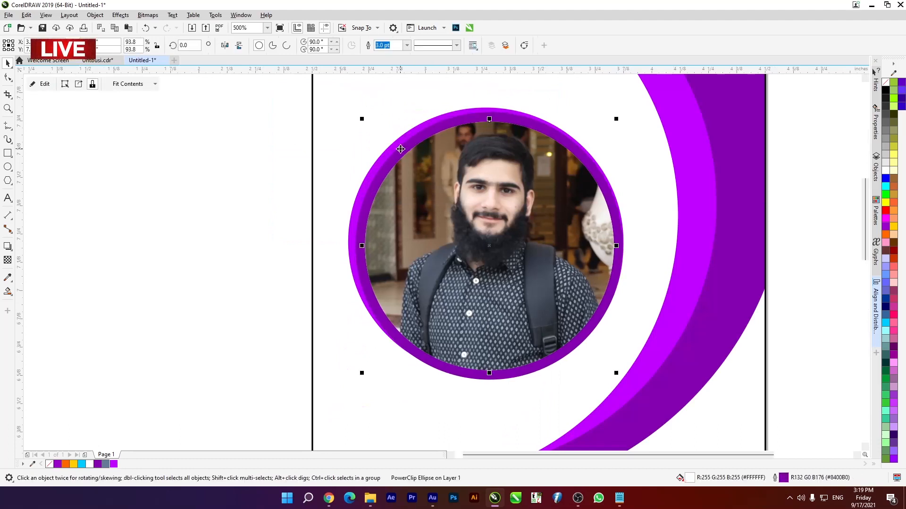
key(F12)
click(393, 212)
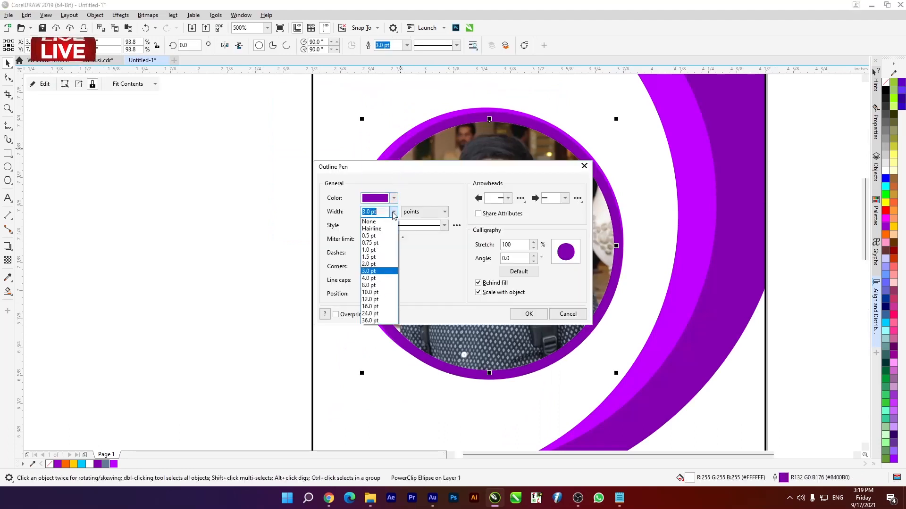
click(388, 264)
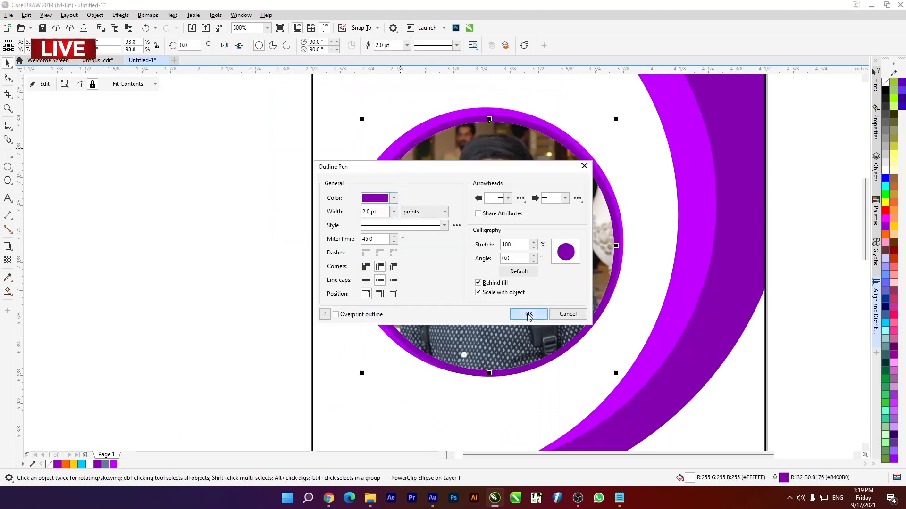
click(528, 314)
click(202, 253)
- Switch to Notepad, copy the last name from the name line of the text document, and return to CorelDRAW
scroll(202, 252, down, 4)
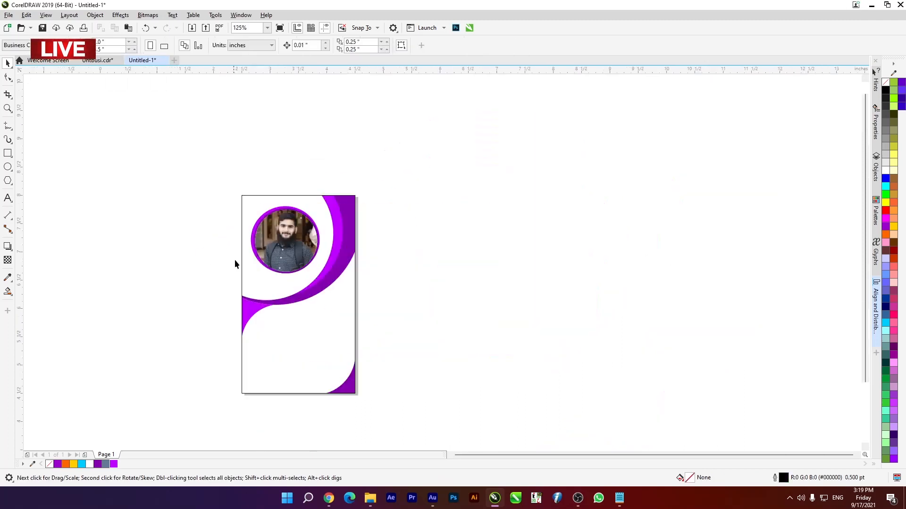
scroll(234, 259, up, 3)
scroll(324, 334, down, 1)
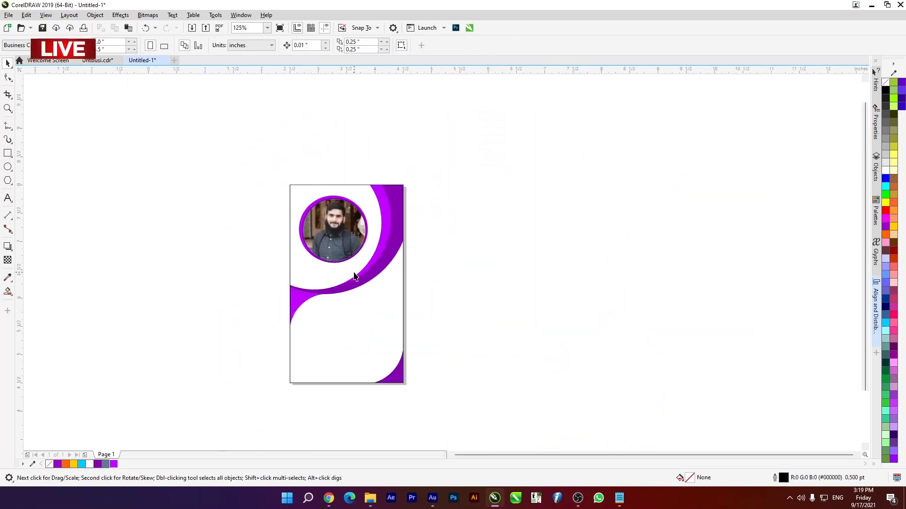
scroll(342, 326, up, 2)
click(619, 498)
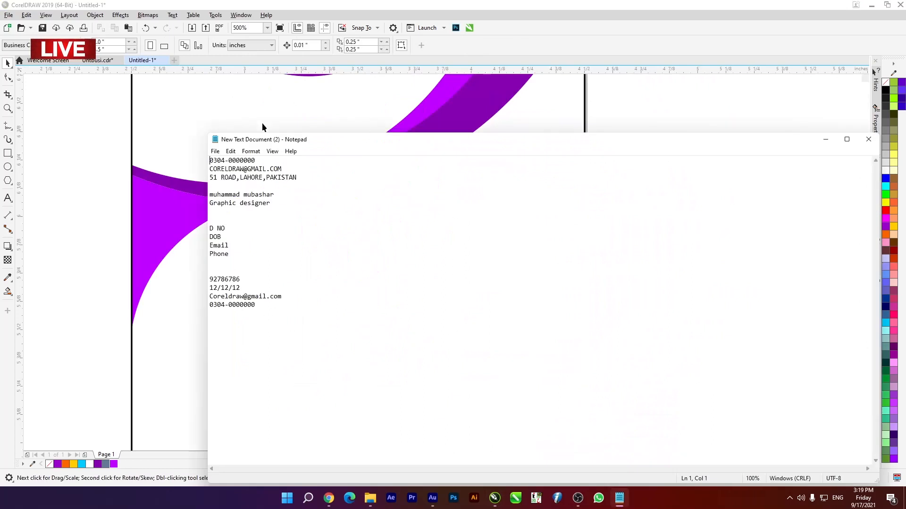
drag(209, 194, 272, 205)
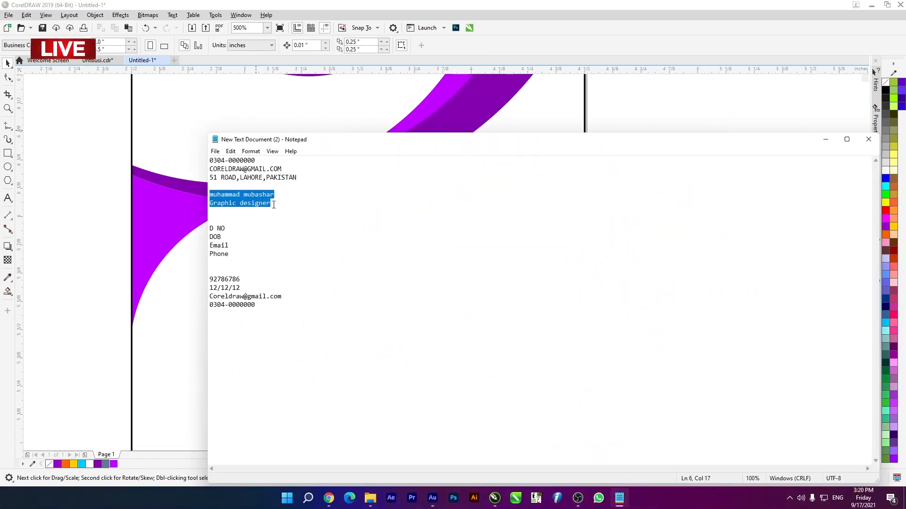
drag(272, 204, 274, 192)
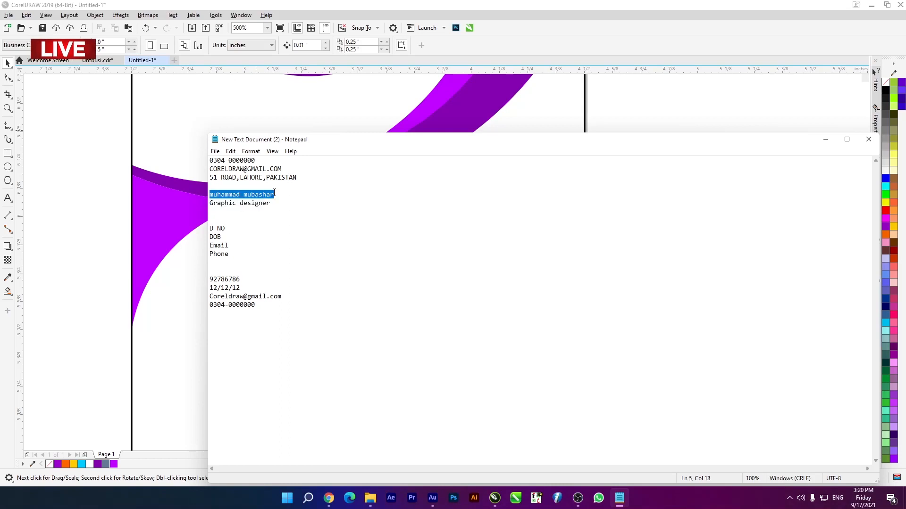
click(282, 193)
drag(244, 195, 274, 194)
click(73, 179)
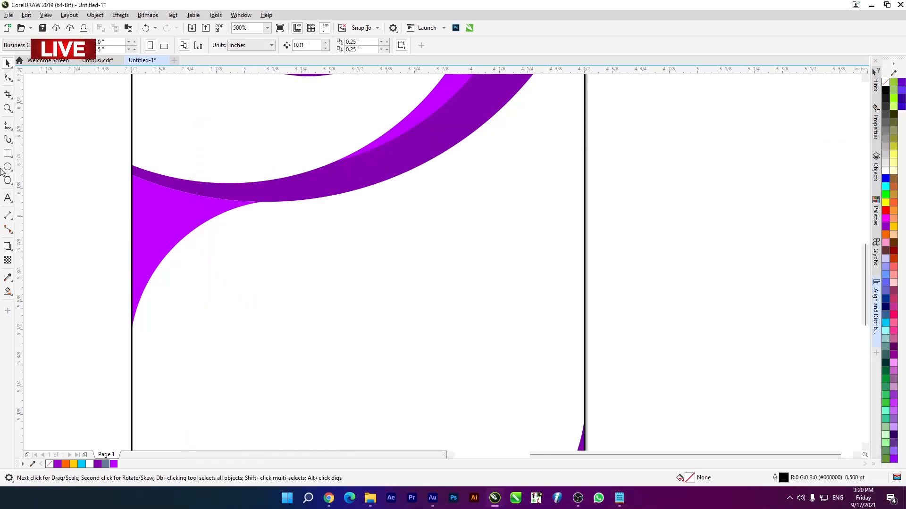
- Paste the copied name as artistic text below the swoosh and add a second name after it
click(7, 199)
click(274, 230)
key(ctrl+v)
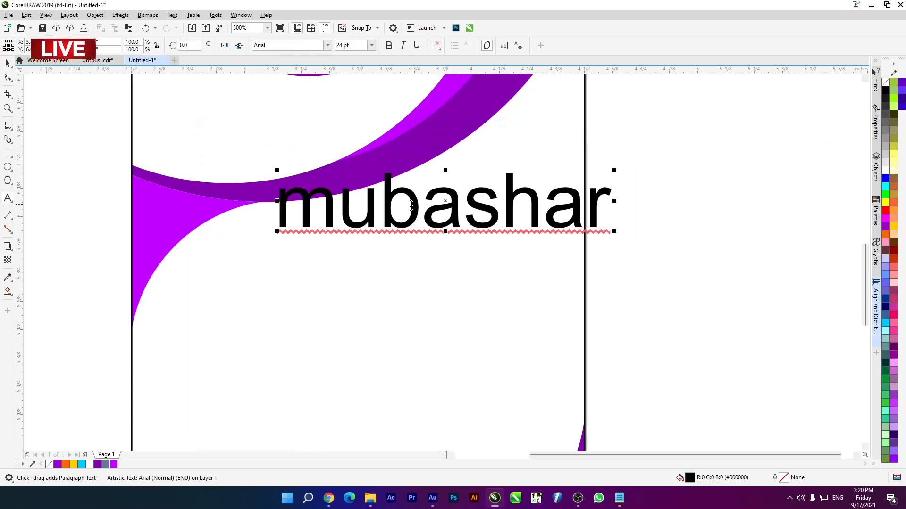
text(j)
key(BackSpace)
text(Ali)
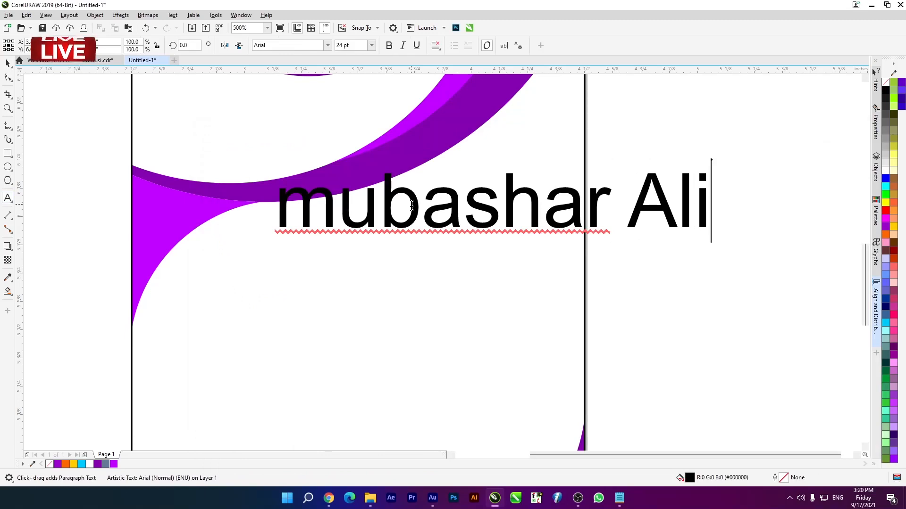
click(8, 62)
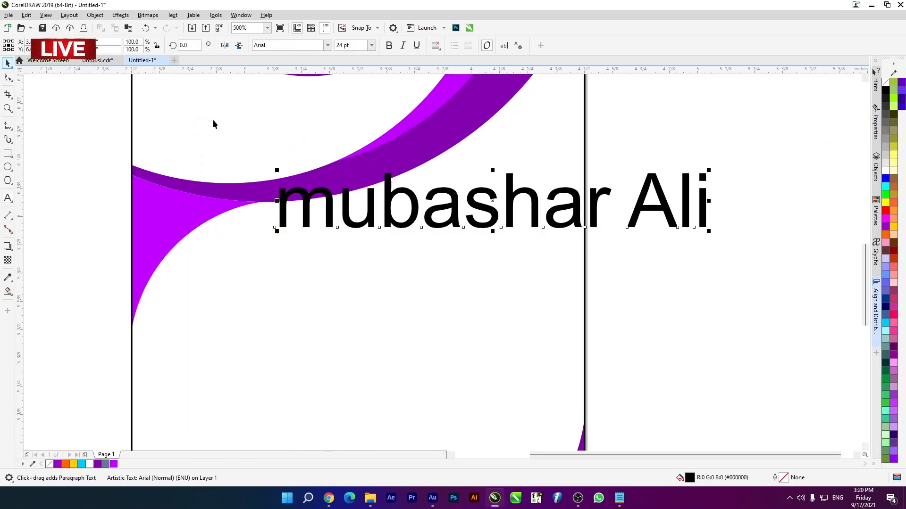
- Change the name text to sentence case
click(171, 15)
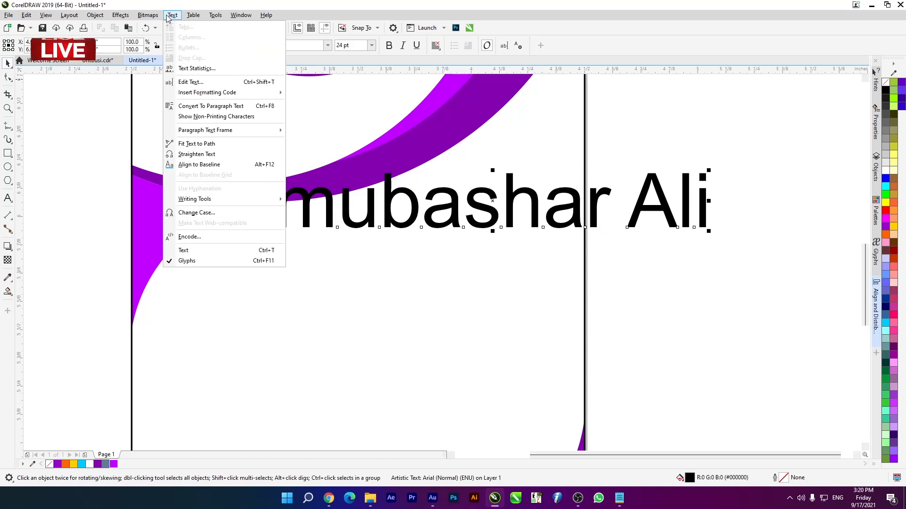
click(227, 213)
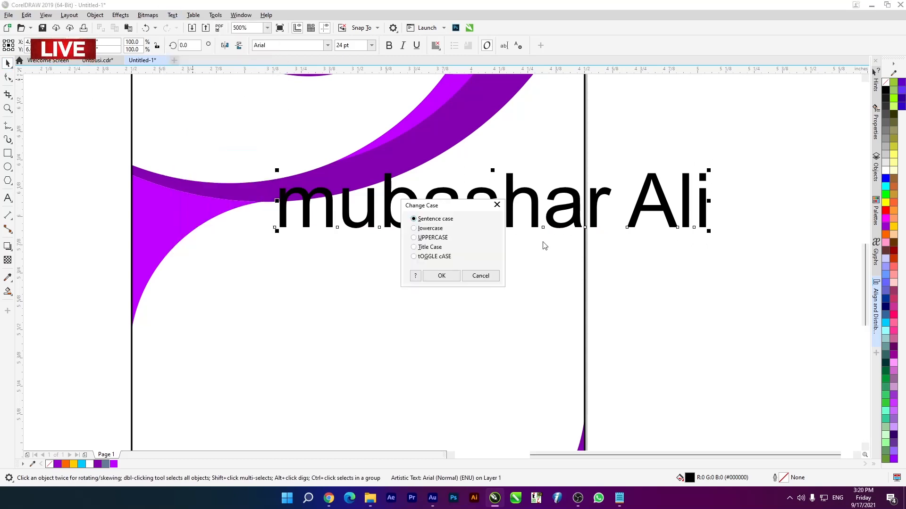
click(442, 276)
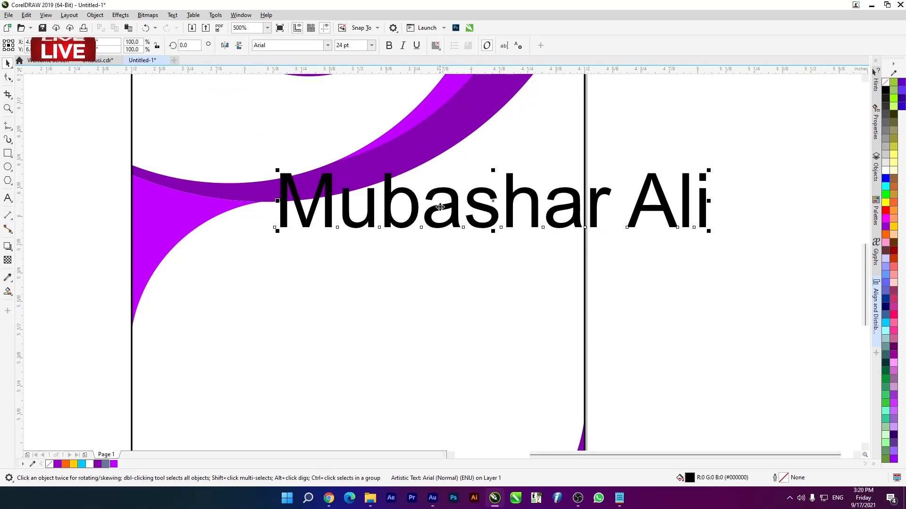
- Set the name text's font to Gotham Bold
scroll(471, 212, down, 3)
scroll(473, 215, up, 3)
click(291, 46)
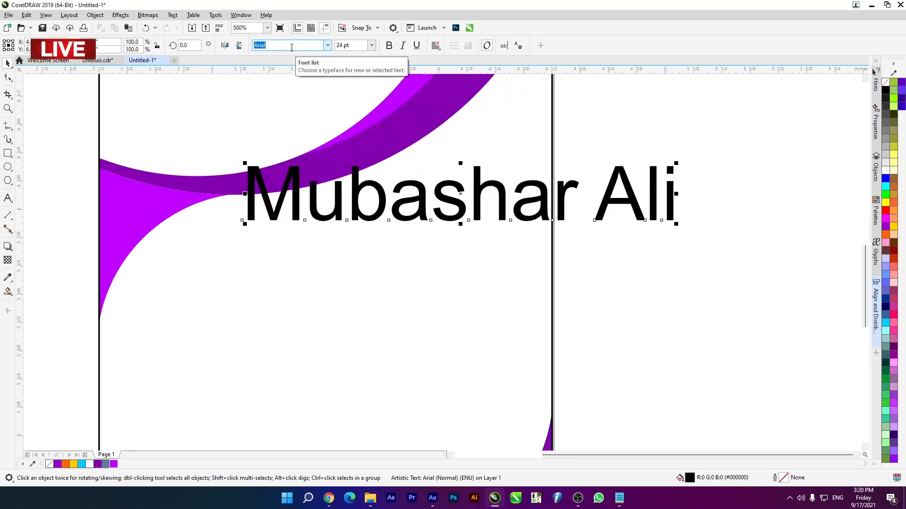
text(Gotham)
key(Return)
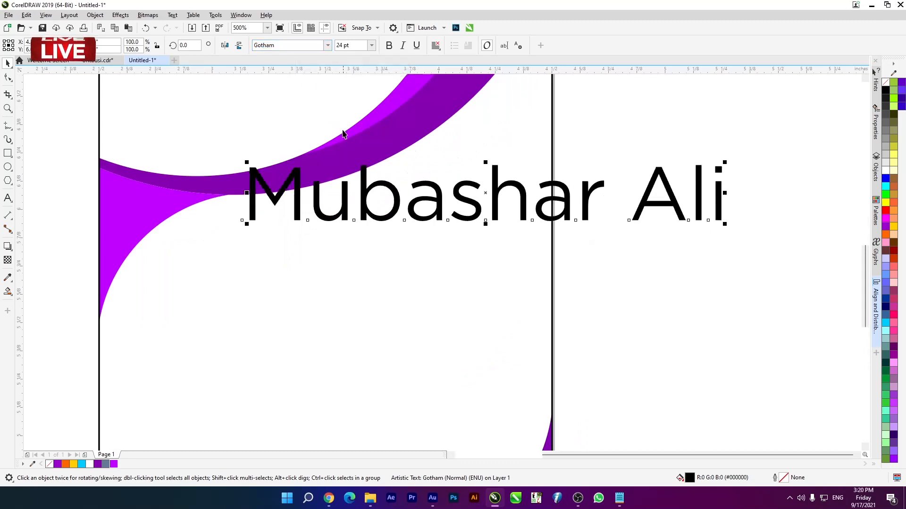
click(328, 45)
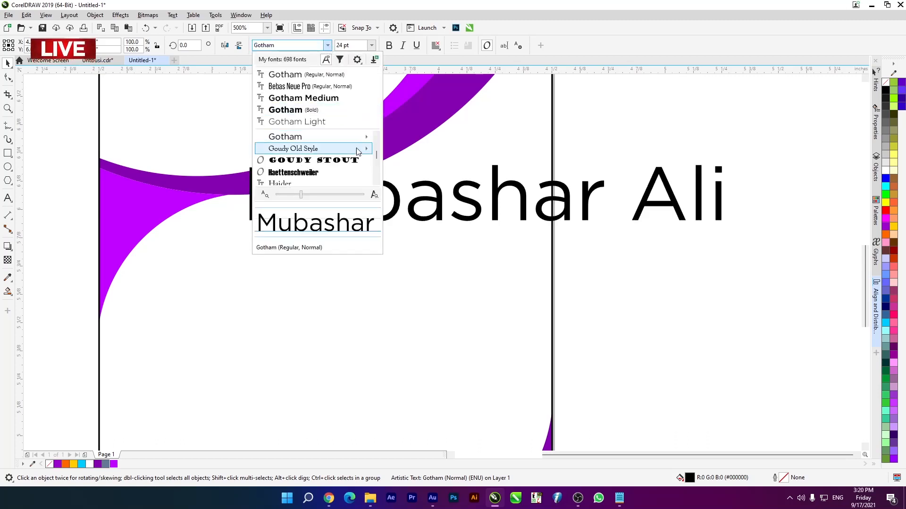
mouse_move(378, 139)
click(420, 256)
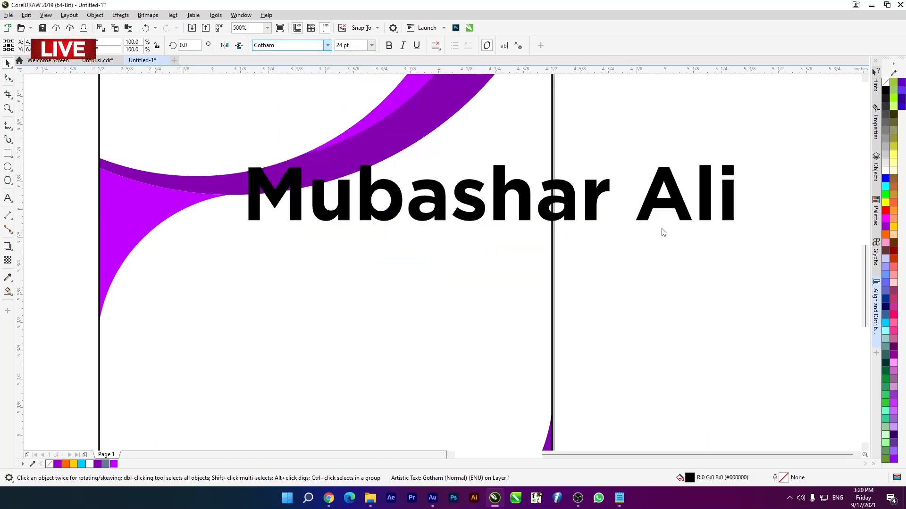
- Tighten the character spacing of the name text with the Shape tool
click(10, 79)
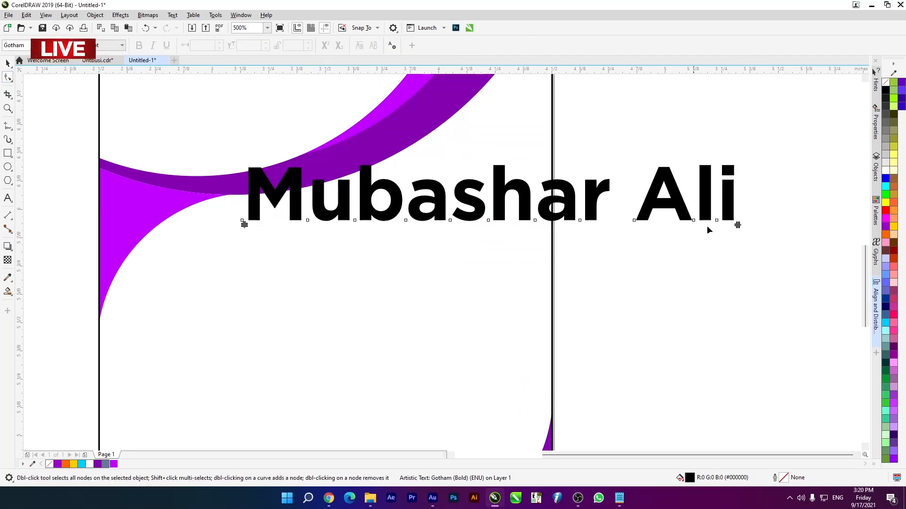
drag(738, 226, 656, 224)
click(6, 63)
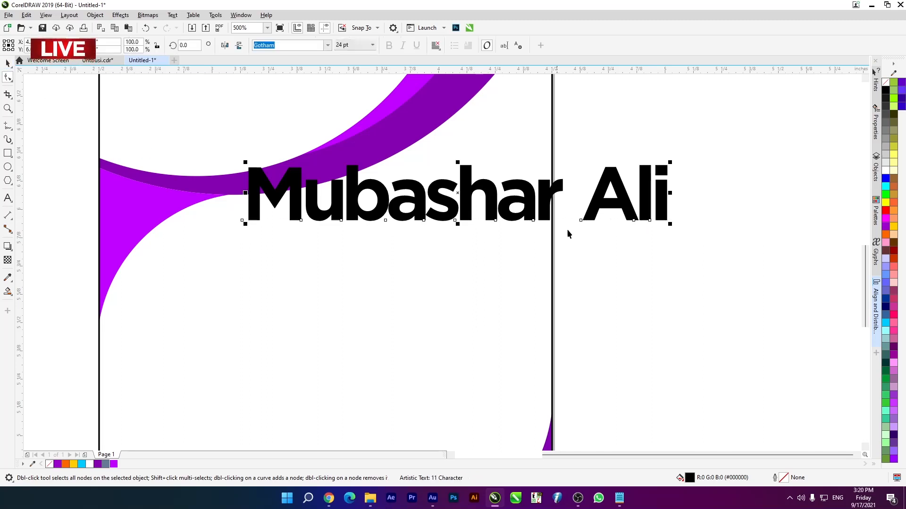
- Scale the name text down to 13.542 pt and place it inside the card just below the purple swoosh
drag(669, 159, 649, 168)
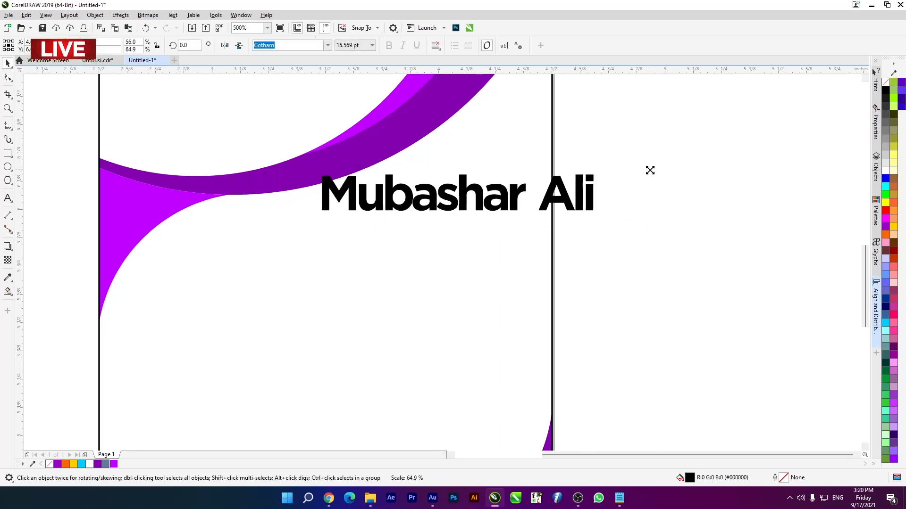
drag(478, 206, 363, 245)
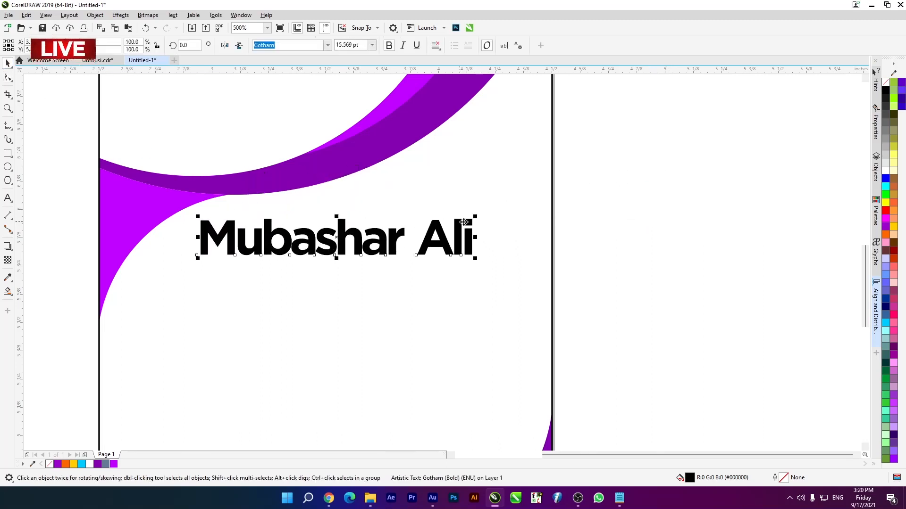
drag(476, 215, 468, 219)
- Duplicate the name text directly below itself and replace the copy's wording with "Graphic designer" from the Notepad document
drag(344, 238, 344, 278)
right_click(344, 278)
click(620, 500)
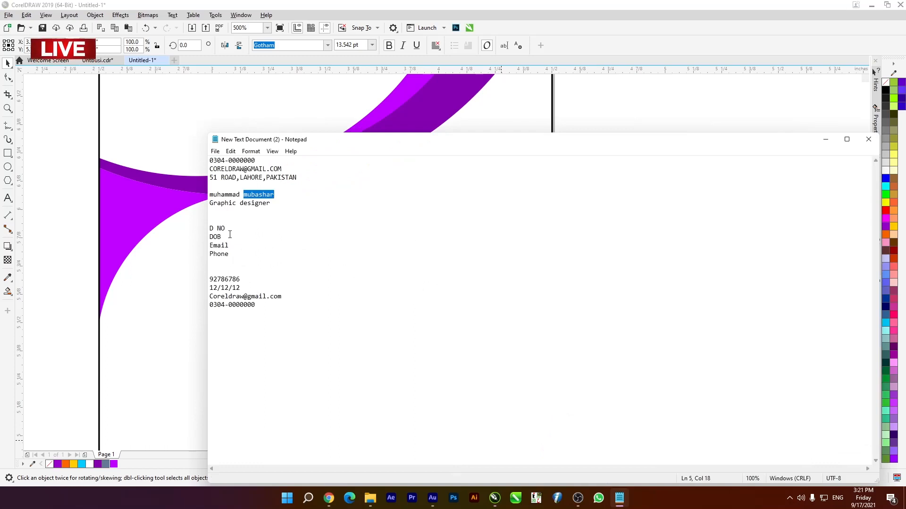
drag(269, 206, 211, 204)
key(ctrl+c)
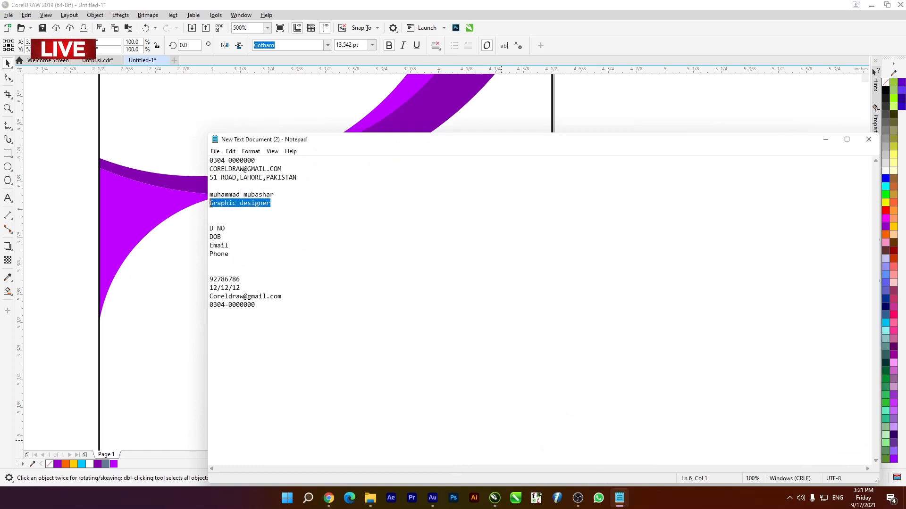
click(661, 101)
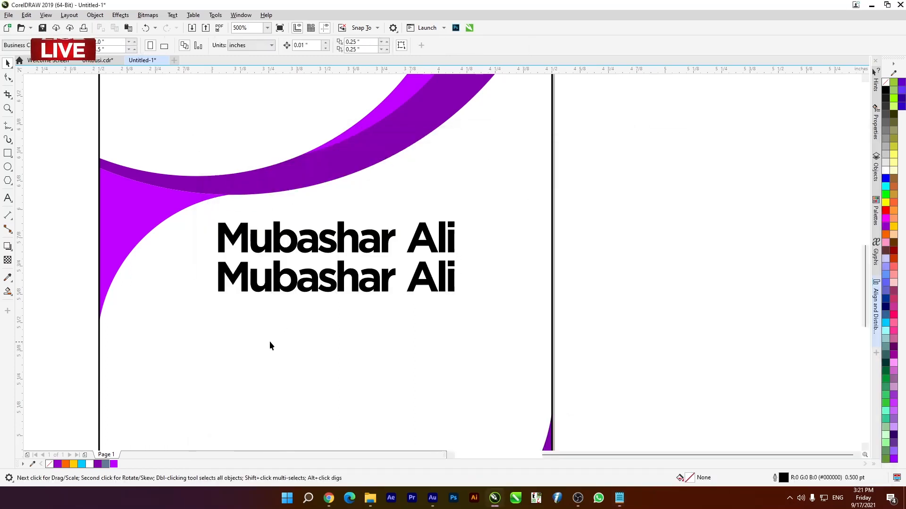
click(5, 199)
drag(218, 277, 474, 270)
key(ctrl+v)
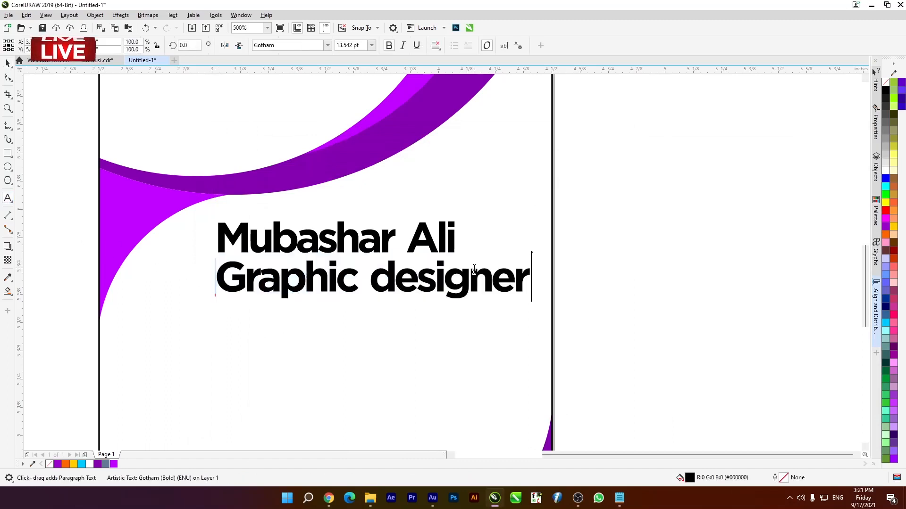
- Scale the "Graphic designer" text down to 6.479 pt and set its font to Gotham Regular
click(10, 64)
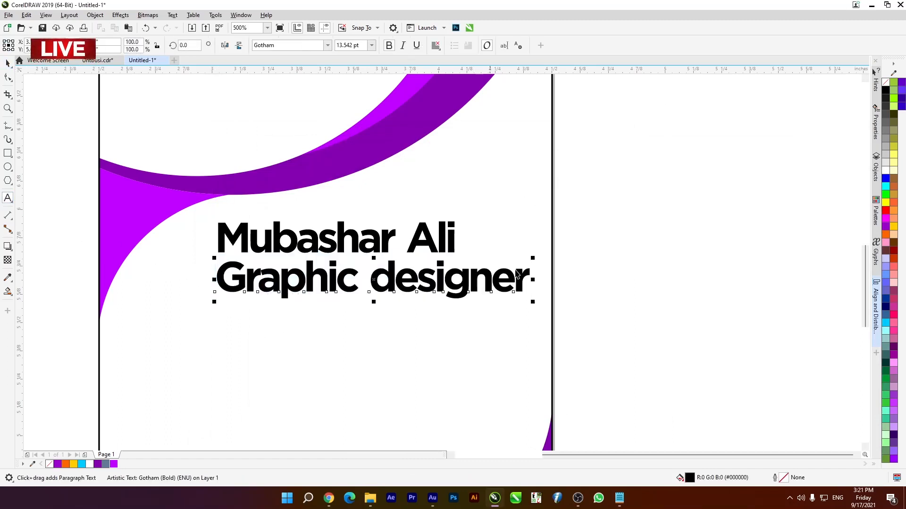
drag(532, 259, 450, 268)
click(327, 45)
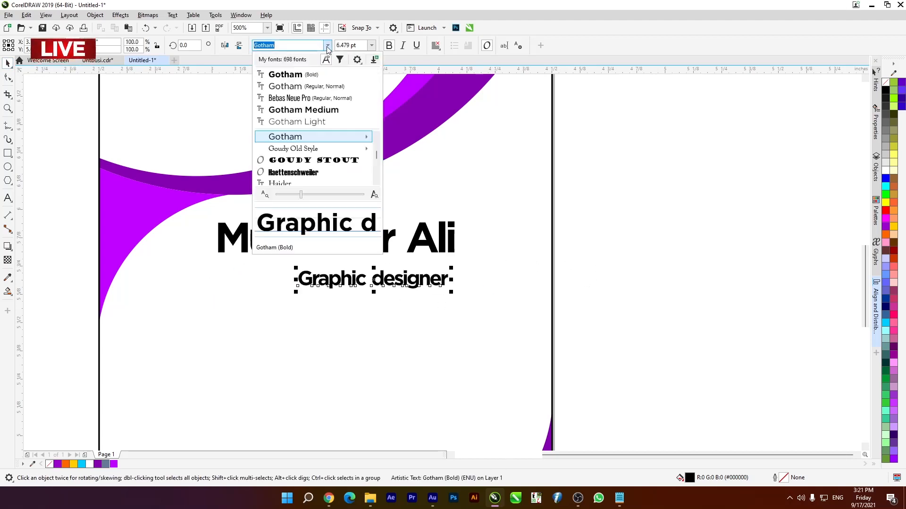
mouse_move(369, 138)
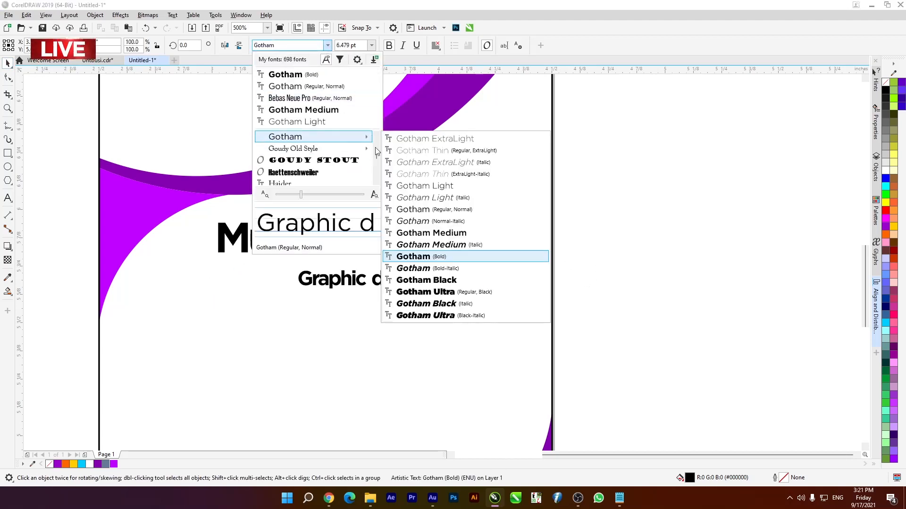
click(426, 211)
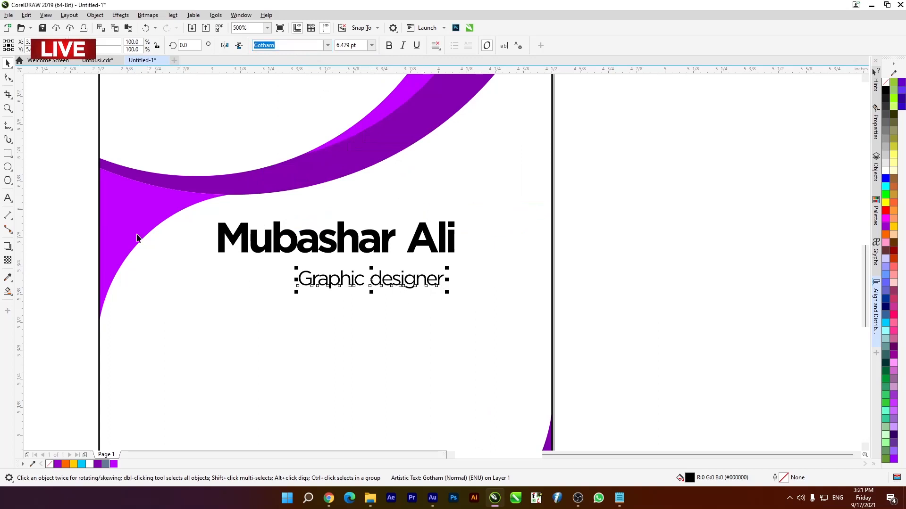
- Centre the job title horizontally under the name and move it up closer to the name
drag(439, 322, 613, 357)
key(c)
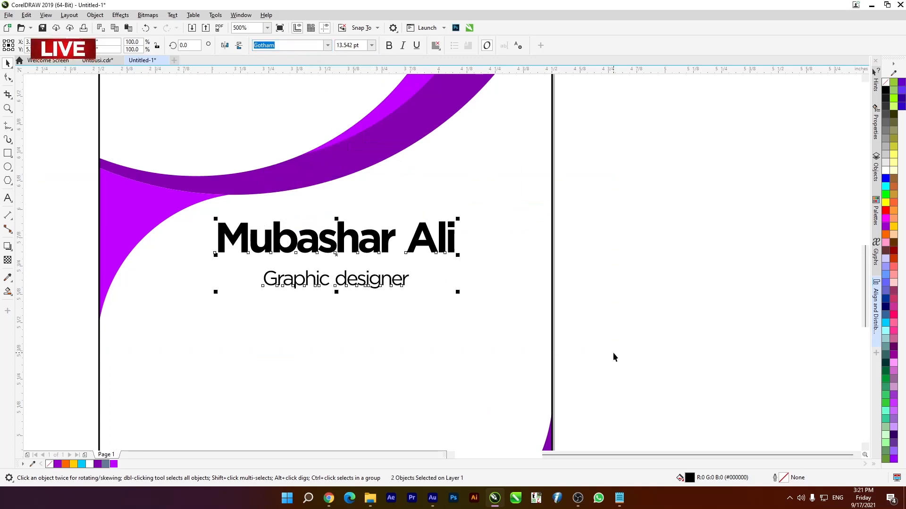
click(613, 321)
click(349, 280)
drag(350, 279, 349, 268)
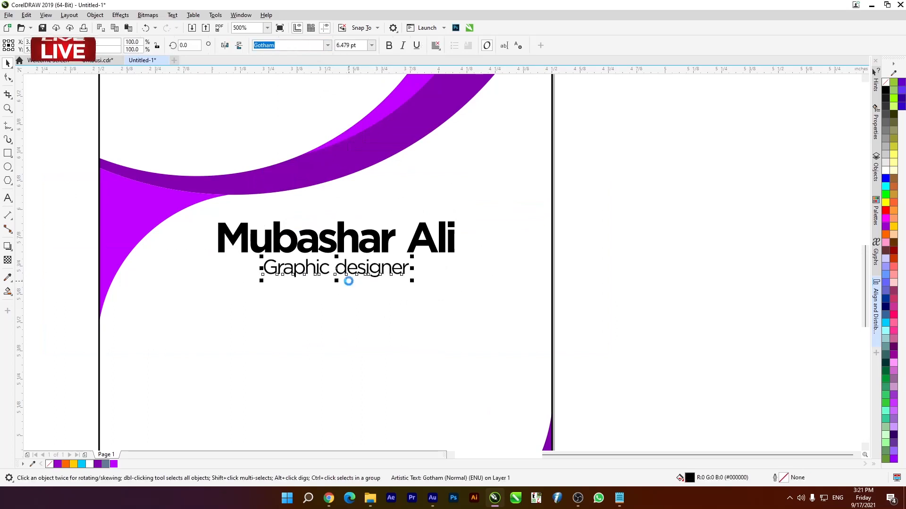
- Unlock the card's background rectangle and centre the name and job title horizontally on the card
scroll(348, 282, down, 4)
scroll(346, 273, up, 4)
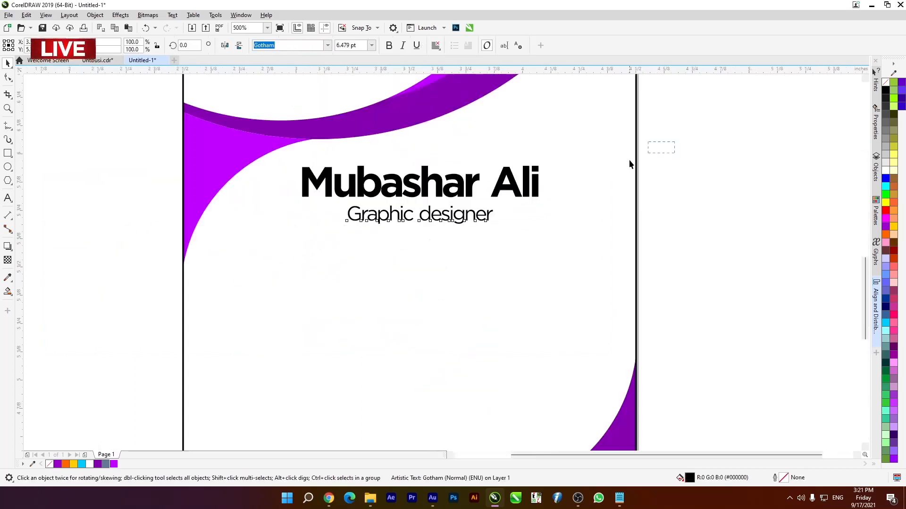
drag(630, 164, 113, 269)
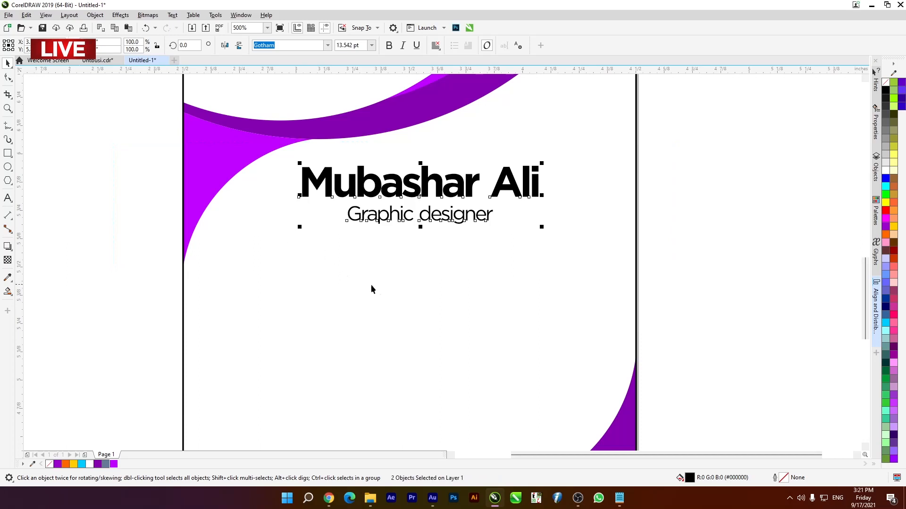
right_click(411, 294)
click(433, 316)
scroll(376, 229, down, 1)
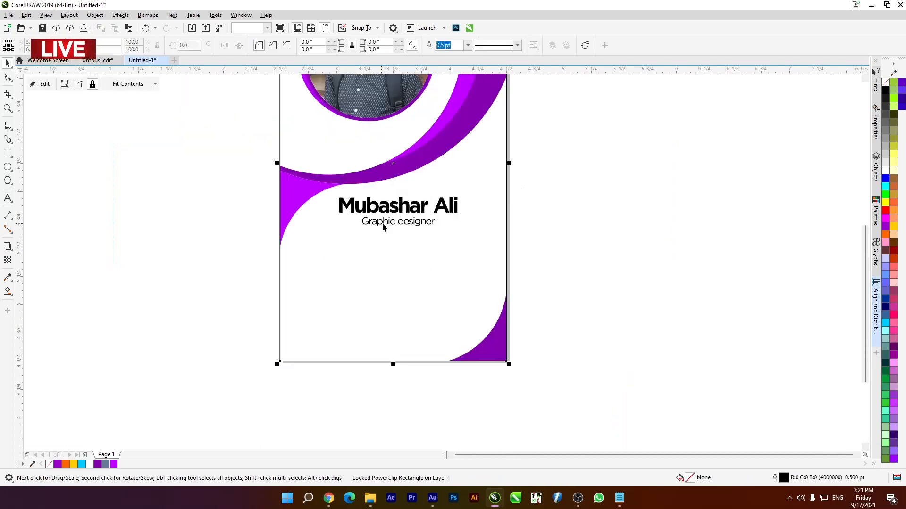
drag(597, 166, 248, 257)
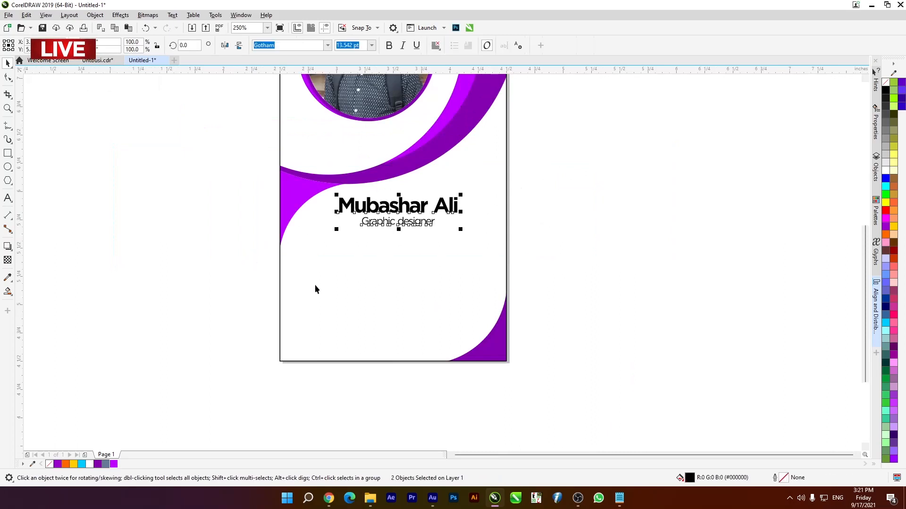
shift+click(372, 296)
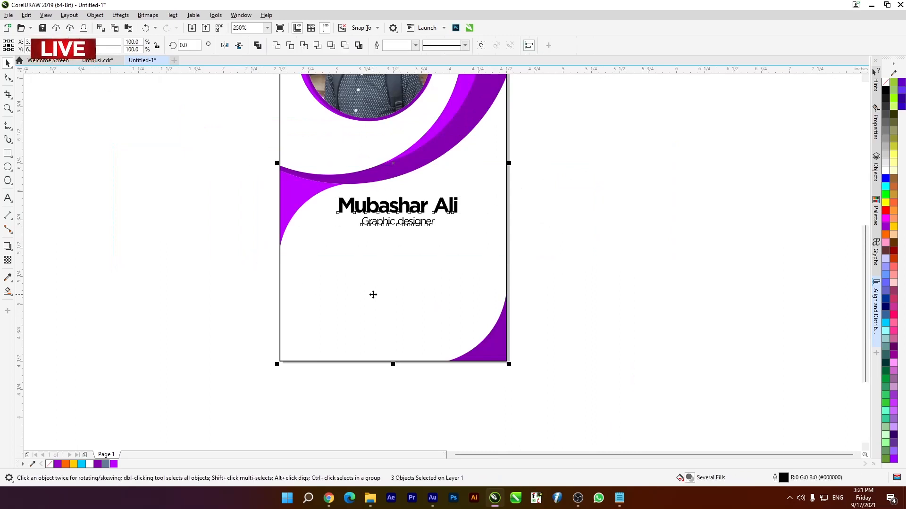
key(c)
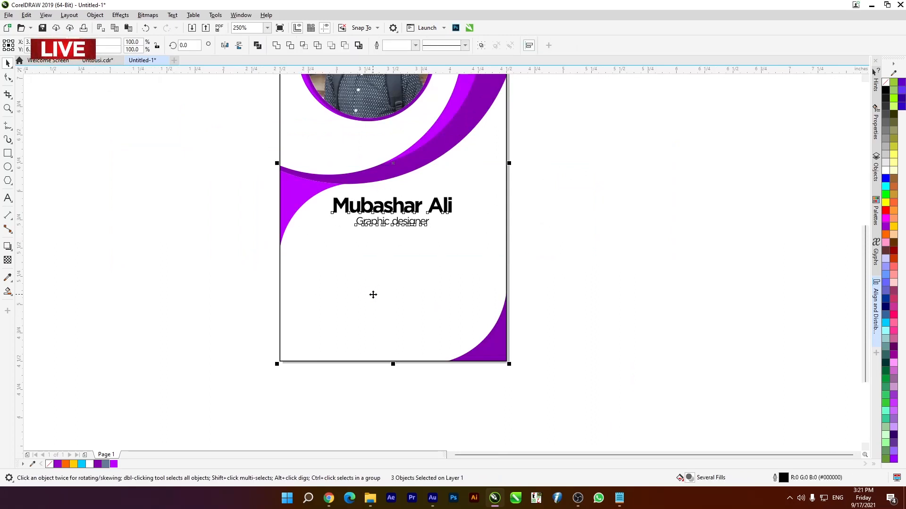
- Nudge the job title slightly closer to the name above it
click(186, 182)
scroll(419, 224, up, 4)
click(415, 197)
scroll(430, 167, down, 6)
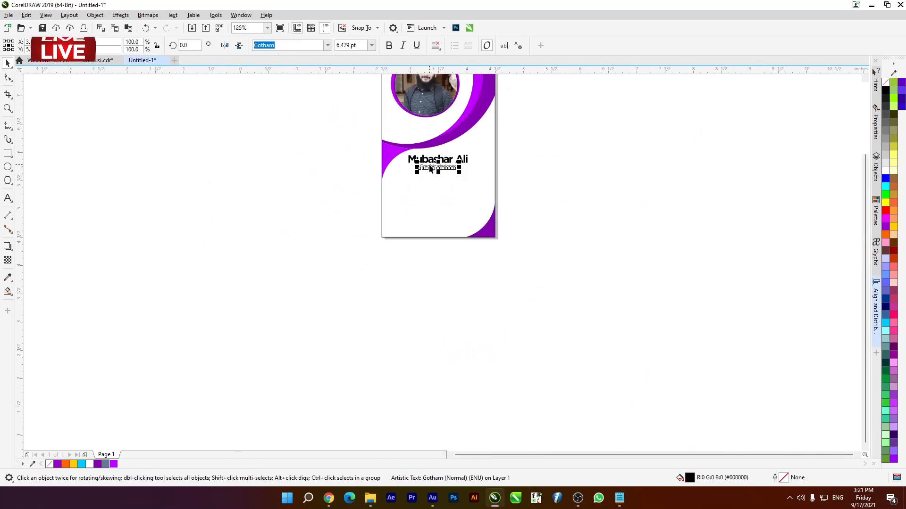
scroll(430, 167, up, 2)
drag(226, 115, 560, 228)
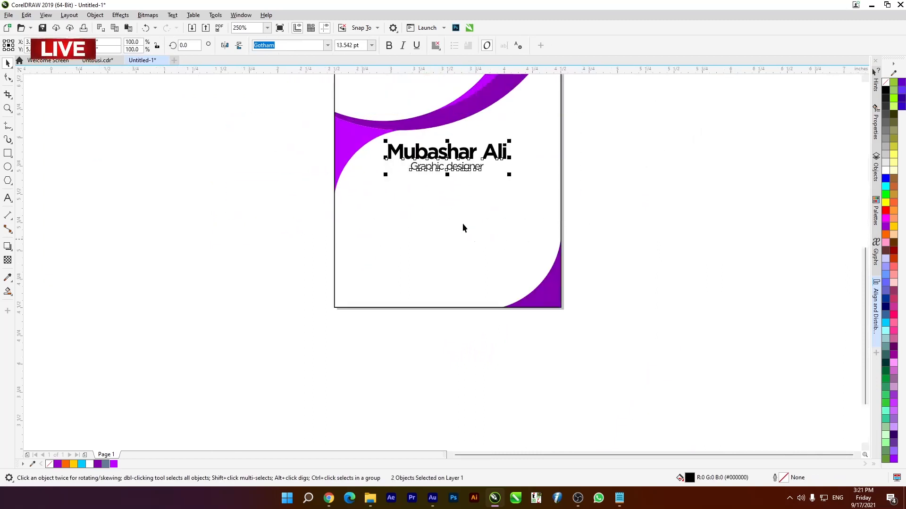
click(211, 205)
click(618, 506)
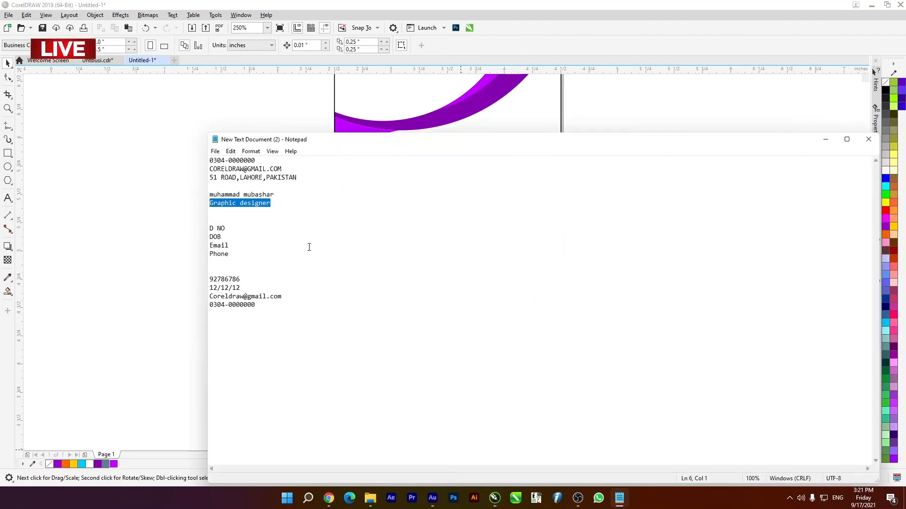
click(176, 211)
click(98, 60)
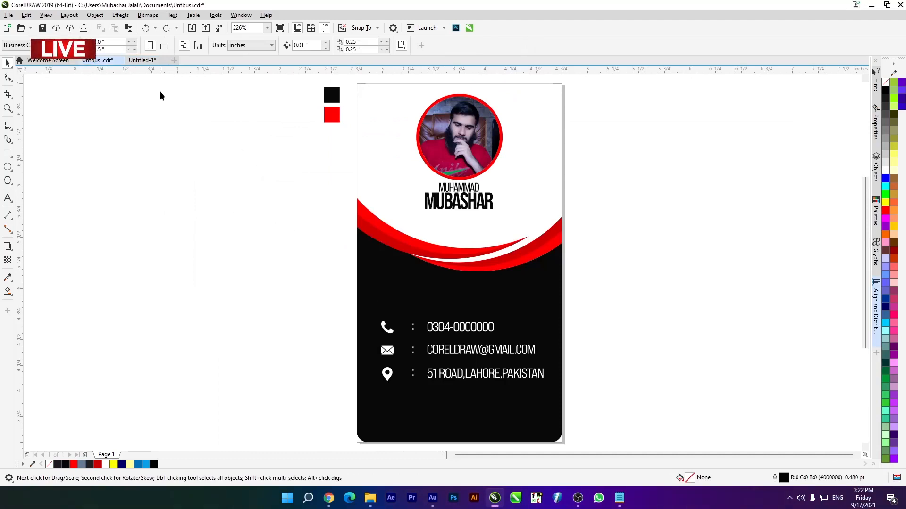
click(142, 60)
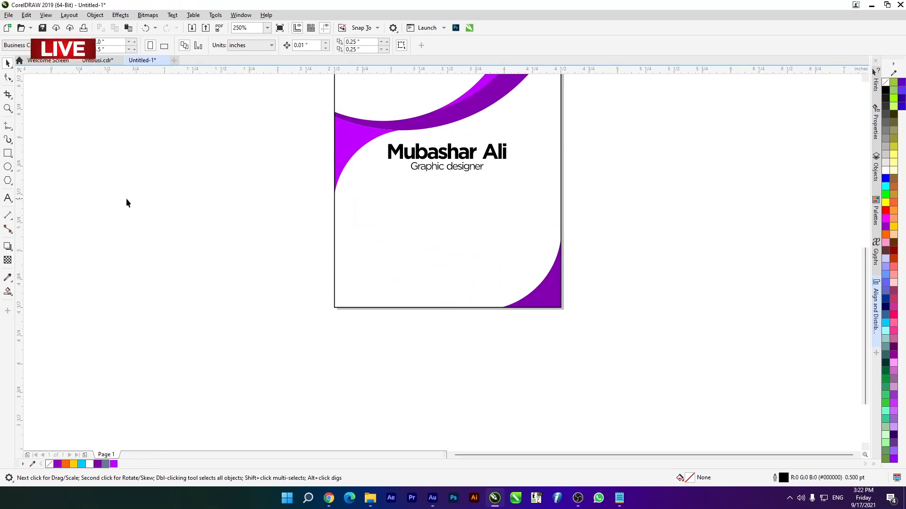
- In the Notepad document, correct the label "D NO" to "ID NO"
click(619, 498)
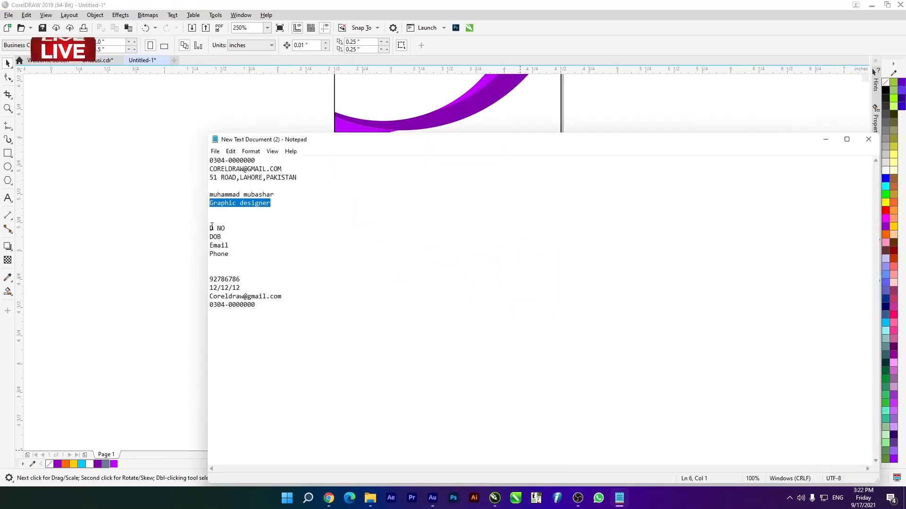
click(210, 228)
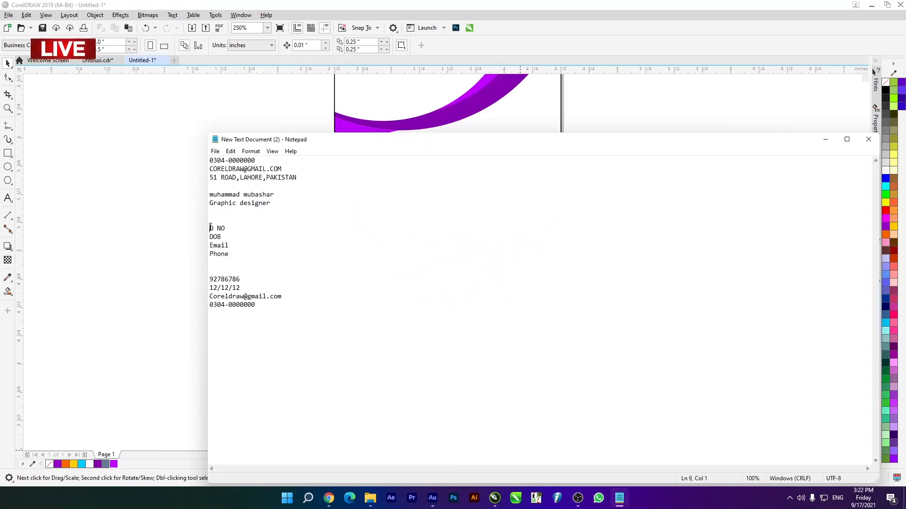
text(i)
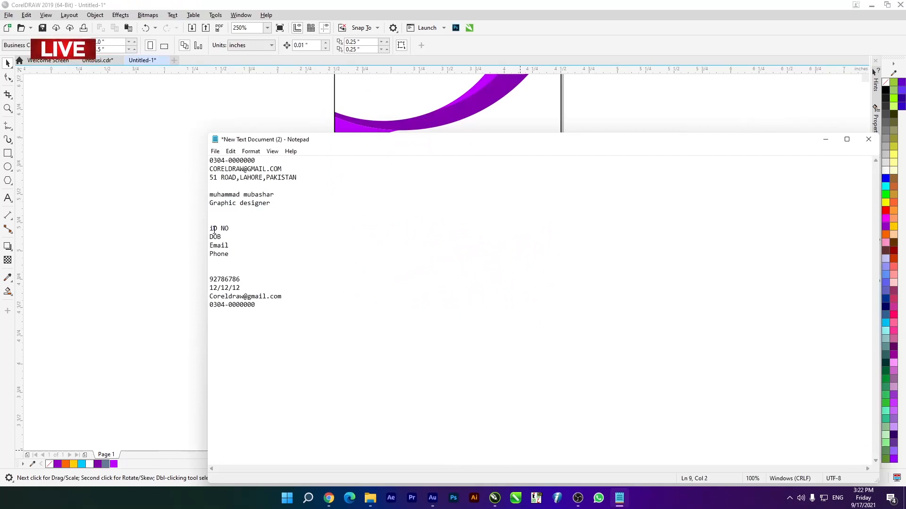
key(BackSpace)
text(I)
- Copy the labels ID NO, DOB, Email and Phone from Notepad and paste them in CorelDRAW as artistic text beside the card
drag(210, 229, 238, 253)
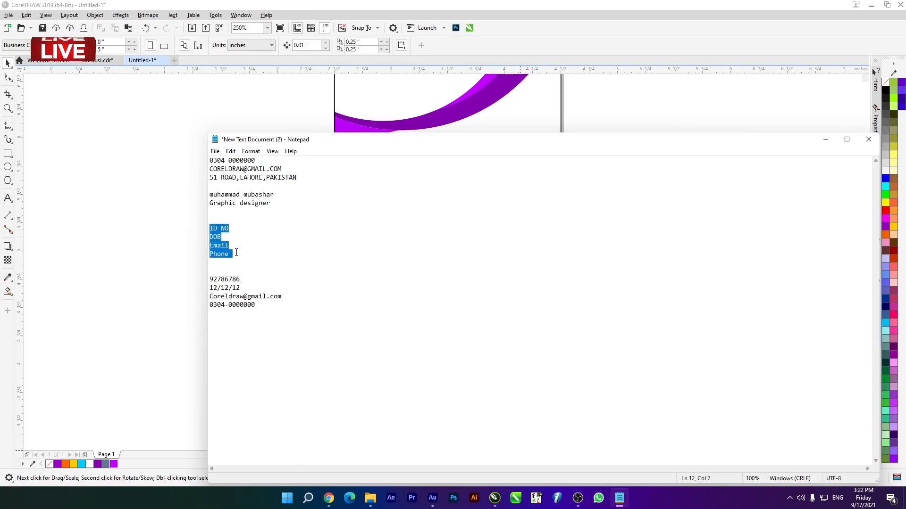
right_click(229, 246)
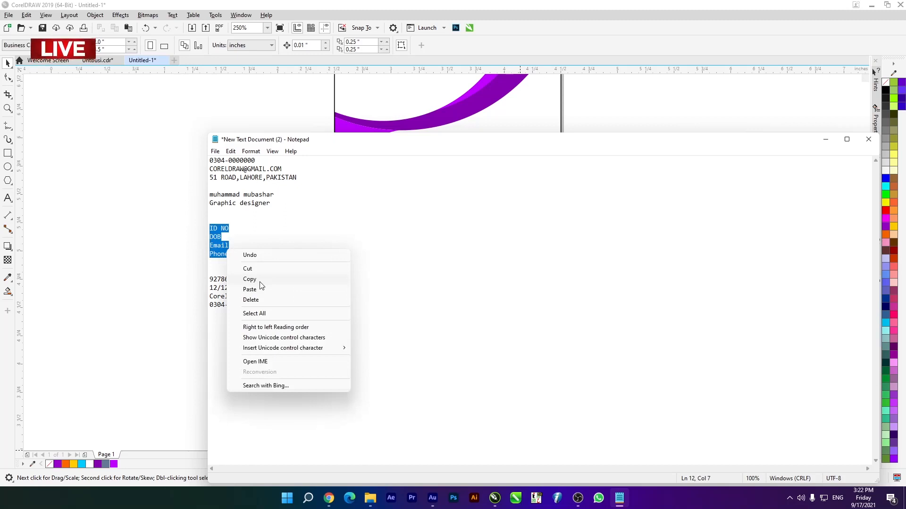
click(260, 282)
click(825, 140)
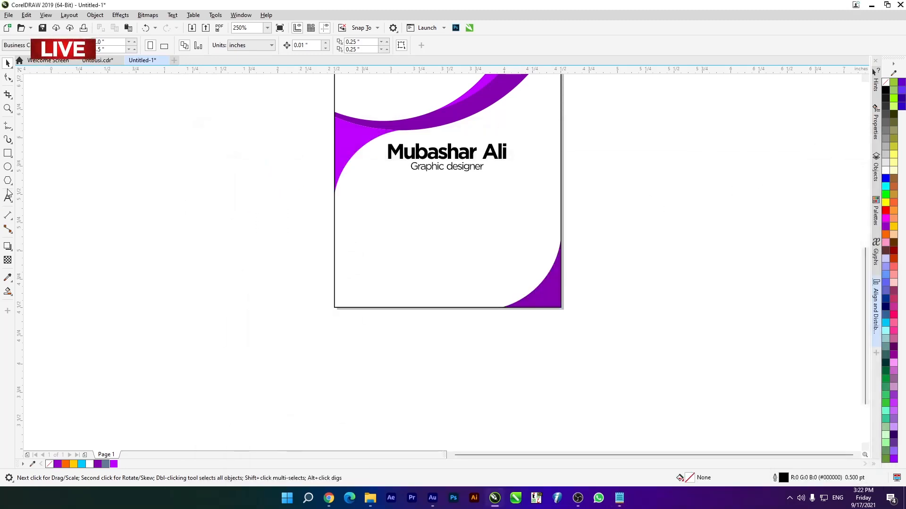
click(8, 197)
click(189, 225)
key(ctrl+v)
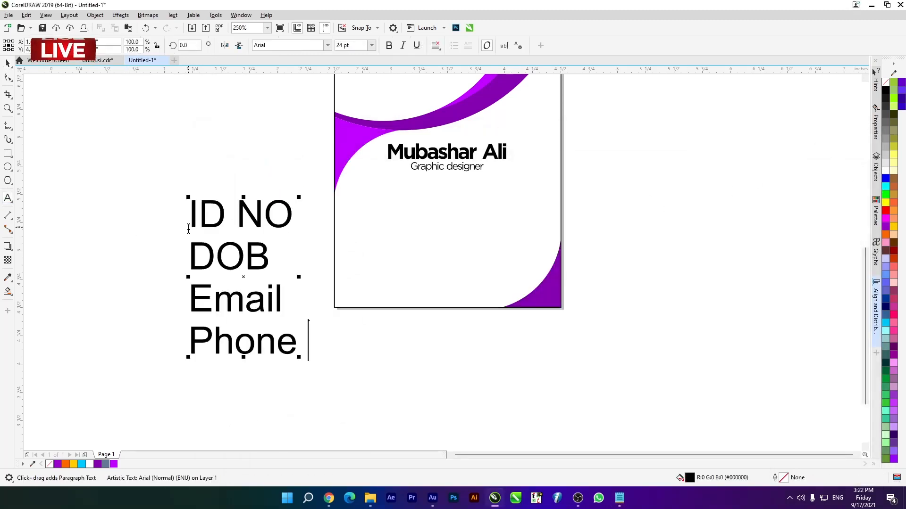
- Set the font of the four-line label text to Gotham Medium
click(6, 63)
click(286, 44)
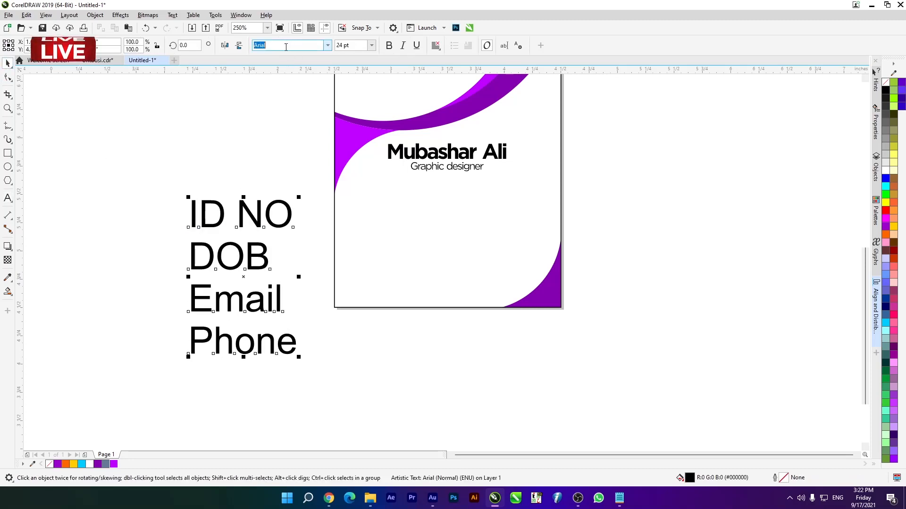
text(Gotham)
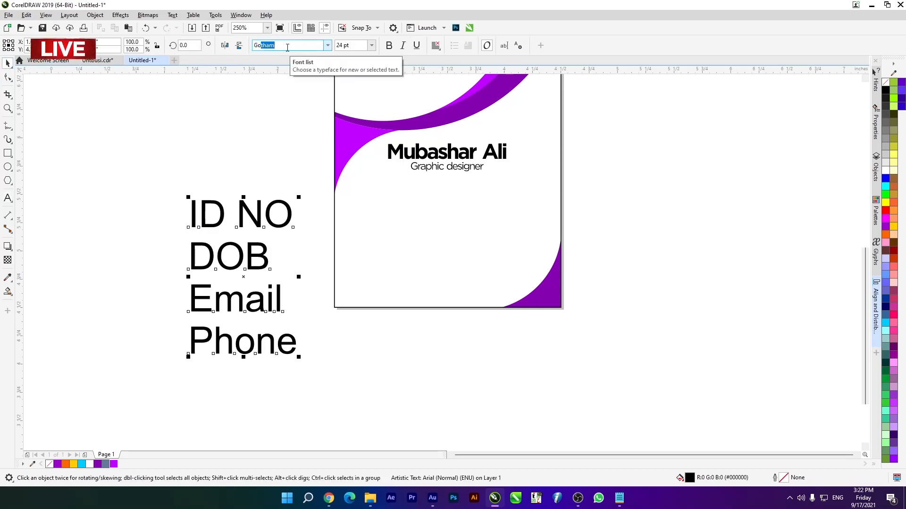
key(Return)
click(328, 45)
mouse_move(371, 141)
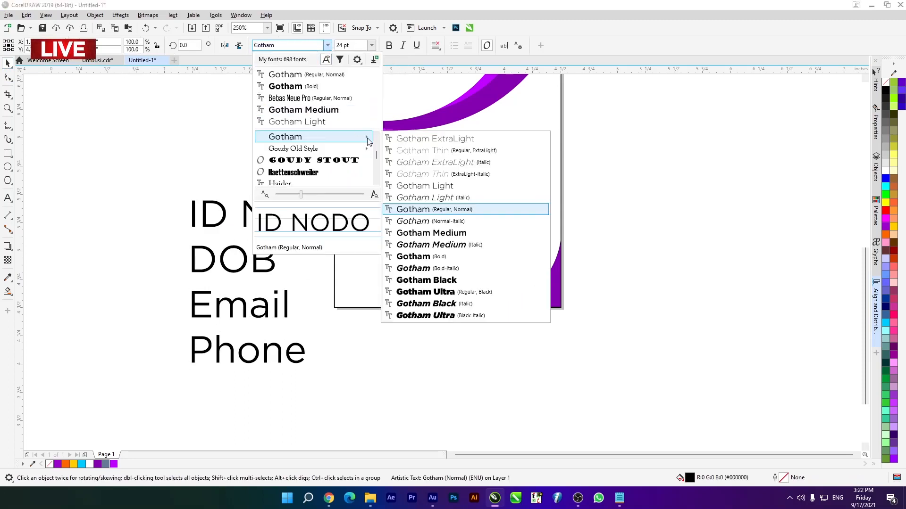
click(431, 232)
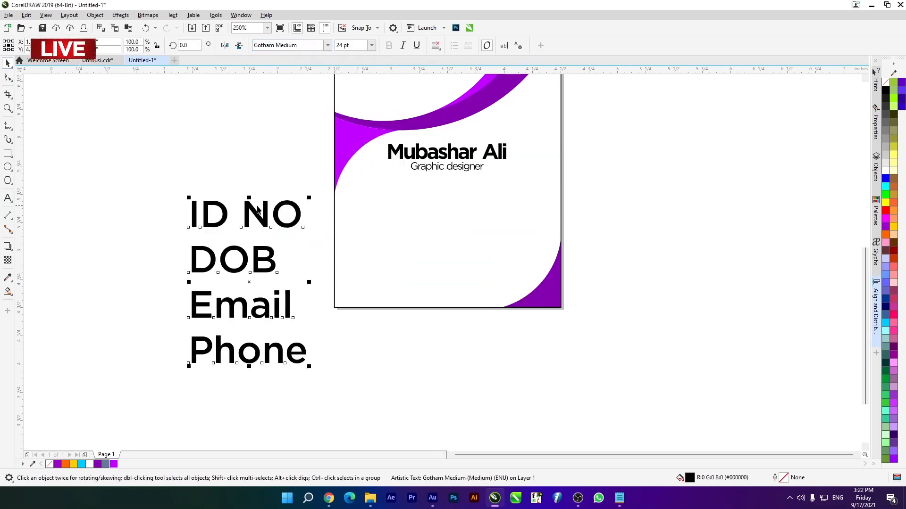
- Tighten the character spacing and line spacing of the four-line label text with the Shape tool
scroll(201, 304, up, 1)
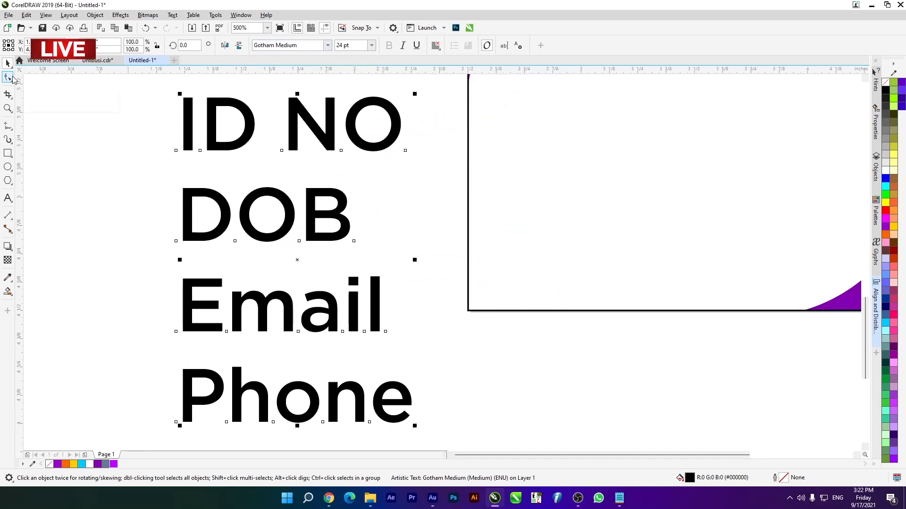
click(12, 78)
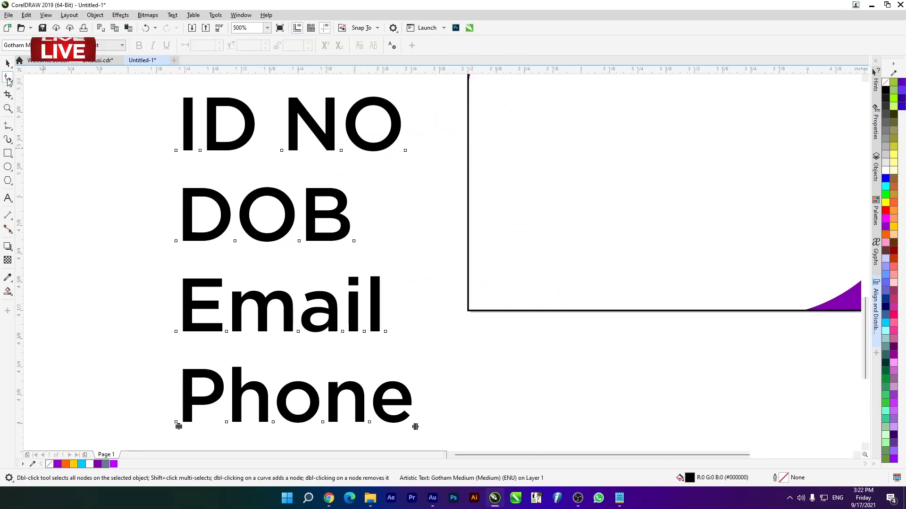
drag(415, 427, 371, 426)
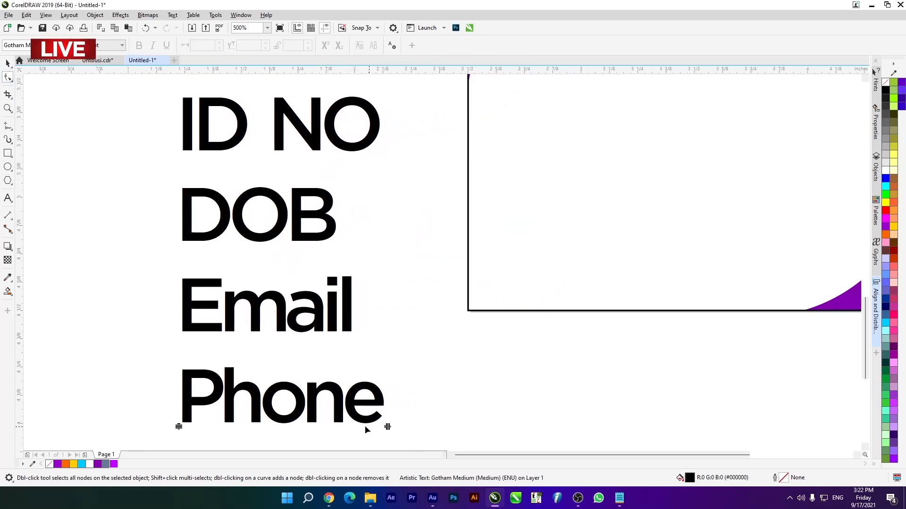
scroll(202, 281, down, 2)
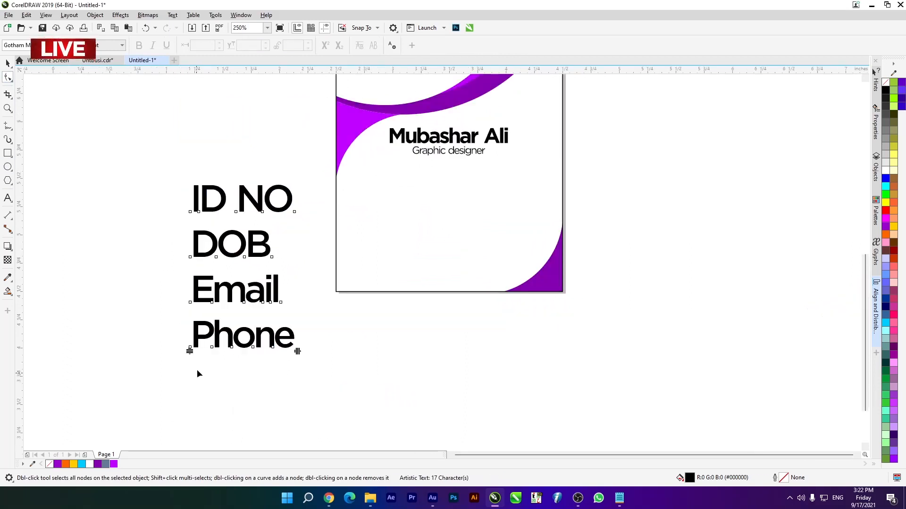
drag(190, 352, 193, 317)
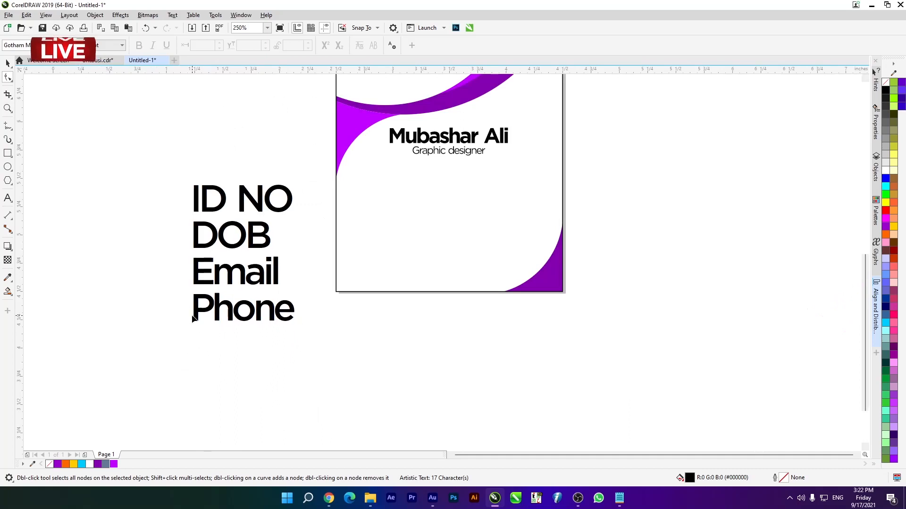
scroll(193, 317, up, 2)
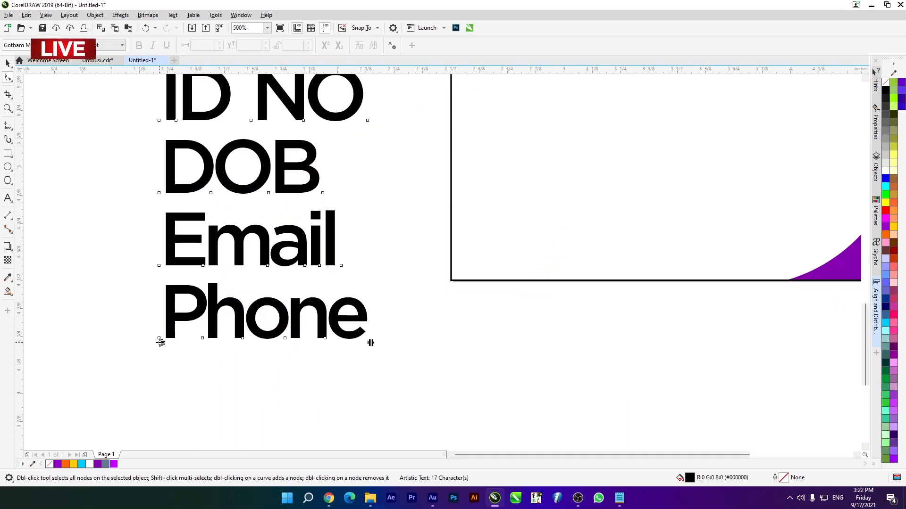
scroll(202, 280, down, 2)
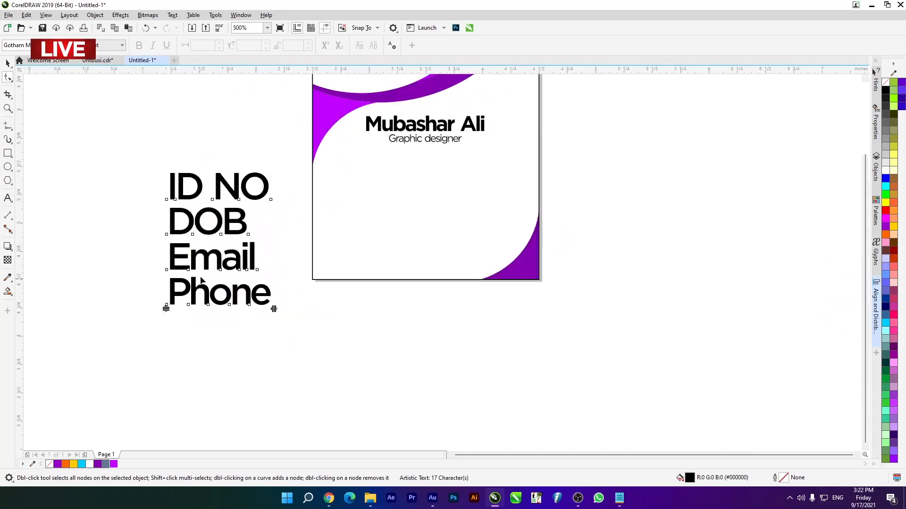
- Scale down the four-line label text and place it on the card's lower left area, below the job title
key(space)
scroll(243, 207, down, 4)
drag(215, 192, 107, 181)
scroll(394, 207, up, 2)
scroll(90, 172, up, 2)
click(188, 148)
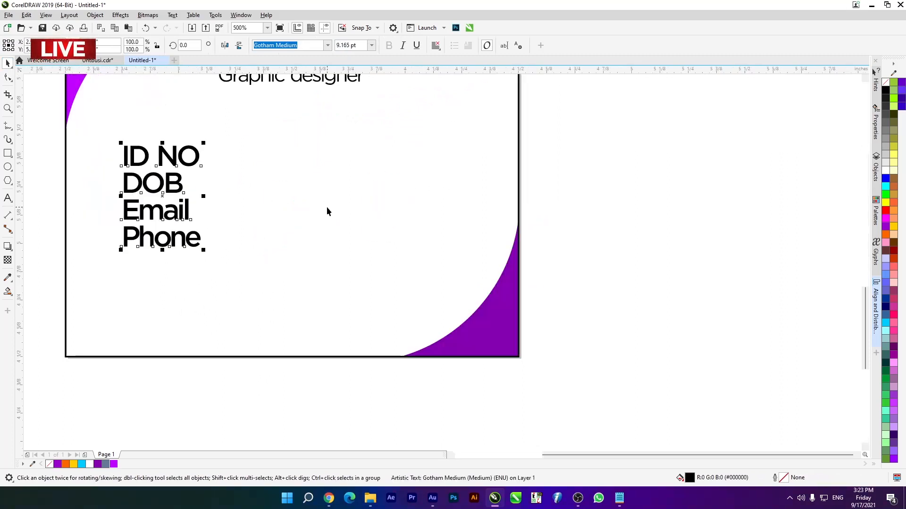
- Lock the card's PowerClip background rectangle
click(327, 208)
right_click(327, 207)
scroll(466, 233, down, 2)
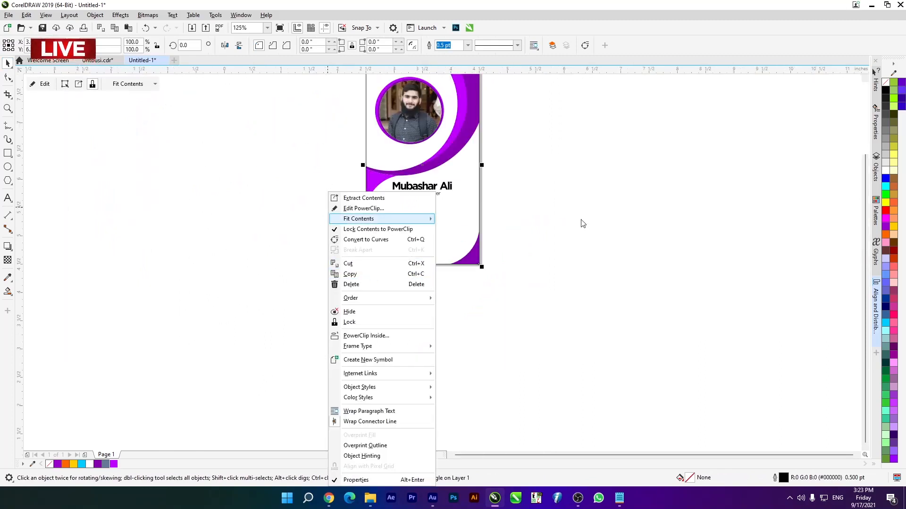
click(565, 227)
right_click(471, 215)
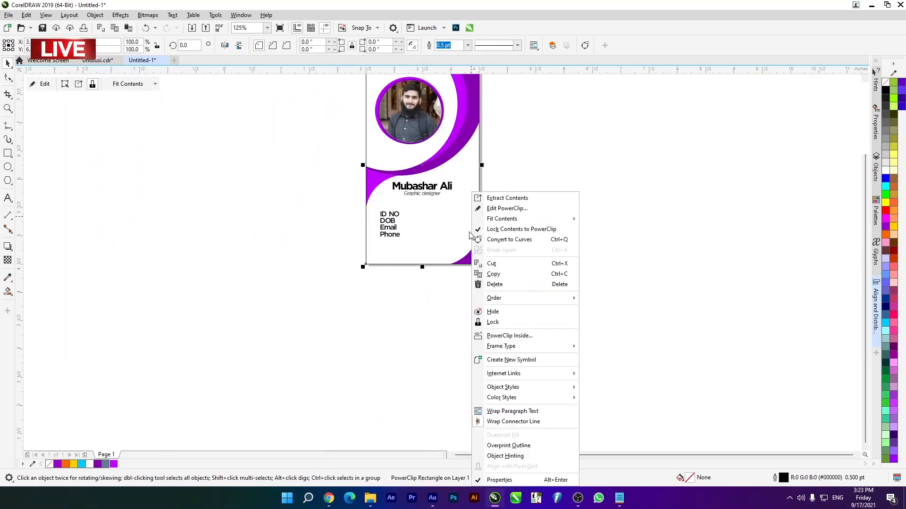
click(492, 322)
- Duplicate the four-line label text and place the copy directly to the right of the original
scroll(441, 237, up, 5)
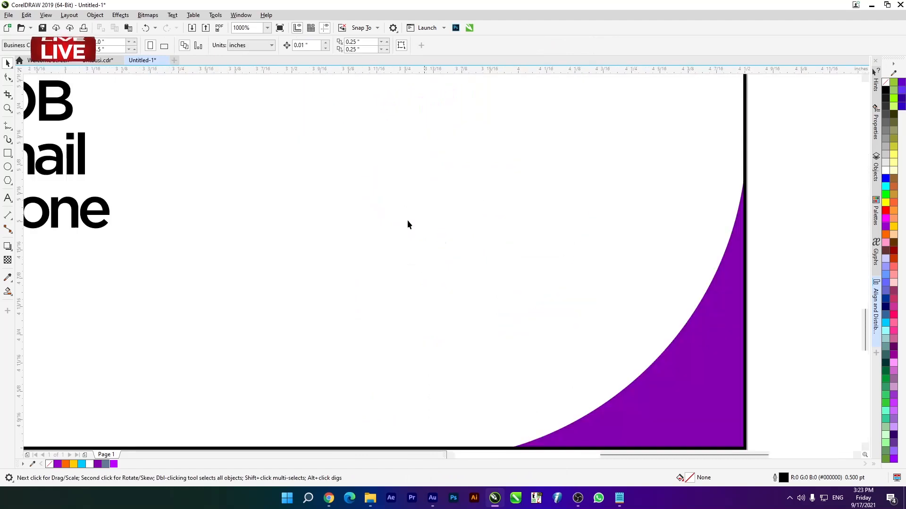
scroll(63, 111, down, 2)
drag(99, 112, 242, 233)
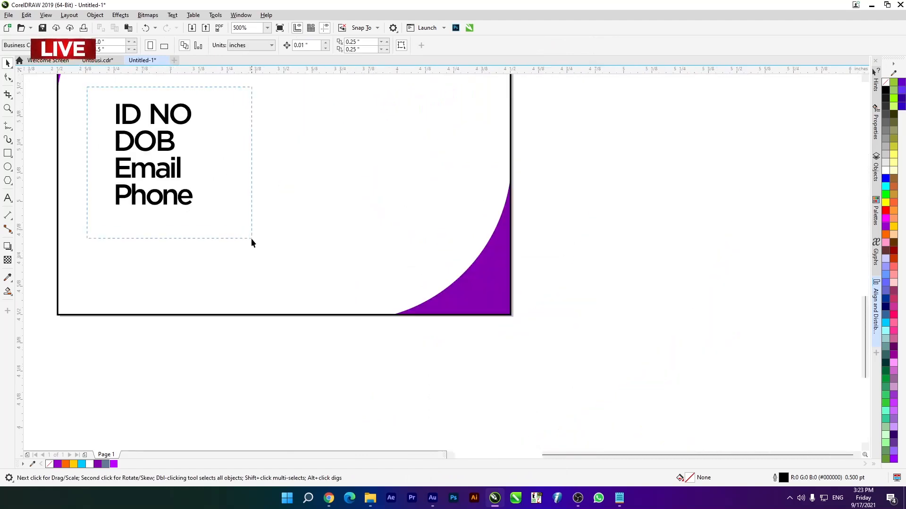
drag(142, 149, 231, 150)
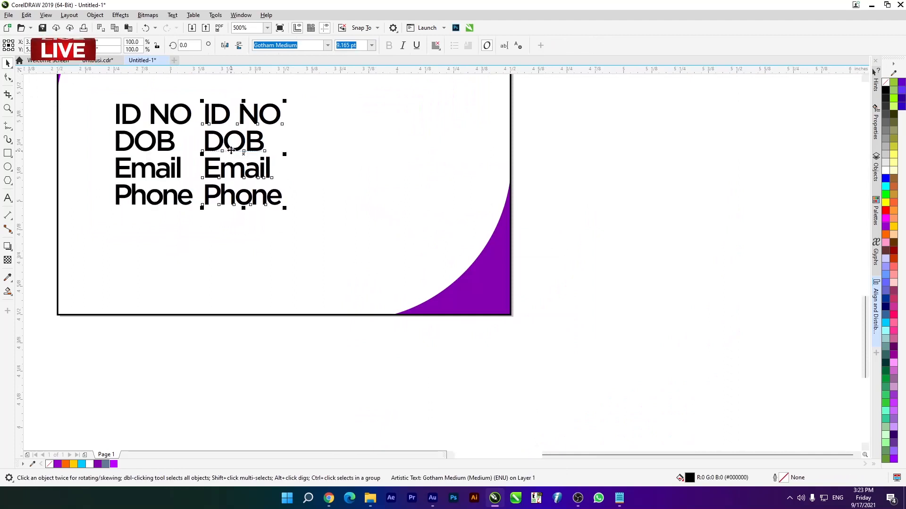
- Replace each of the four lines in the duplicated label text with a colon
key(F8)
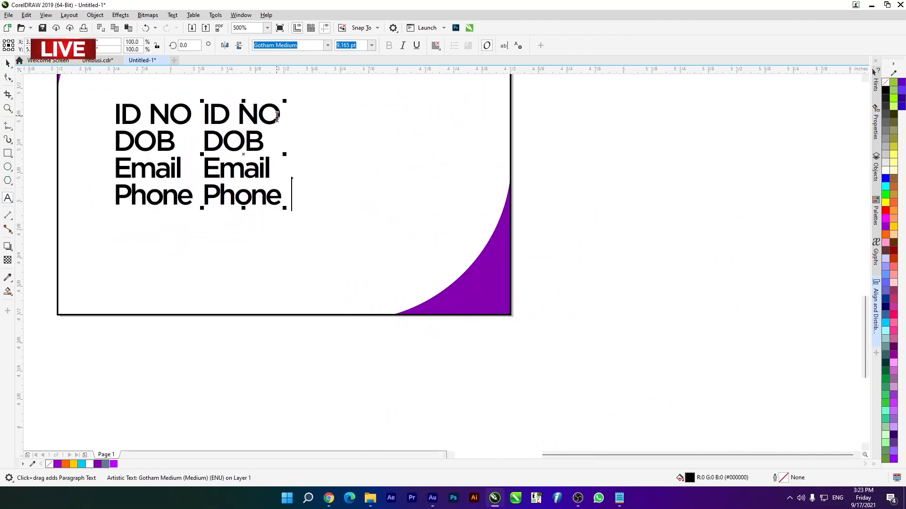
drag(290, 194, 196, 197)
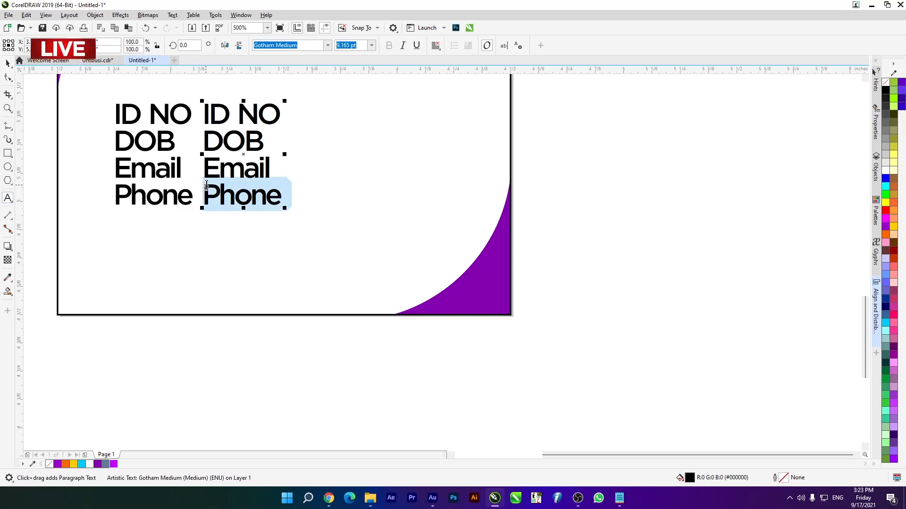
text(:)
drag(272, 166, 202, 165)
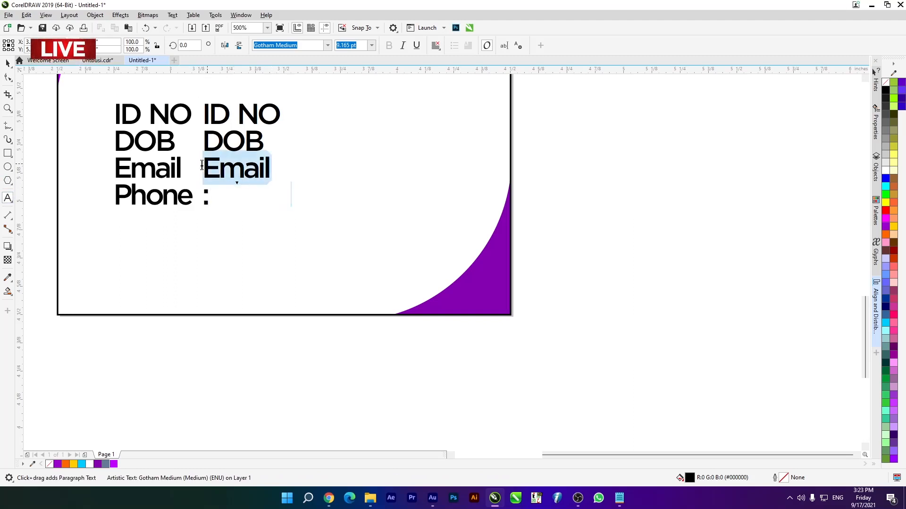
text(:)
drag(265, 142, 198, 141)
text(:)
drag(282, 115, 200, 118)
text(:)
key(Return)
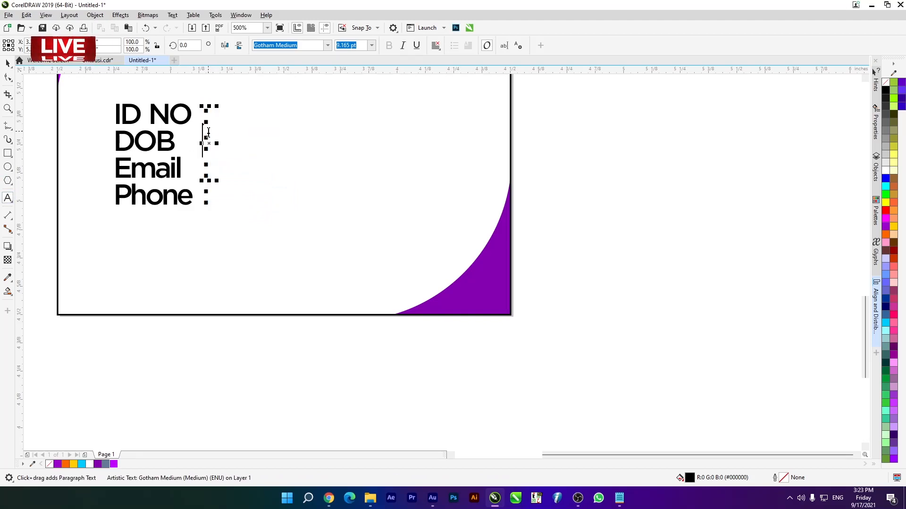
click(7, 64)
click(216, 333)
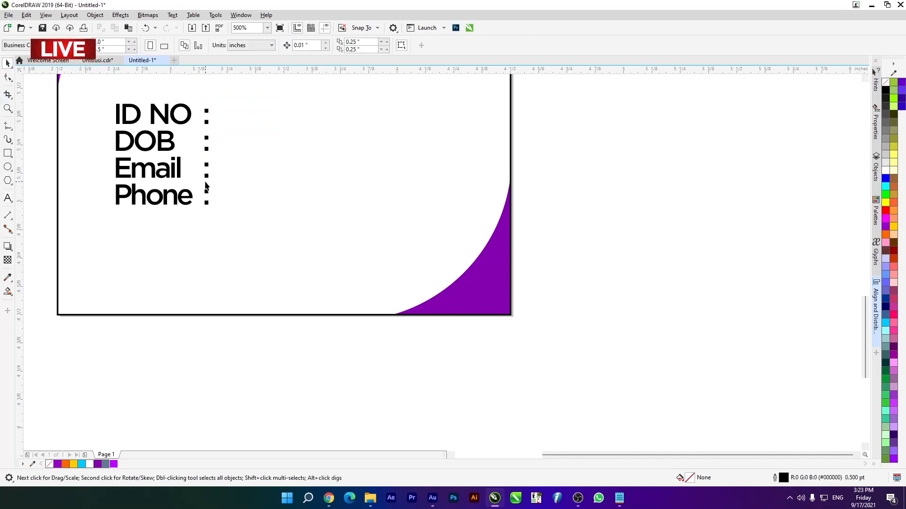
- Shift the colon column slightly to the right and place another copy of the label text on its right side
click(205, 179)
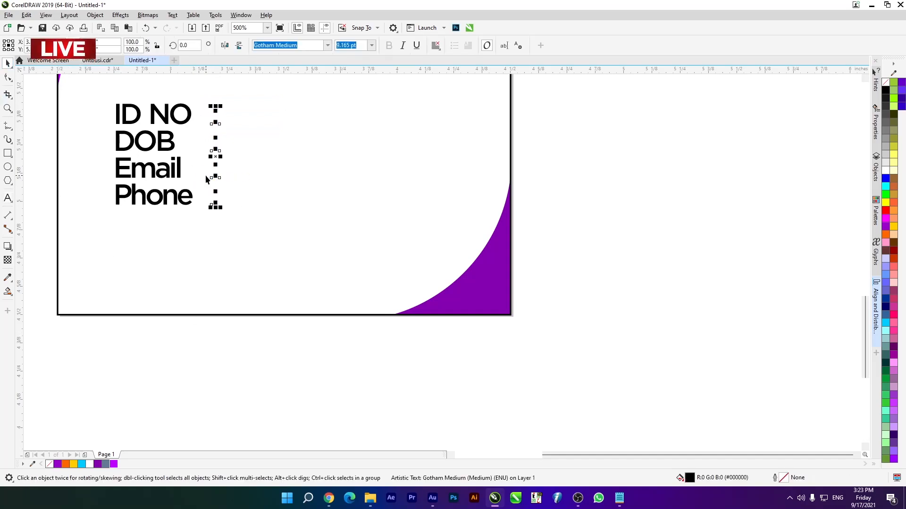
click(262, 378)
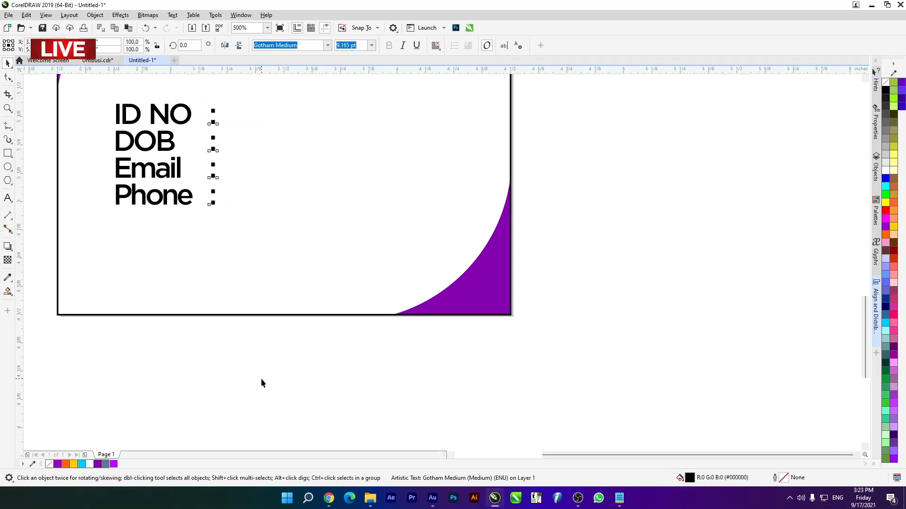
drag(165, 204, 286, 203)
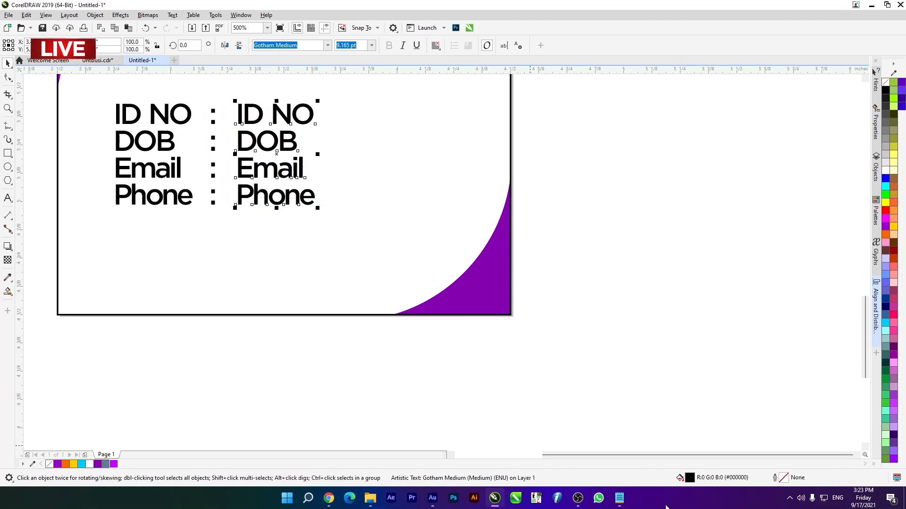
- Copy the ID number, date of birth, email and phone lines from Notepad and replace the duplicated labels beside the colons in CorelDRAW with them
click(623, 499)
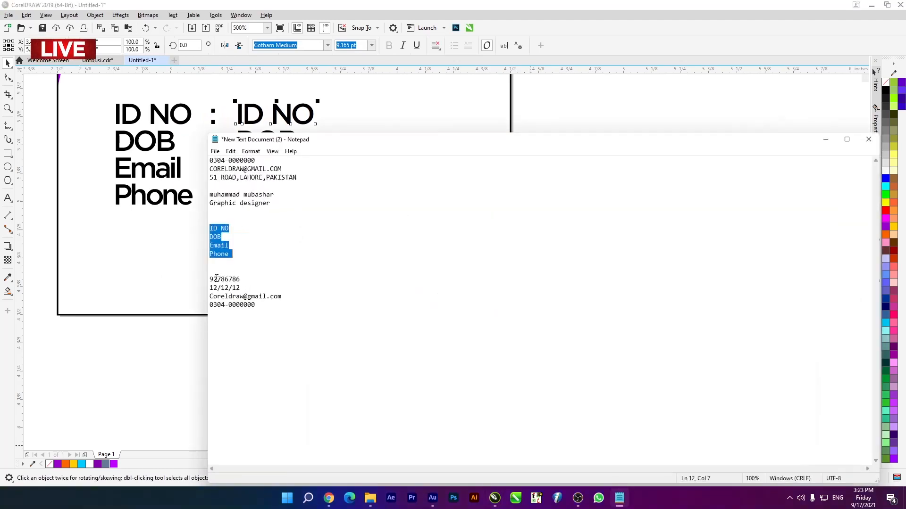
drag(210, 279, 280, 304)
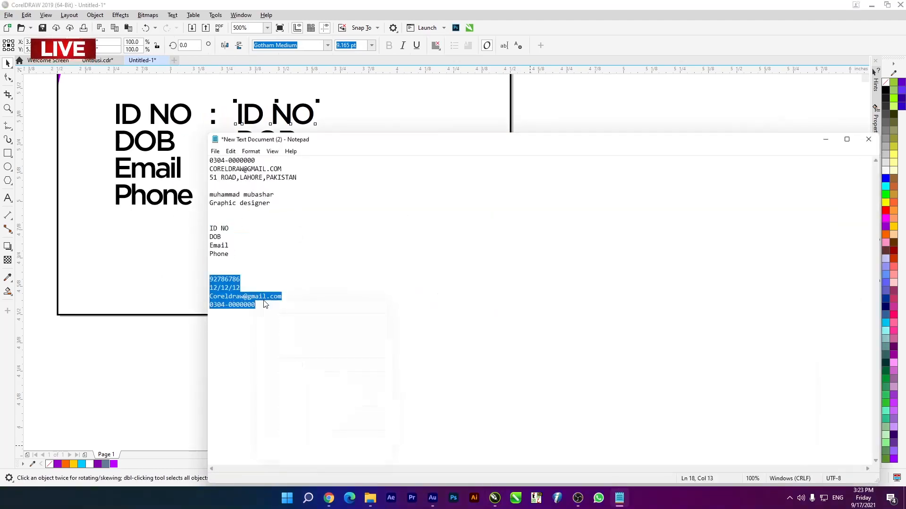
right_click(264, 302)
click(287, 331)
click(826, 139)
click(7, 198)
click(237, 111)
drag(239, 110, 384, 202)
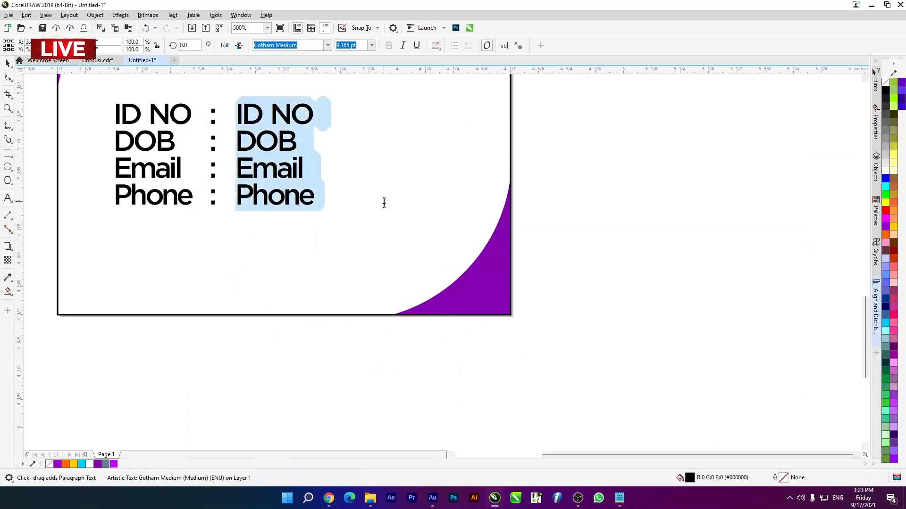
key(ctrl+v)
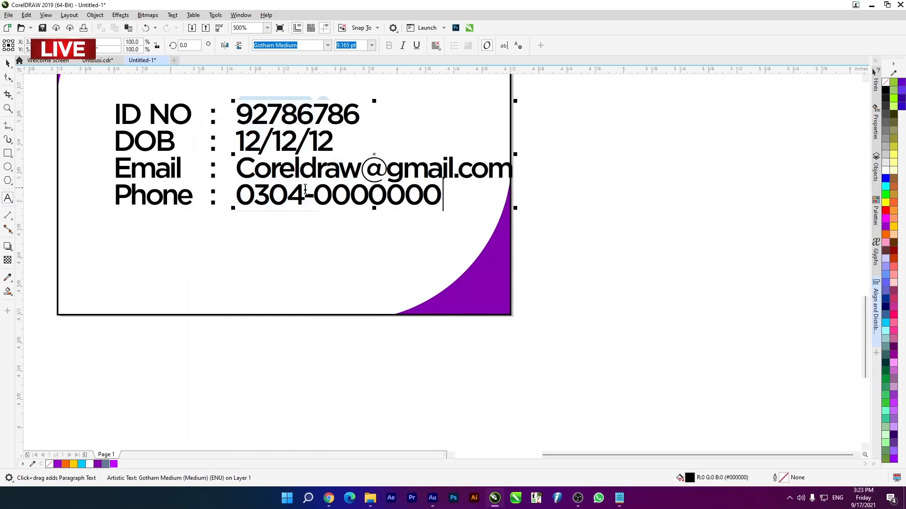
click(6, 62)
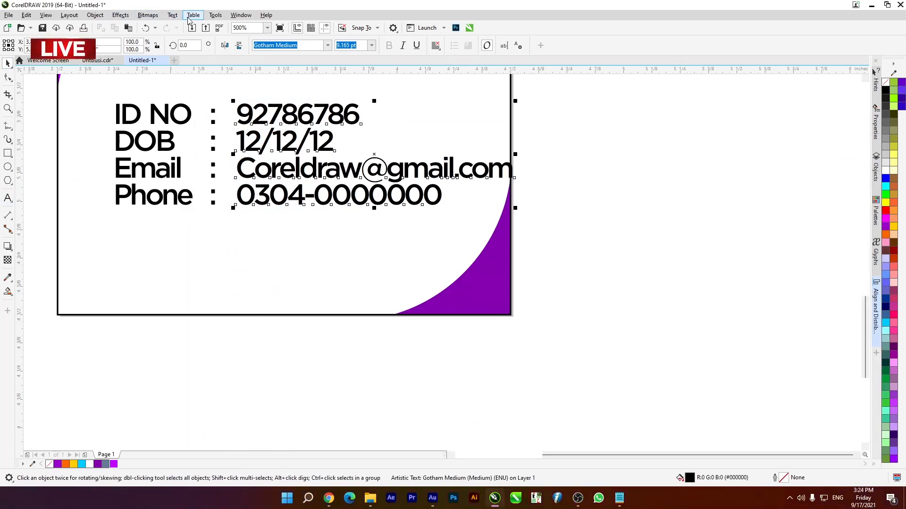
- Try to change the letter case of the four-line contact details text with Change Case
click(173, 15)
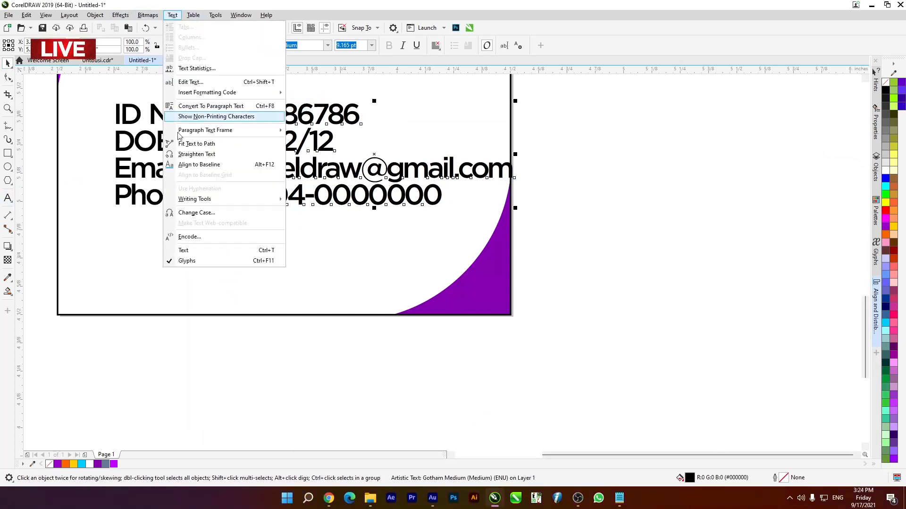
click(247, 213)
click(438, 274)
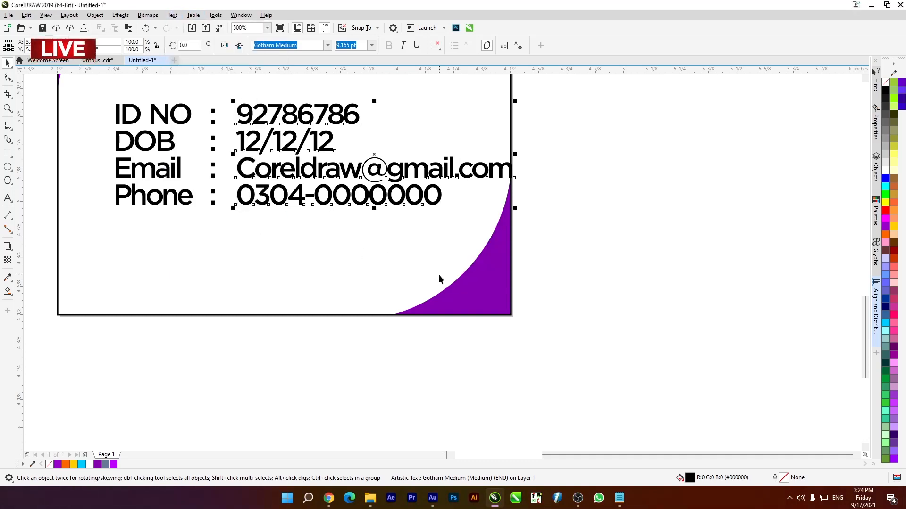
click(735, 224)
click(425, 208)
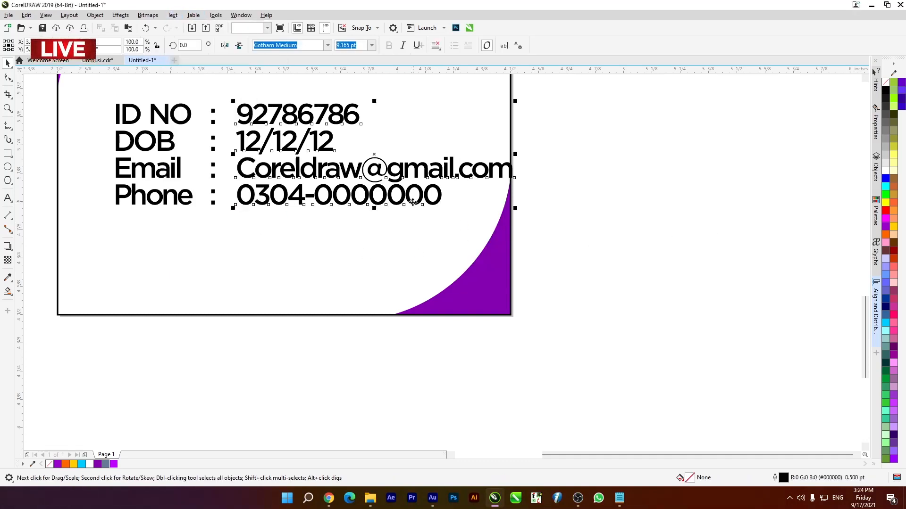
click(173, 15)
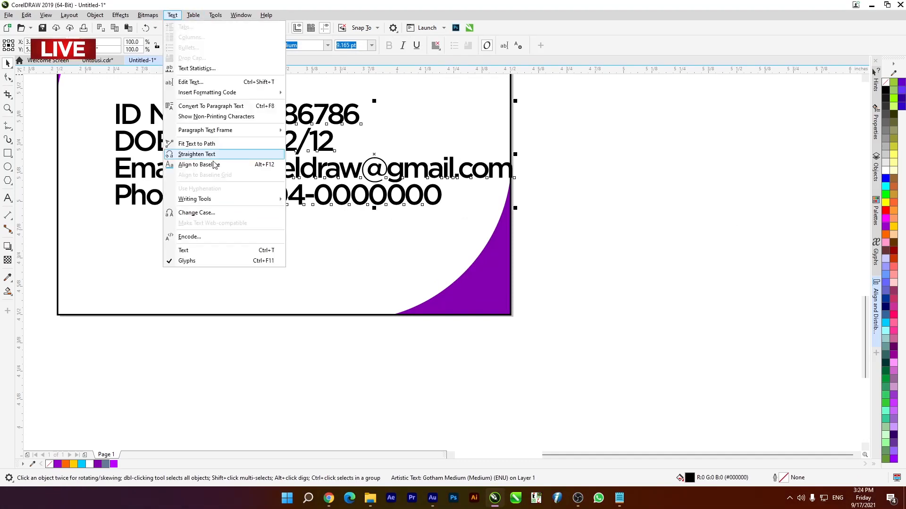
click(247, 212)
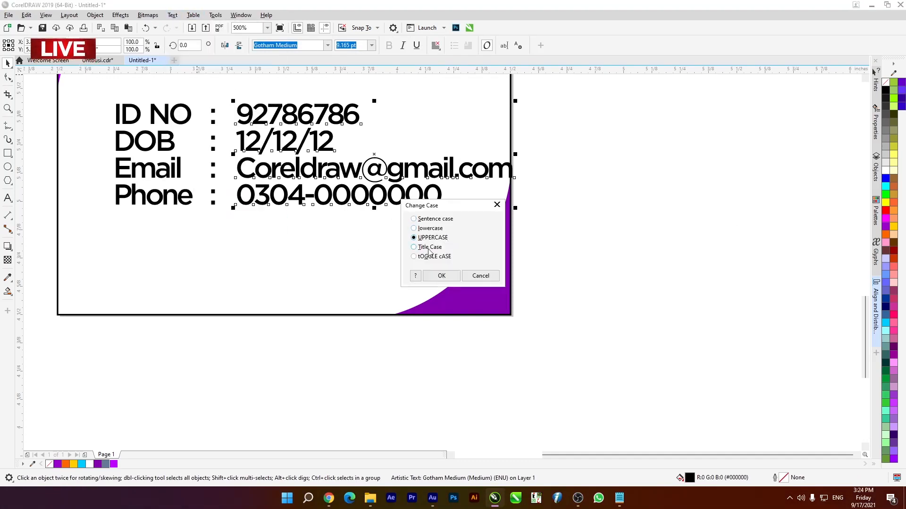
click(441, 276)
scroll(372, 177, down, 5)
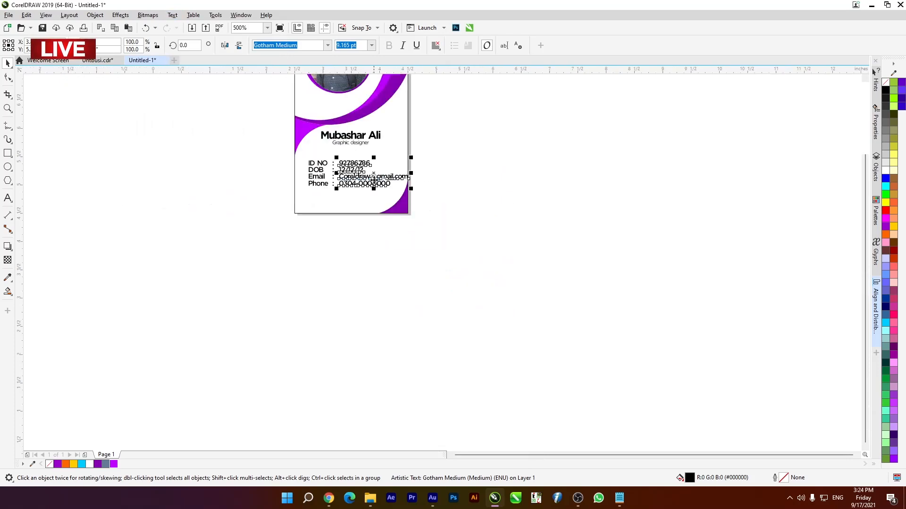
scroll(378, 179, up, 5)
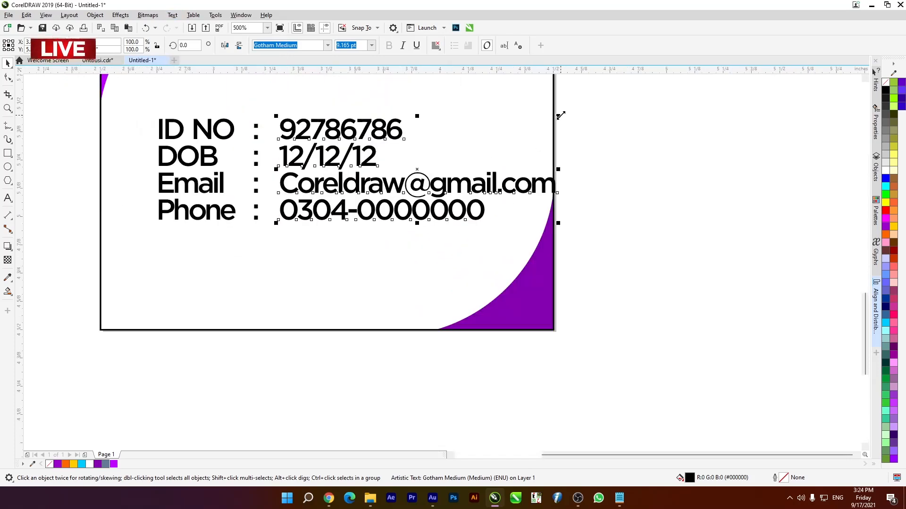